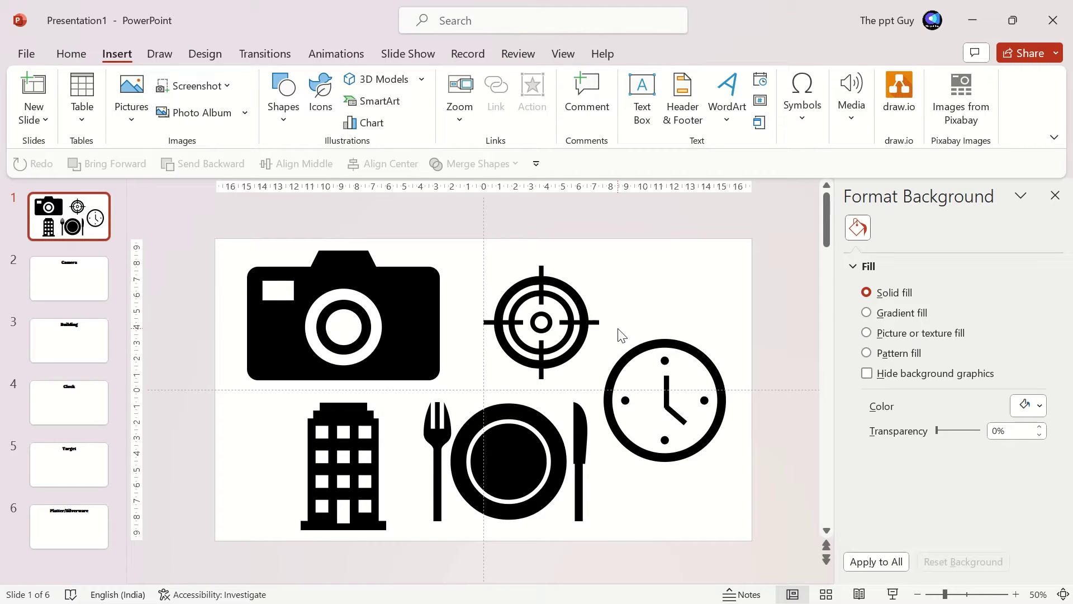
# Browse the stock icon library, including the premium icons, and close it without inserting anything.
pyautogui.click(325, 92)
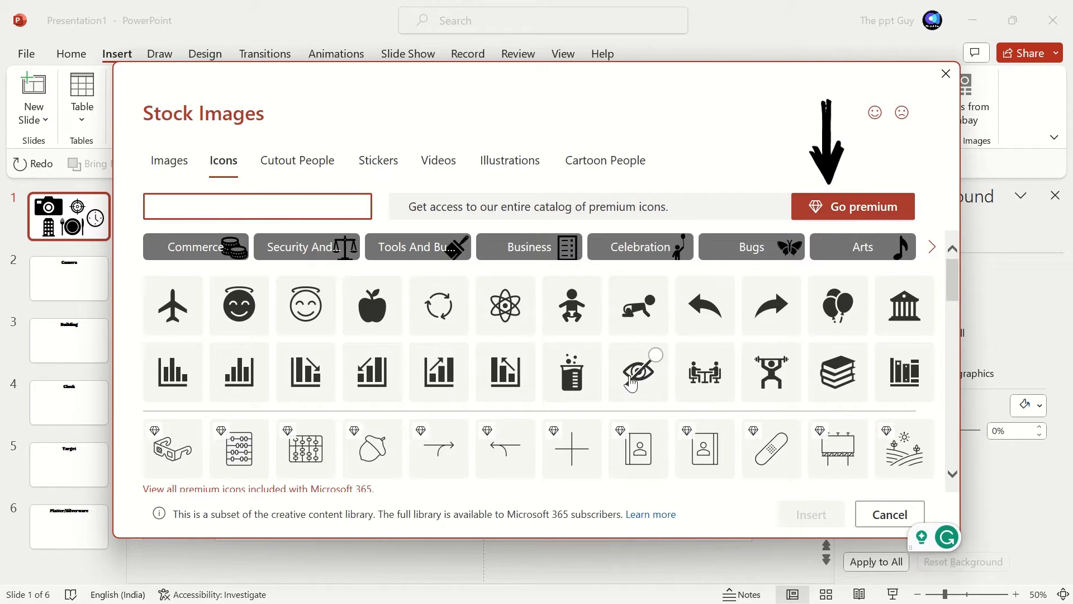
pyautogui.scroll(-1, 632, 385)
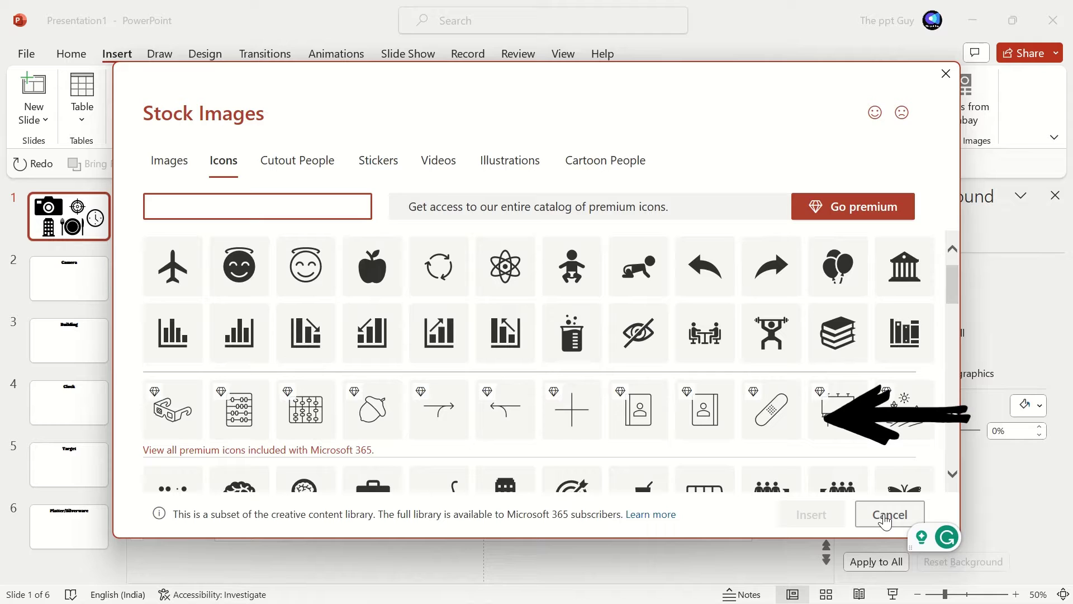
pyautogui.click(889, 514)
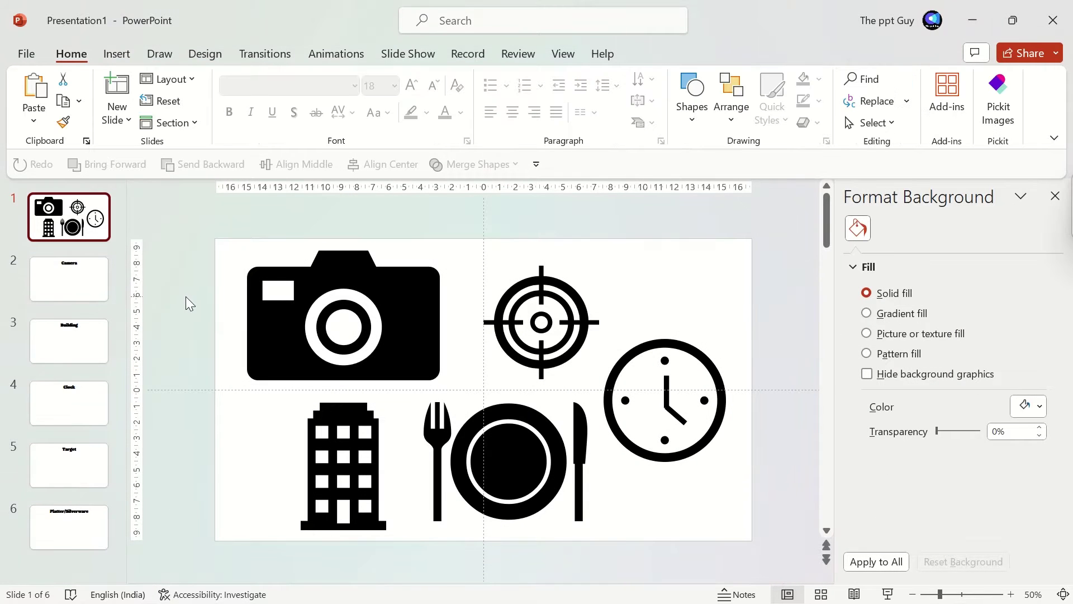
# On the first slide, fill the camera icon with gray and the target icon with dark gold.
pyautogui.click(291, 276)
pyautogui.click(1026, 429)
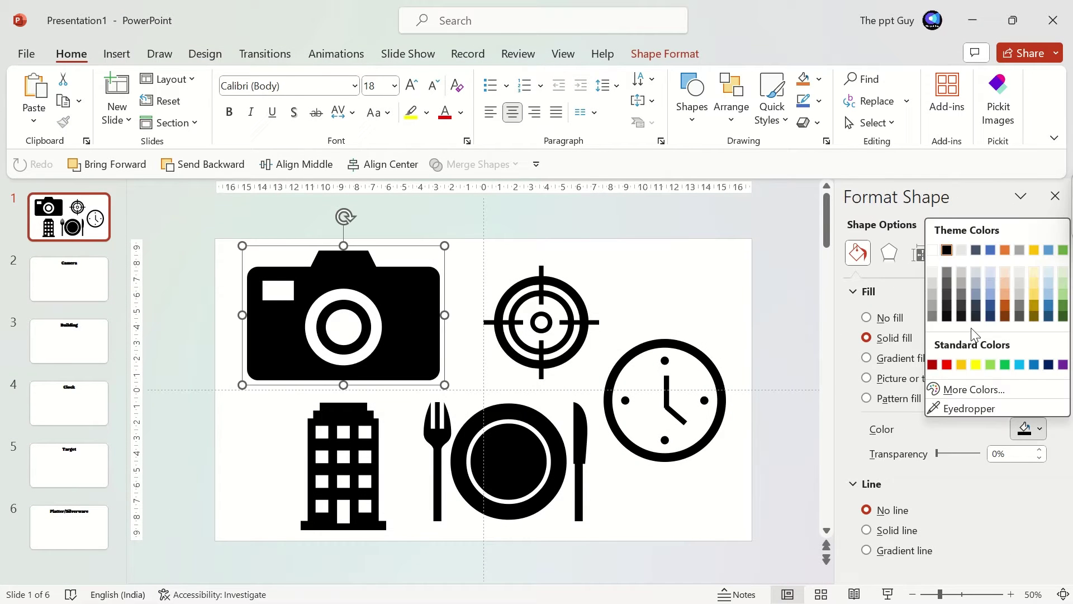
pyautogui.click(962, 303)
pyautogui.click(590, 322)
pyautogui.click(1026, 449)
pyautogui.click(1034, 326)
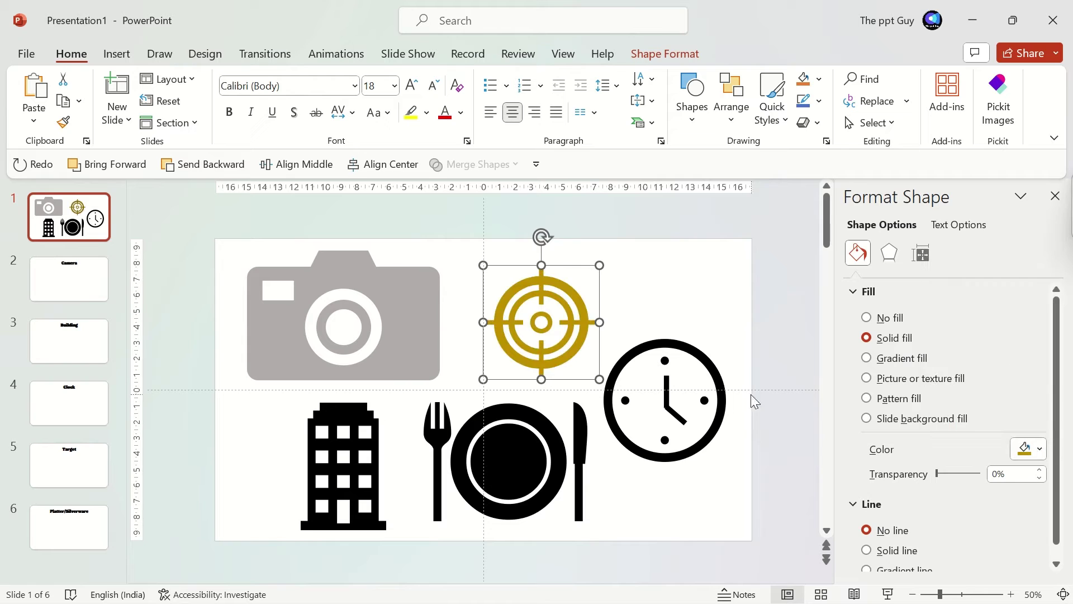
# Fill the clock icon on the first slide with gold.
pyautogui.click(722, 390)
pyautogui.click(1026, 449)
pyautogui.click(961, 384)
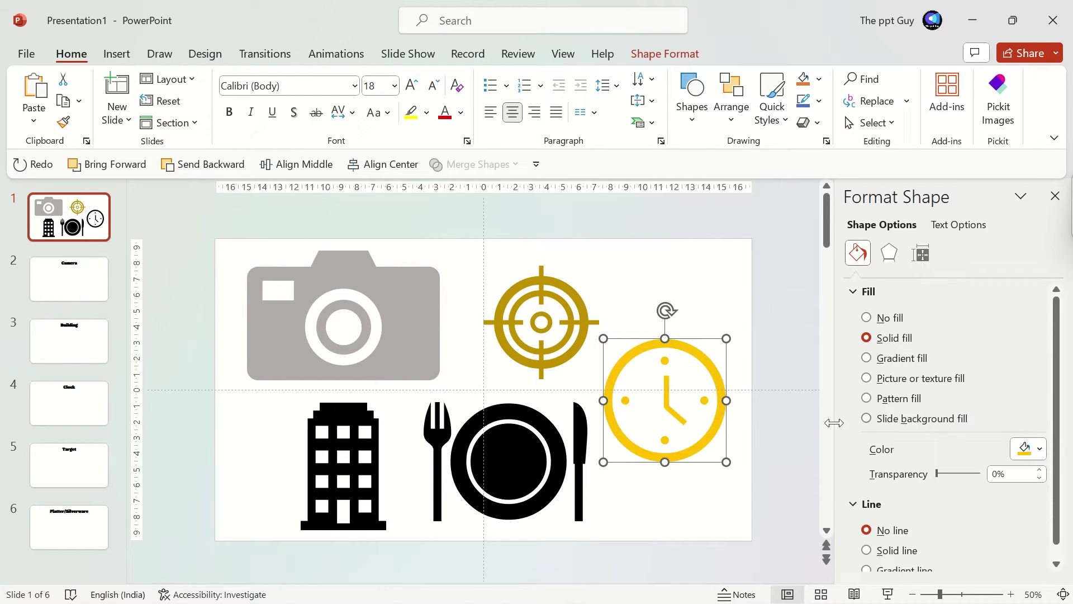
# Fill the plate and cutlery icon with light orange and the building icon with light gold.
pyautogui.click(548, 428)
pyautogui.click(1026, 449)
pyautogui.click(997, 308)
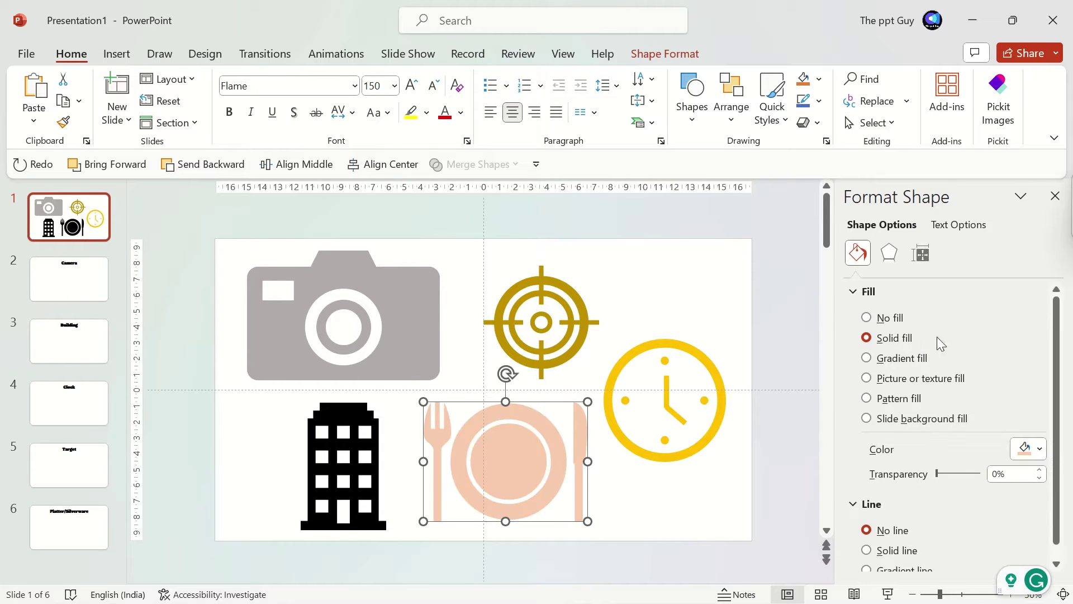
pyautogui.click(365, 408)
pyautogui.click(1026, 449)
pyautogui.click(1024, 307)
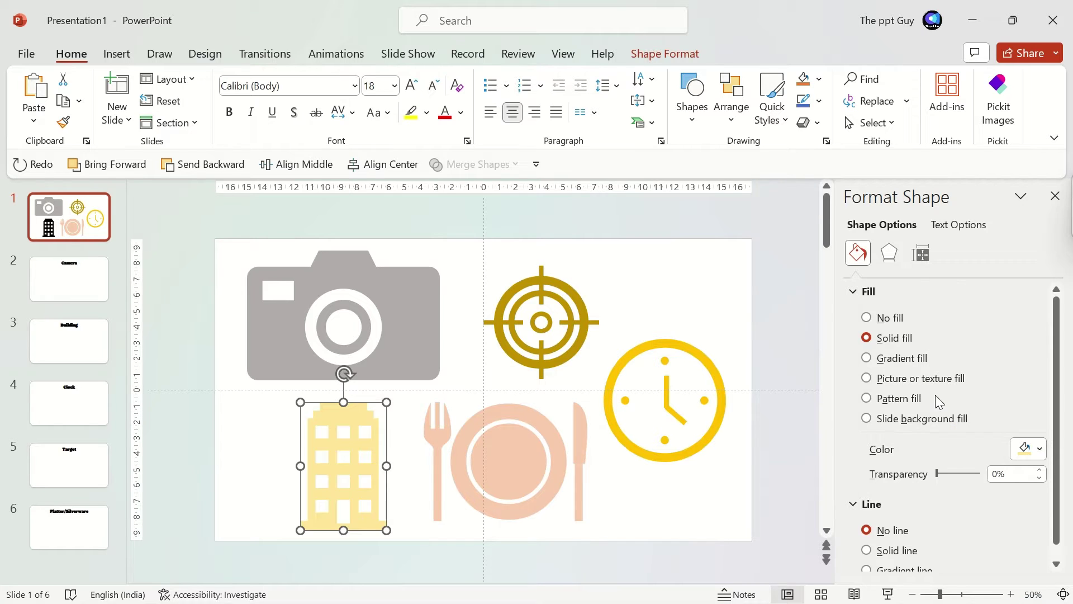
# On the Camera slide, draw a rounded rectangle about 16.3 cm wide and 9.8 cm high, centered horizontally below the title.
pyautogui.click(87, 258)
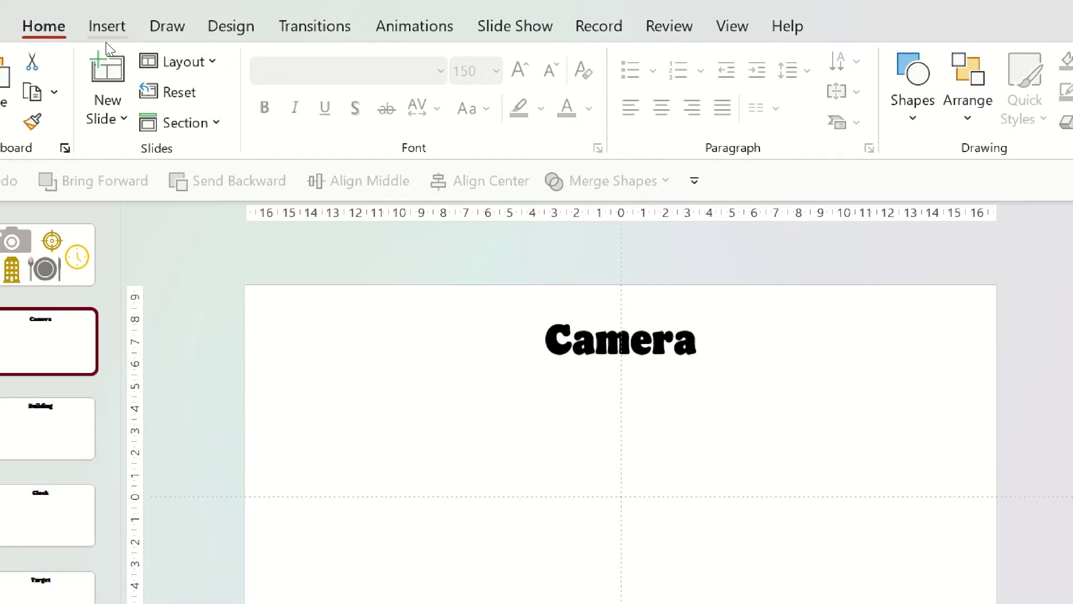
pyautogui.click(117, 53)
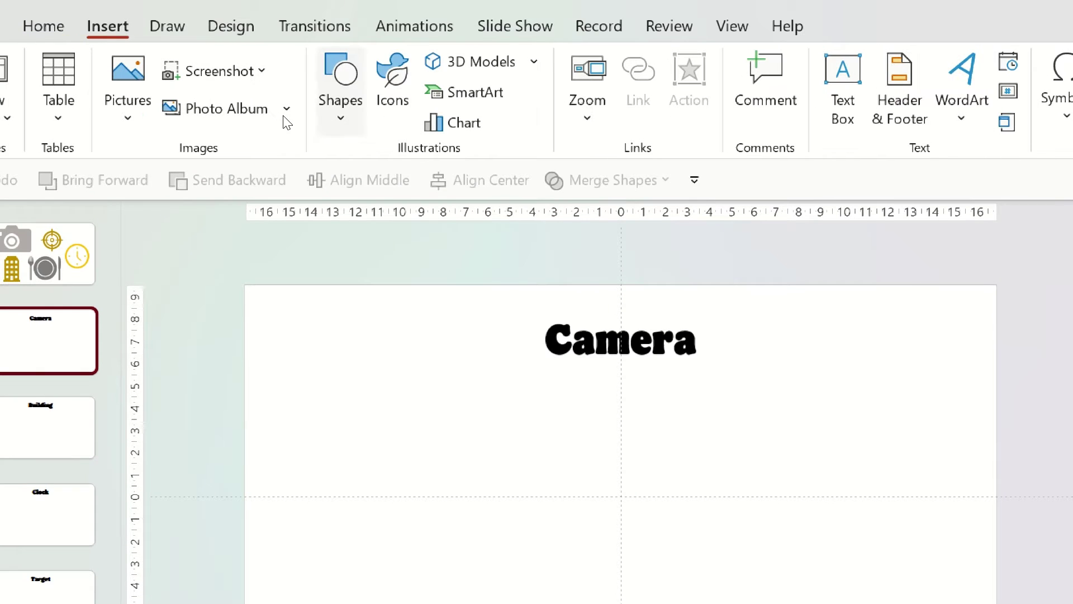
pyautogui.click(284, 99)
pyautogui.click(564, 183)
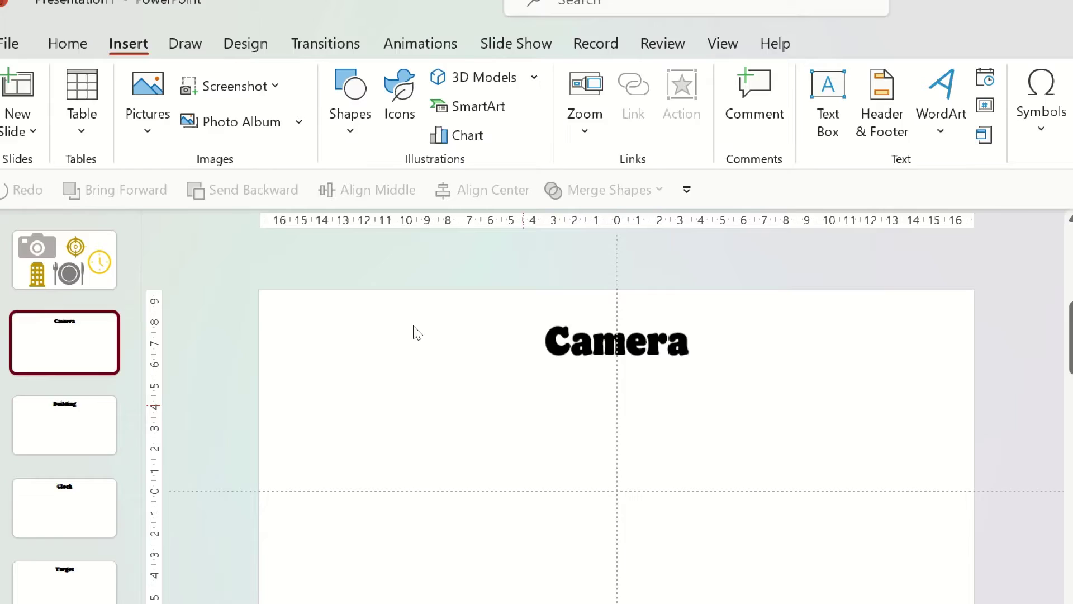
pyautogui.moveTo(458, 440); pyautogui.dragTo(754, 592)
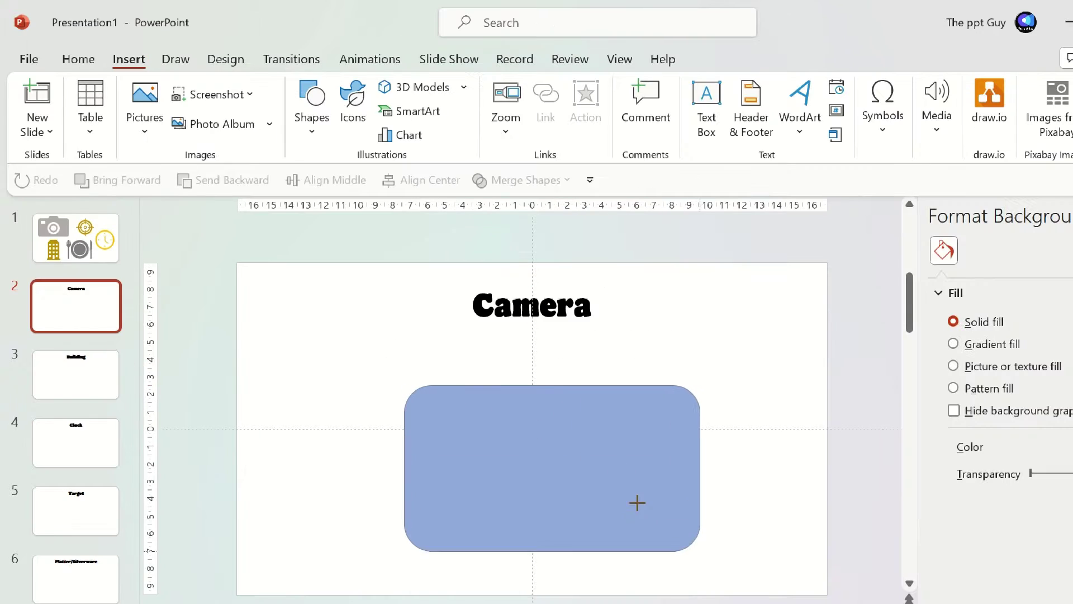
pyautogui.moveTo(638, 503); pyautogui.dragTo(627, 503)
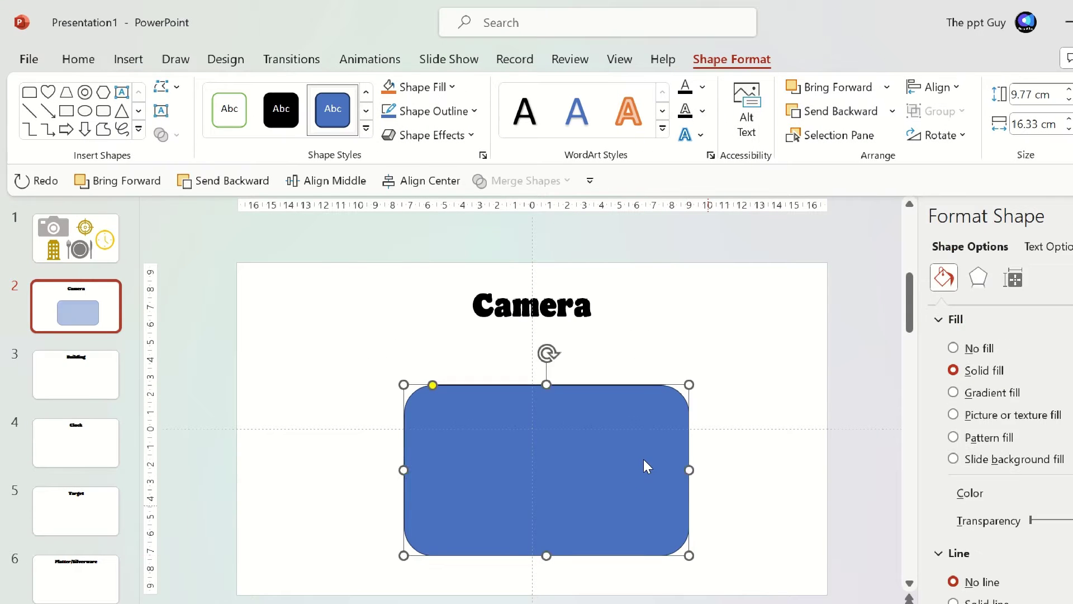
pyautogui.moveTo(567, 456)
pyautogui.mouseDown()
pyautogui.moveTo(539, 451)
pyautogui.moveTo(556, 456)
pyautogui.mouseUp()
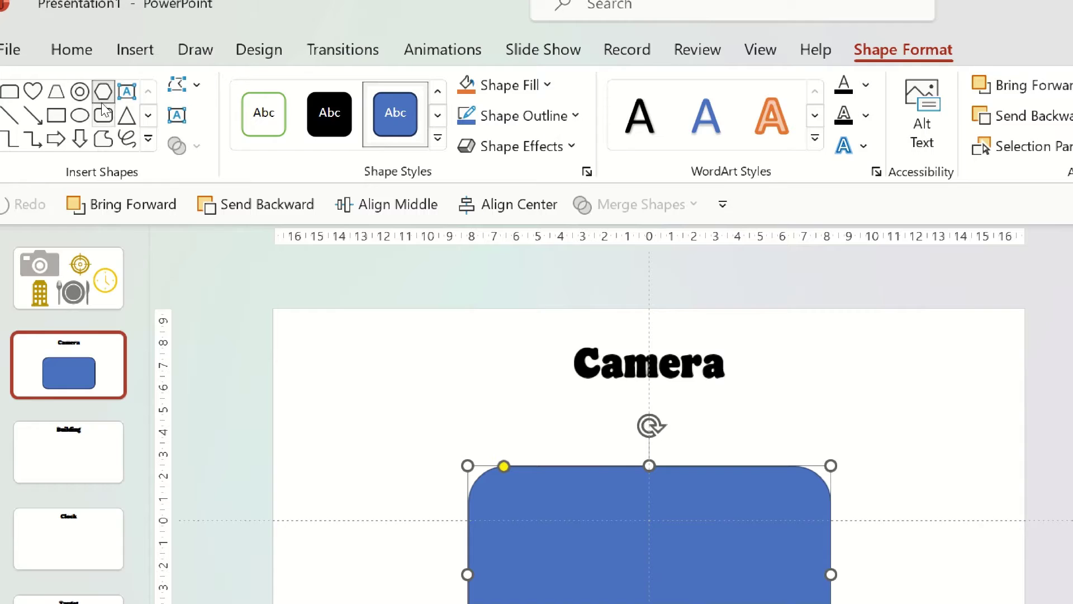
# Draw a hexagon overlapping the upper edge of the camera body and align its center horizontally with the body.
pyautogui.click(103, 96)
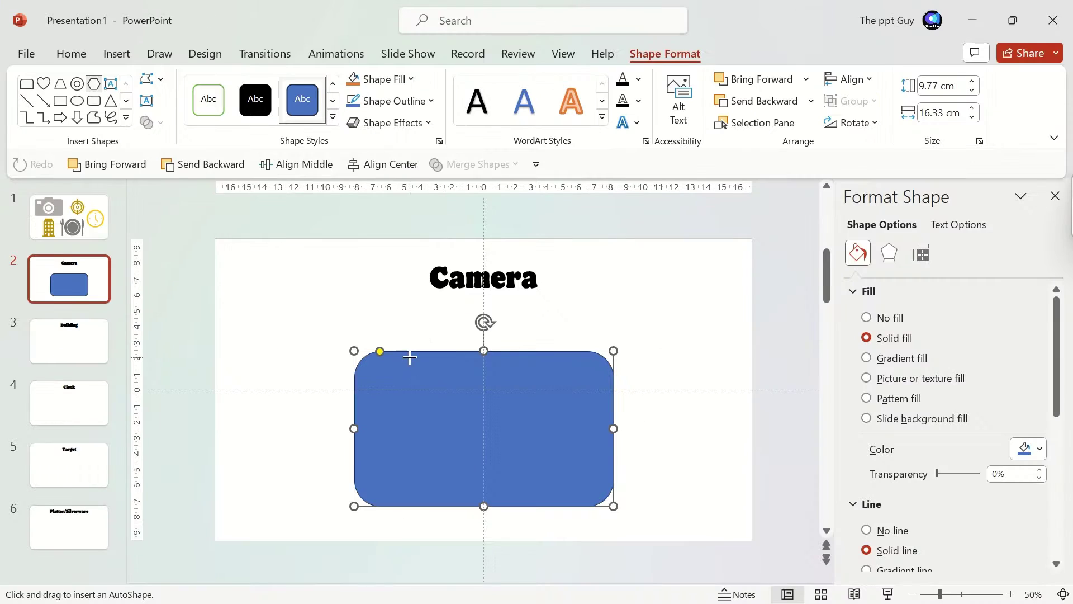
pyautogui.moveTo(426, 329); pyautogui.dragTo(518, 391)
pyautogui.click(392, 164)
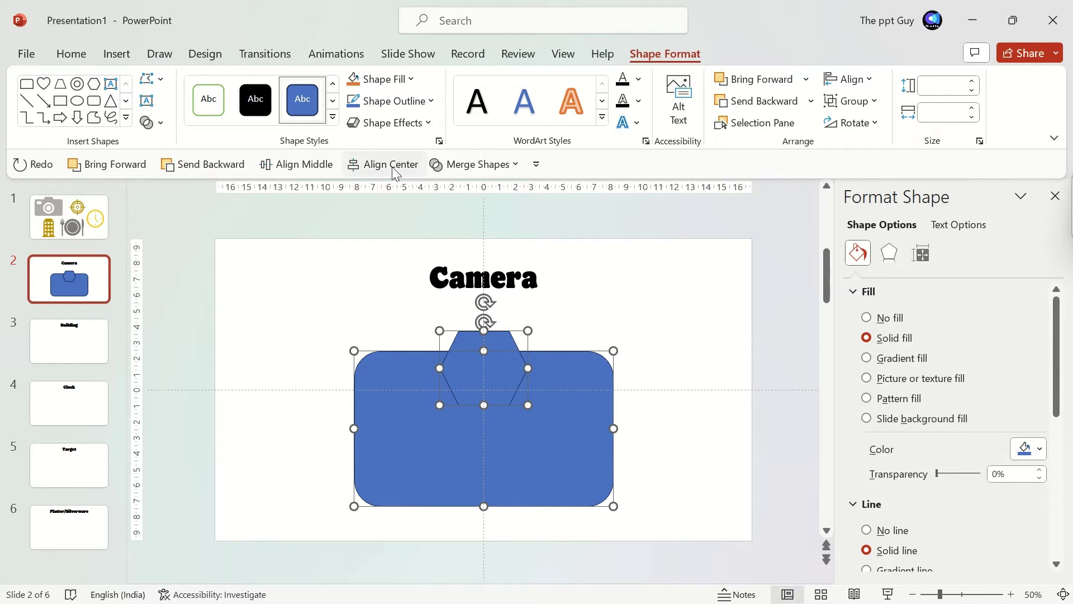
pyautogui.click(178, 250)
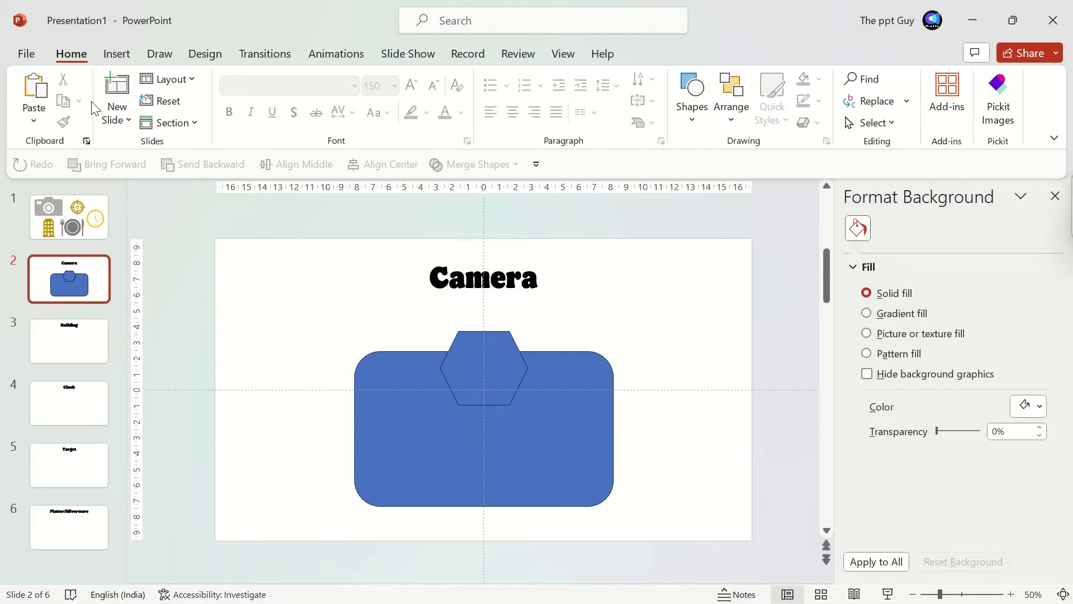
# Draw a small rectangle inside the upper-left corner of the camera body as the viewfinder window.
pyautogui.click(115, 54)
pyautogui.click(282, 96)
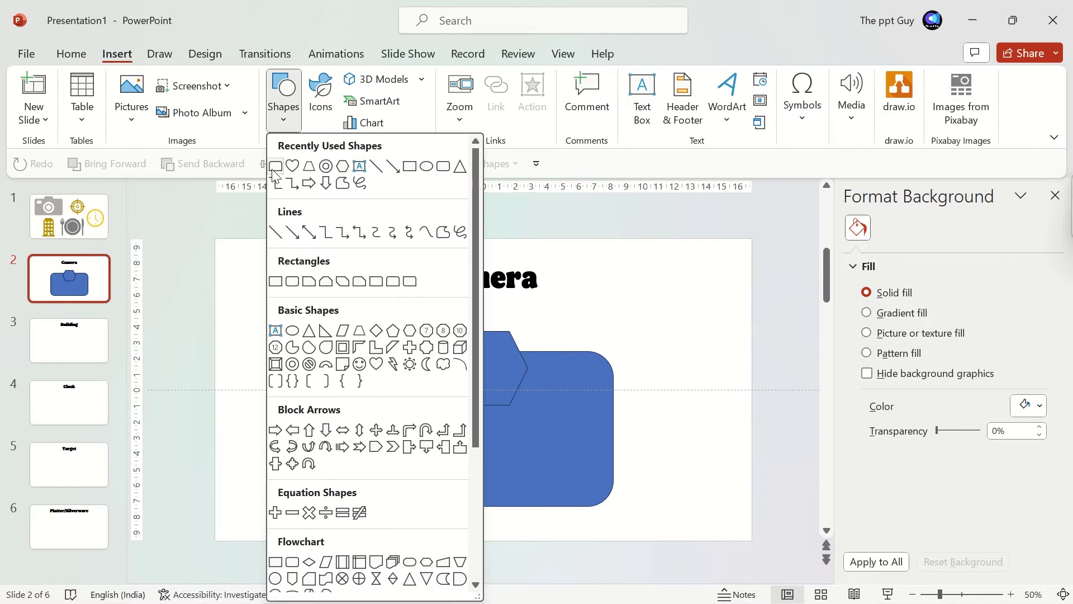
pyautogui.click(417, 171)
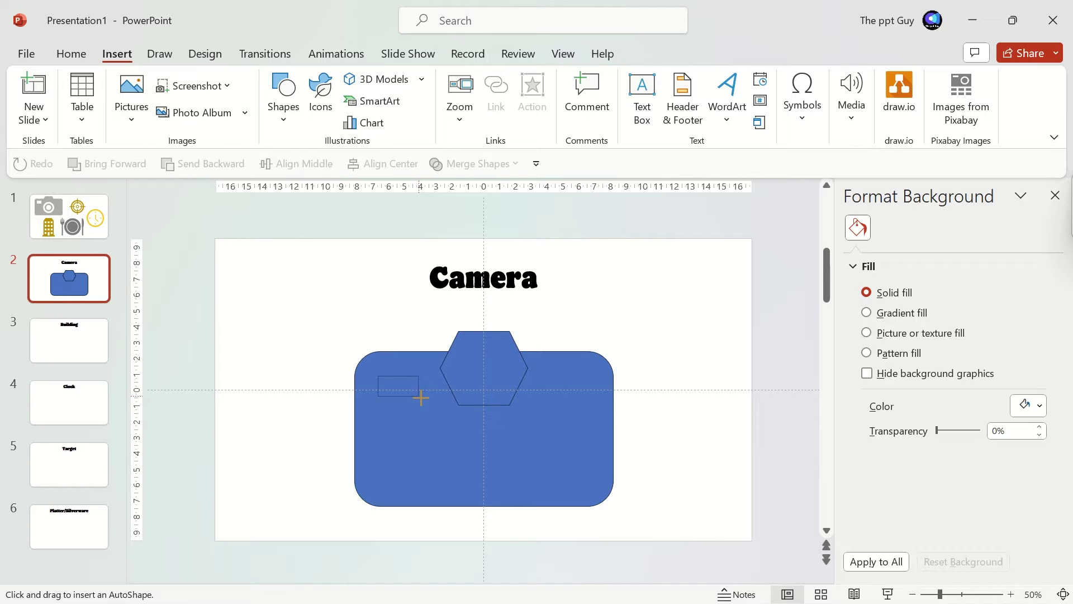
pyautogui.moveTo(431, 401)
pyautogui.mouseDown()
pyautogui.moveTo(410, 384)
pyautogui.moveTo(397, 405)
pyautogui.moveTo(402, 394)
pyautogui.mouseUp()
# Reduce the corner rounding of the camera body's rounded rectangle.
pyautogui.click(382, 386)
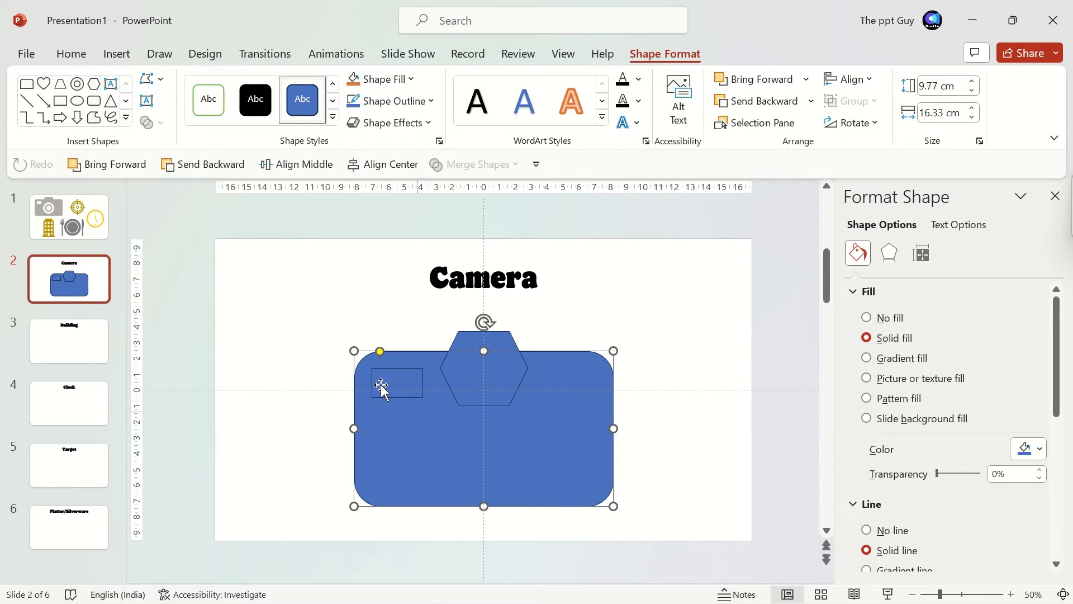
pyautogui.moveTo(379, 354); pyautogui.dragTo(367, 356)
pyautogui.click(644, 369)
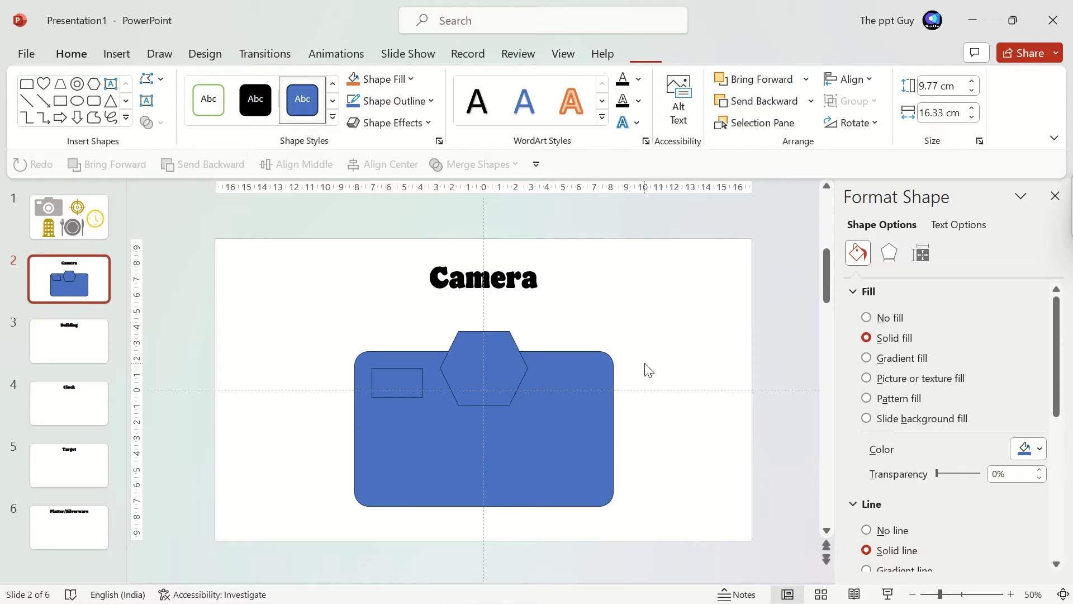
# Merge the camera body and the hexagon into one shape with Union.
pyautogui.click(539, 442)
pyautogui.keyDown('shift'); pyautogui.click(513, 344); pyautogui.keyUp('shift')
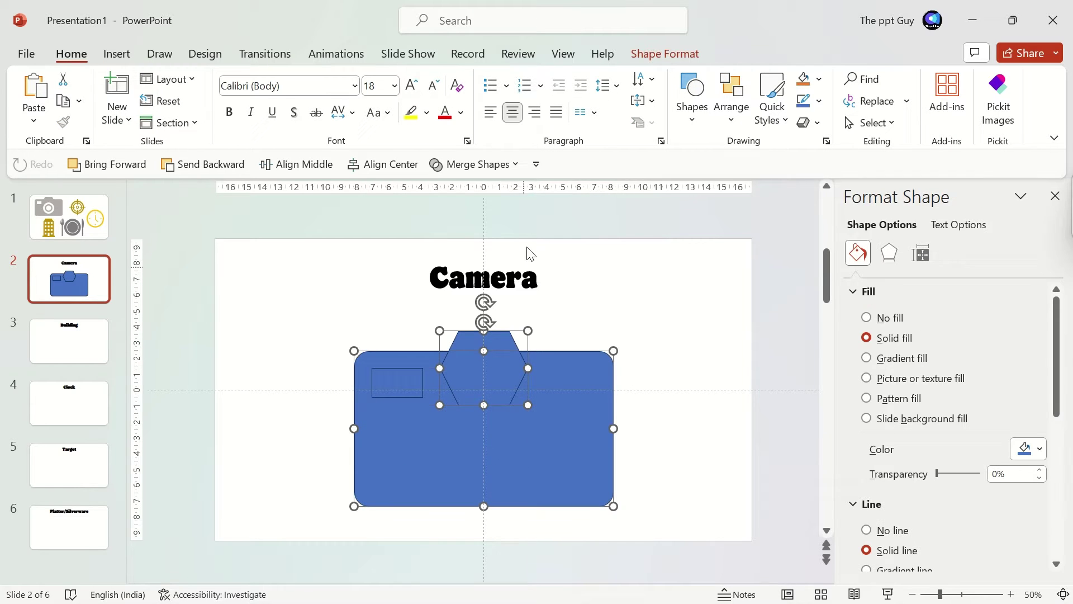
pyautogui.click(475, 164)
pyautogui.click(492, 187)
# Subtract the small viewfinder rectangle from the merged camera body to cut out a window.
pyautogui.click(501, 256)
pyautogui.click(411, 392)
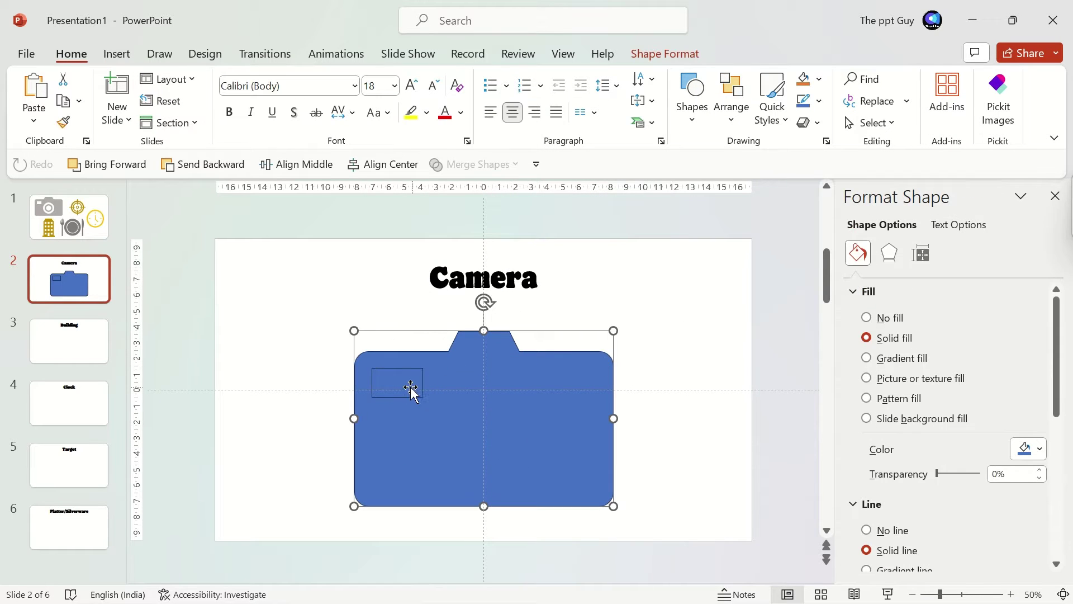
pyautogui.keyDown('shift'); pyautogui.click(411, 392); pyautogui.keyUp('shift')
pyautogui.click(475, 164)
pyautogui.click(472, 166)
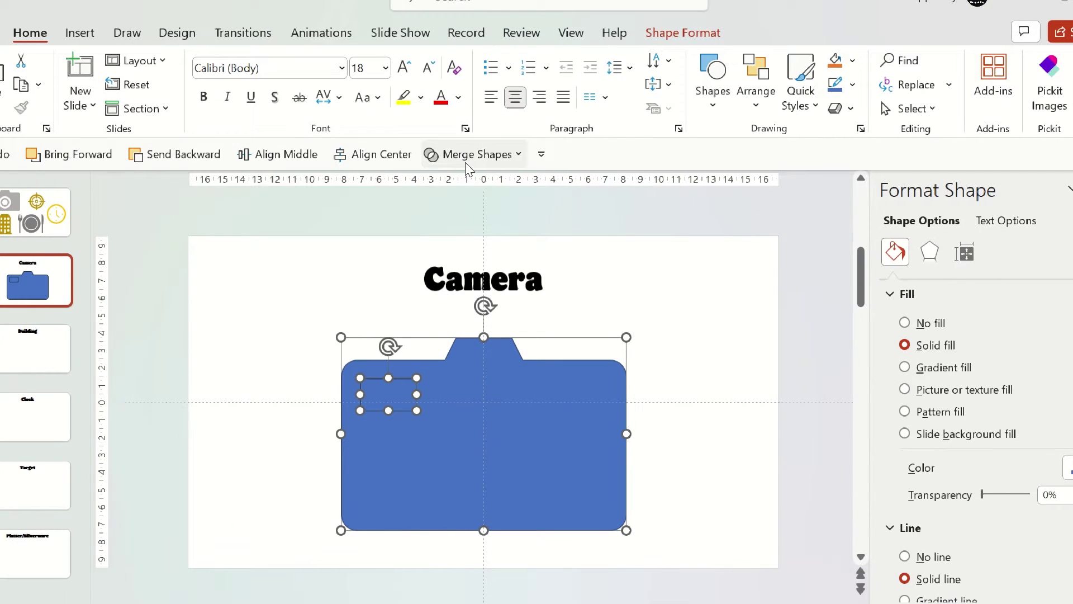
pyautogui.click(476, 155)
pyautogui.click(475, 283)
pyautogui.click(603, 330)
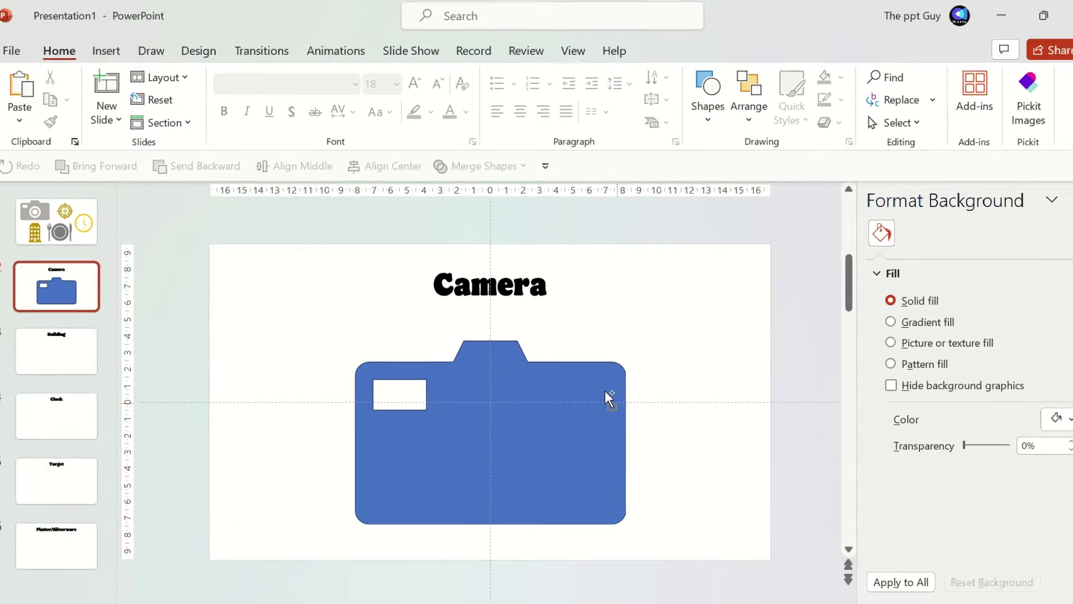
# Draw a circle for the lens and center it horizontally in the lower part of the camera body.
pyautogui.click(119, 58)
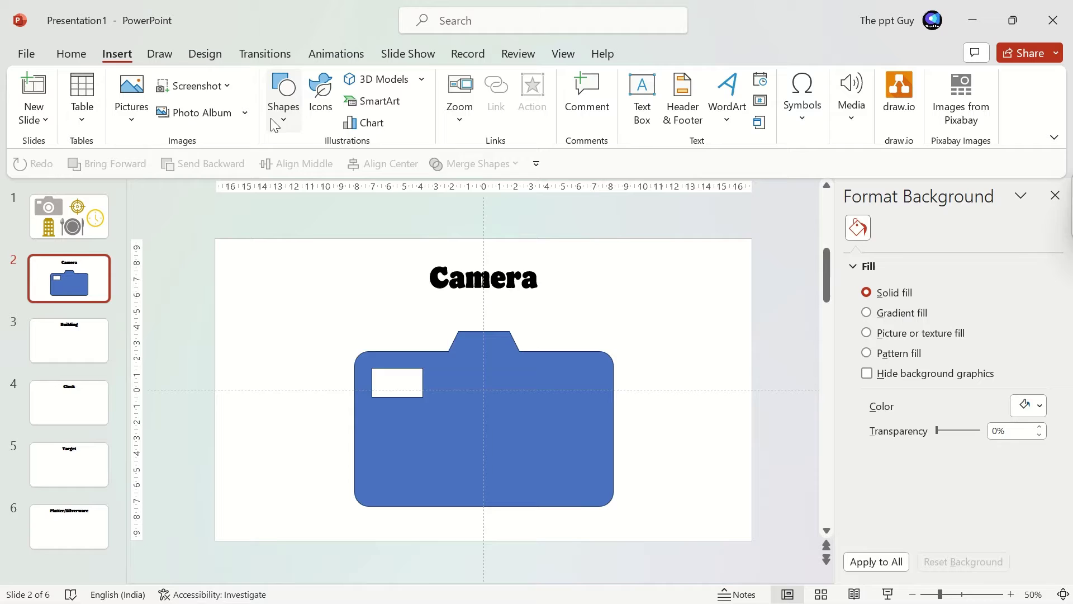
pyautogui.click(284, 96)
pyautogui.click(426, 168)
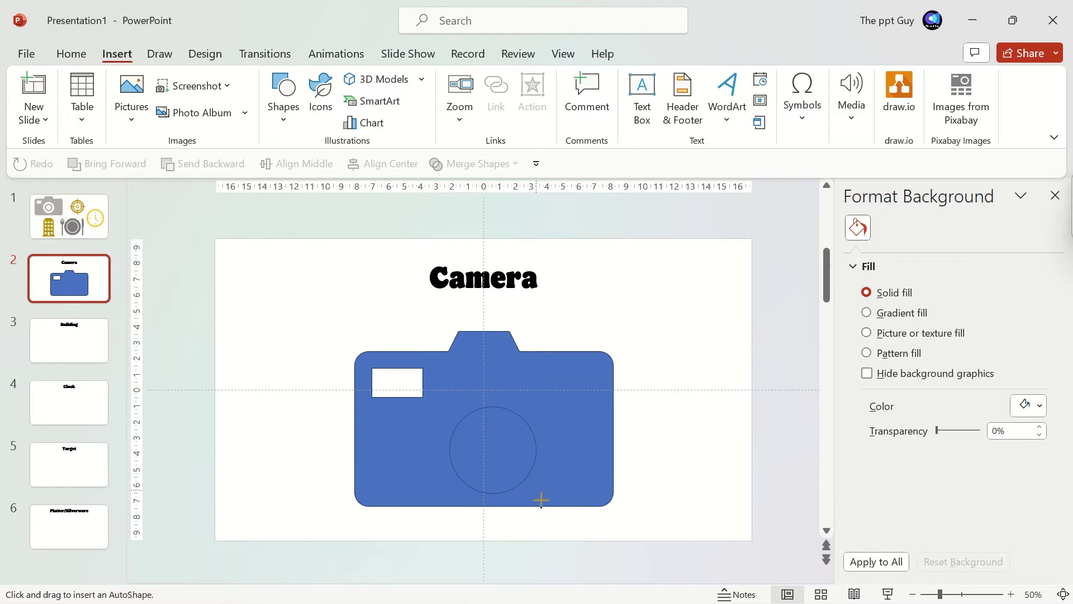
pyautogui.moveTo(541, 500); pyautogui.dragTo(543, 500)
pyautogui.moveTo(506, 460); pyautogui.dragTo(494, 441)
# Subtract the lens circle from the camera body to cut a round opening.
pyautogui.click(553, 438)
pyautogui.keyDown('shift'); pyautogui.click(508, 438); pyautogui.keyUp('shift')
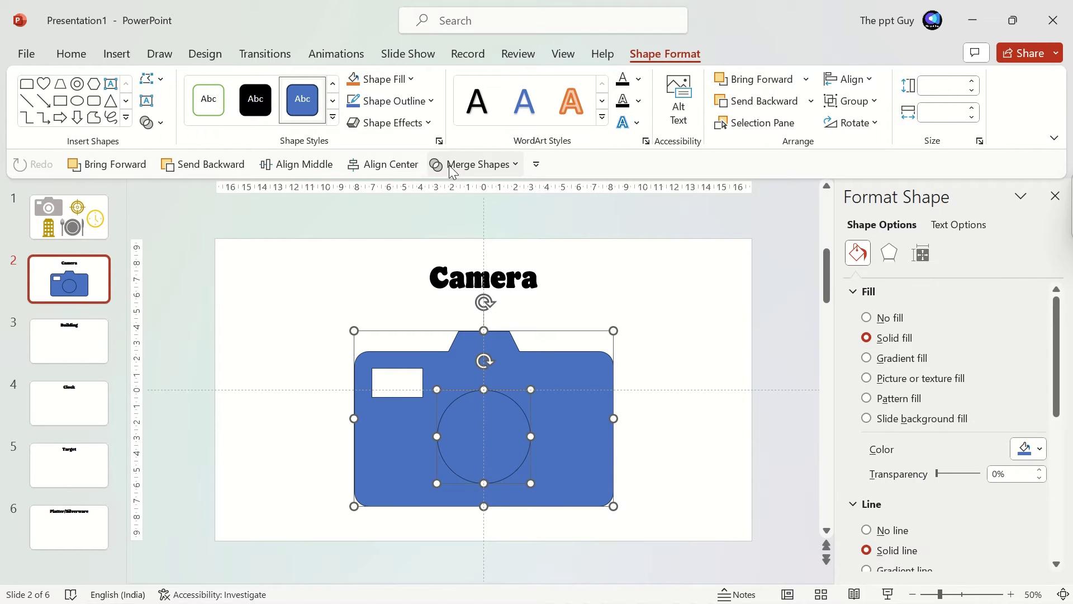
pyautogui.click(630, 385)
pyautogui.click(539, 407)
pyautogui.keyDown('shift'); pyautogui.click(506, 425); pyautogui.keyUp('shift')
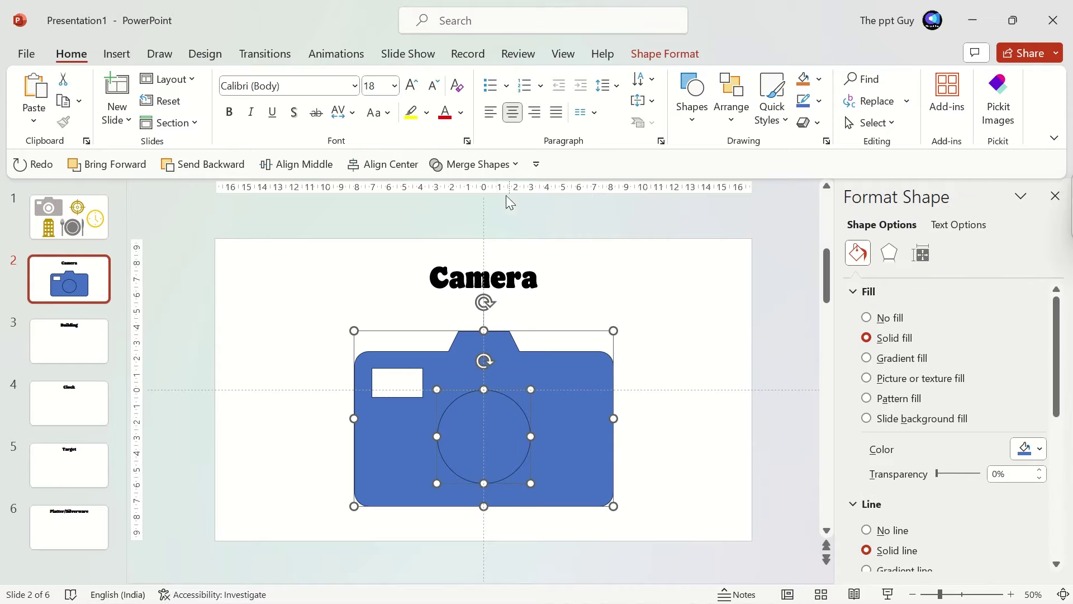
pyautogui.click(475, 163)
pyautogui.click(481, 283)
pyautogui.click(311, 221)
# Draw a small hollow circle as a lens ring centered inside the round opening of the camera.
pyautogui.click(117, 54)
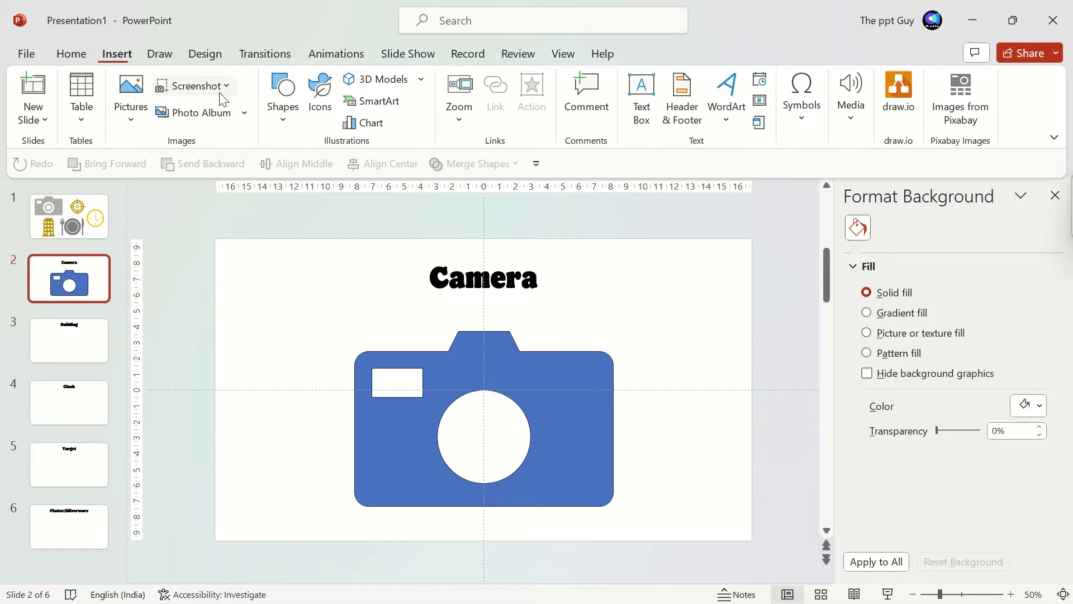
pyautogui.click(283, 98)
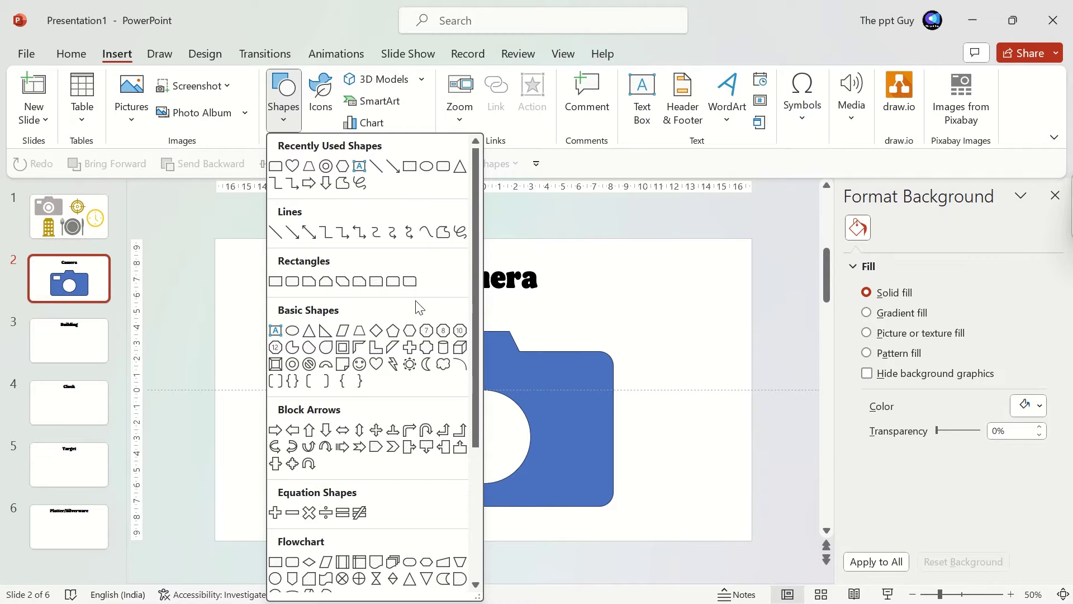
pyautogui.click(325, 170)
pyautogui.moveTo(493, 443); pyautogui.dragTo(464, 437)
pyautogui.click(652, 460)
# Merge the lens ring with the camera body into a single shape.
pyautogui.click(575, 455)
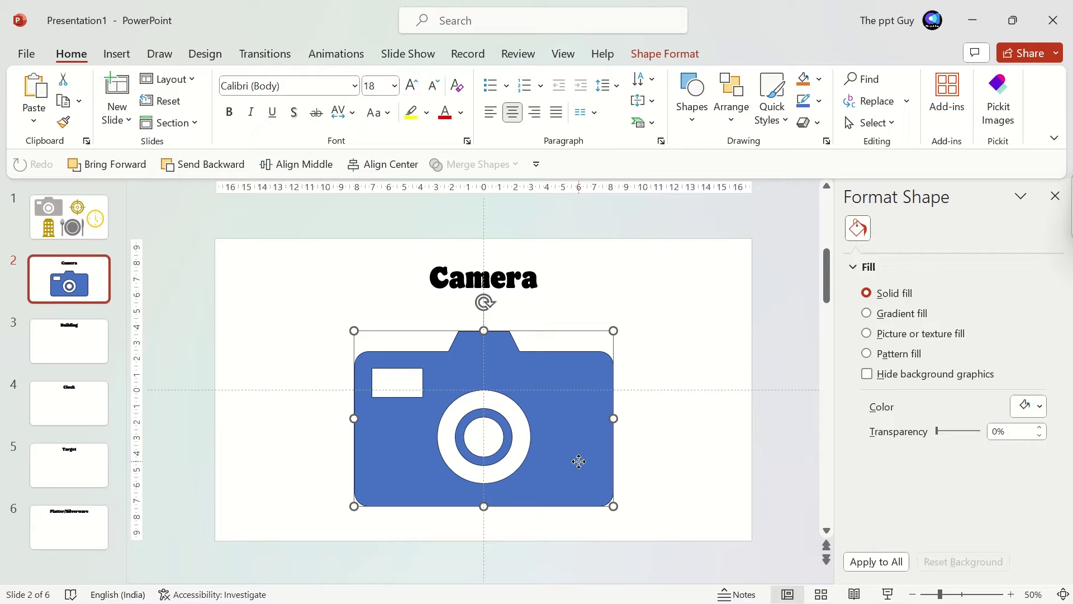
pyautogui.keyDown('shift'); pyautogui.click(509, 431); pyautogui.keyUp('shift')
pyautogui.click(494, 164)
pyautogui.click(480, 211)
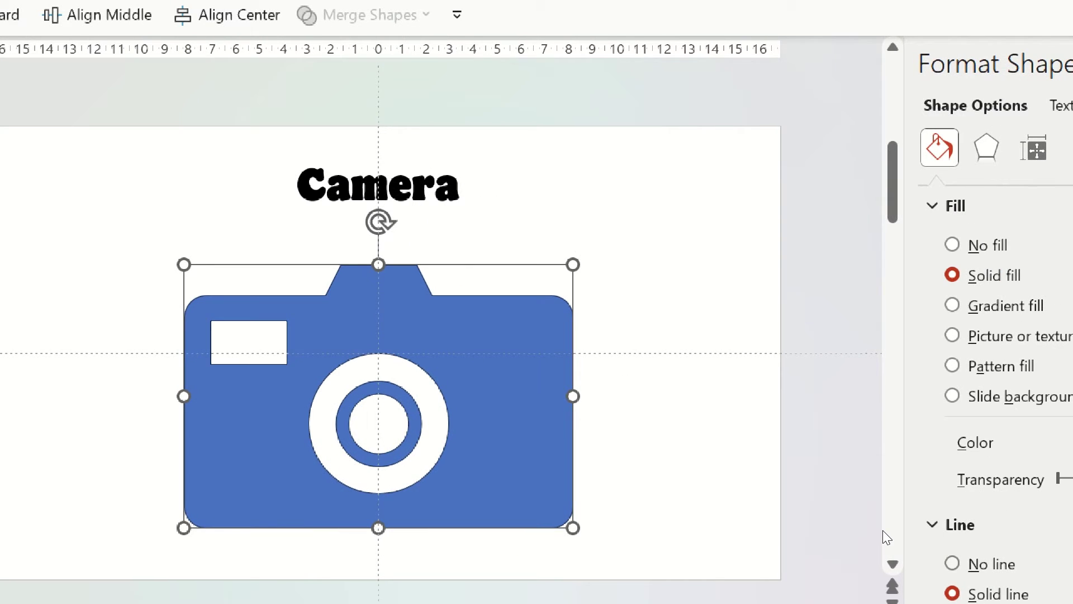
# Remove the finished camera's outline and fill it with blue-gray.
pyautogui.click(952, 563)
pyautogui.click(660, 358)
pyautogui.click(501, 347)
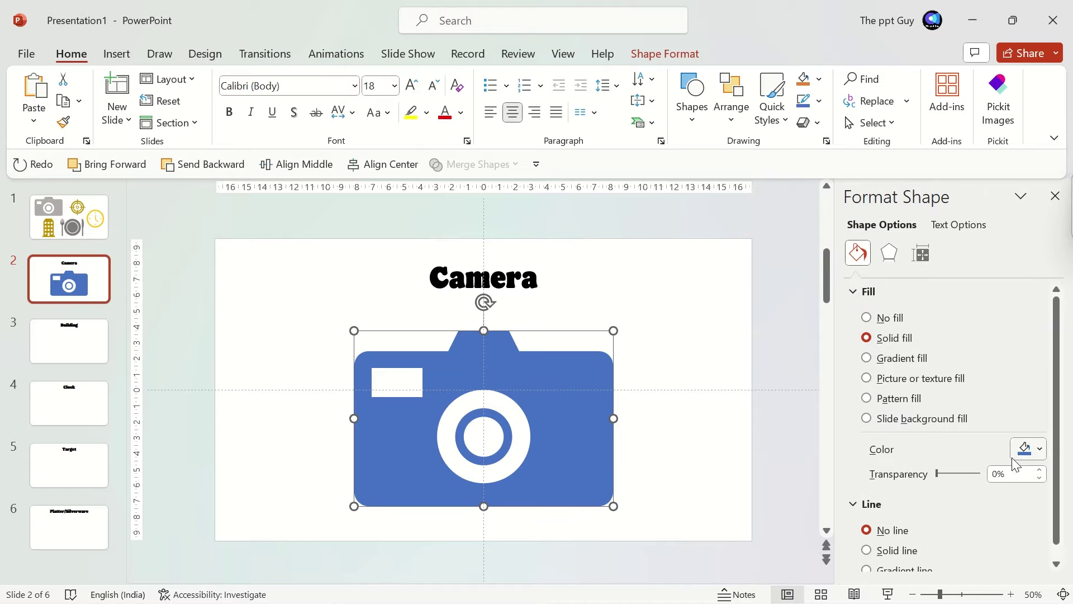
pyautogui.click(1028, 449)
pyautogui.click(975, 315)
pyautogui.click(241, 354)
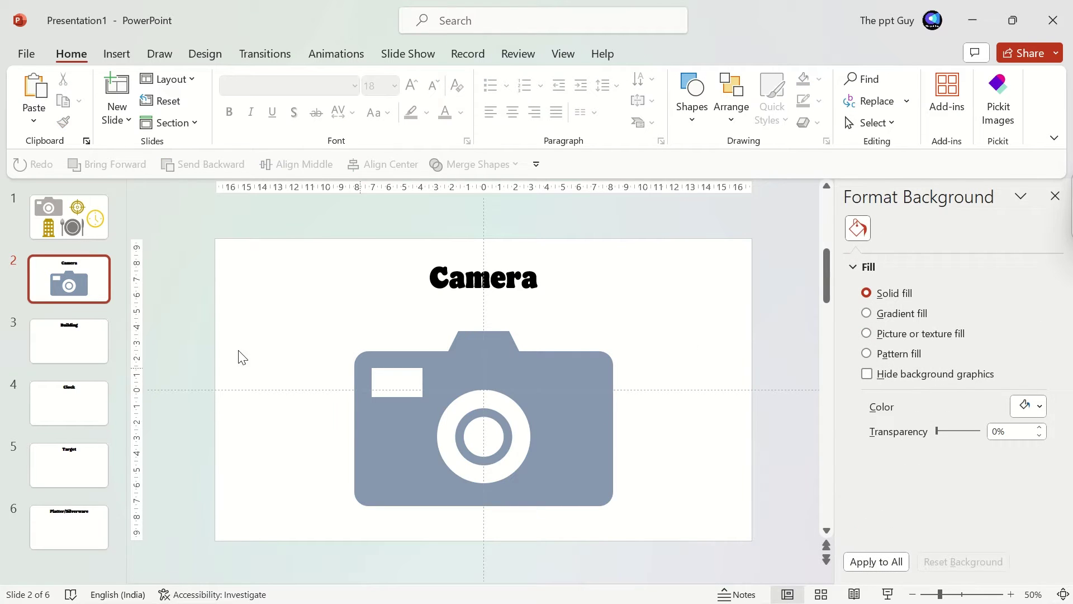
# On the Building slide, draw an upright rectangle about 9.31 cm tall and 6.32 cm wide as the building's body.
pyautogui.click(53, 344)
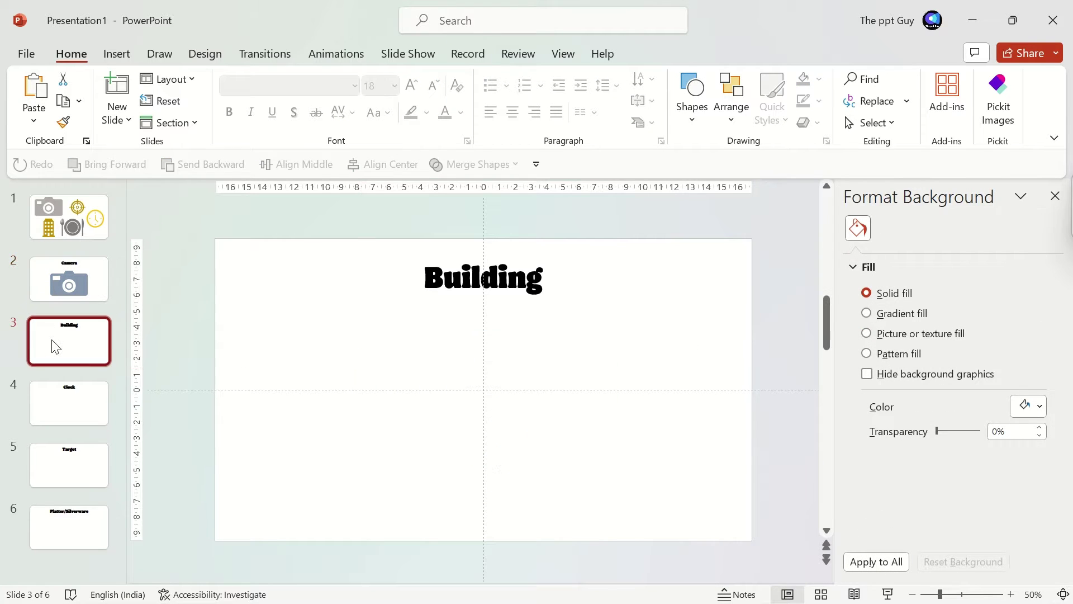
pyautogui.click(117, 53)
pyautogui.click(283, 95)
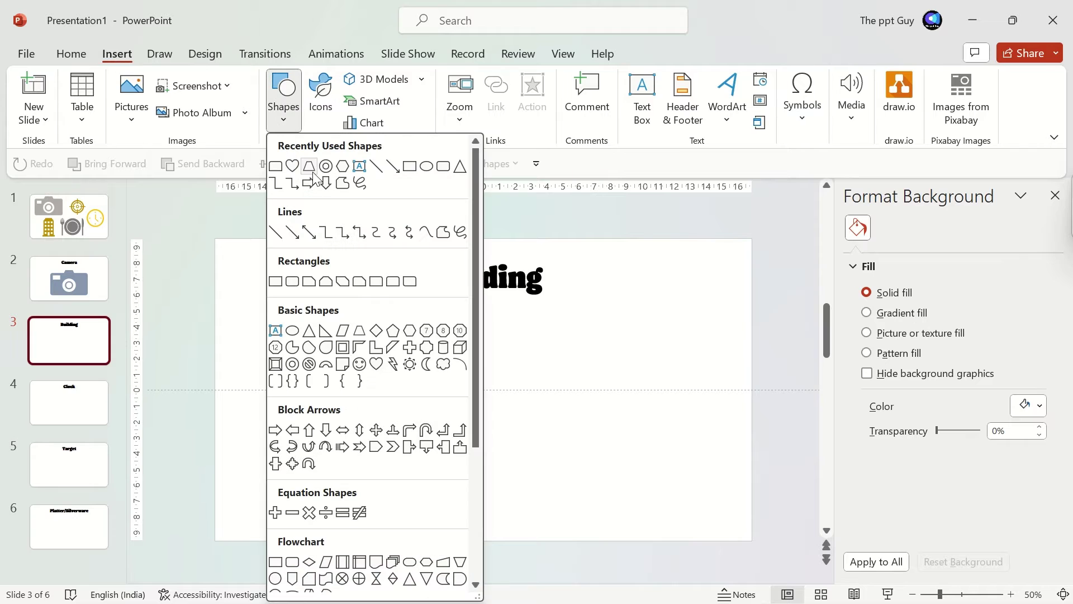
pyautogui.click(410, 167)
pyautogui.moveTo(433, 331); pyautogui.dragTo(532, 479)
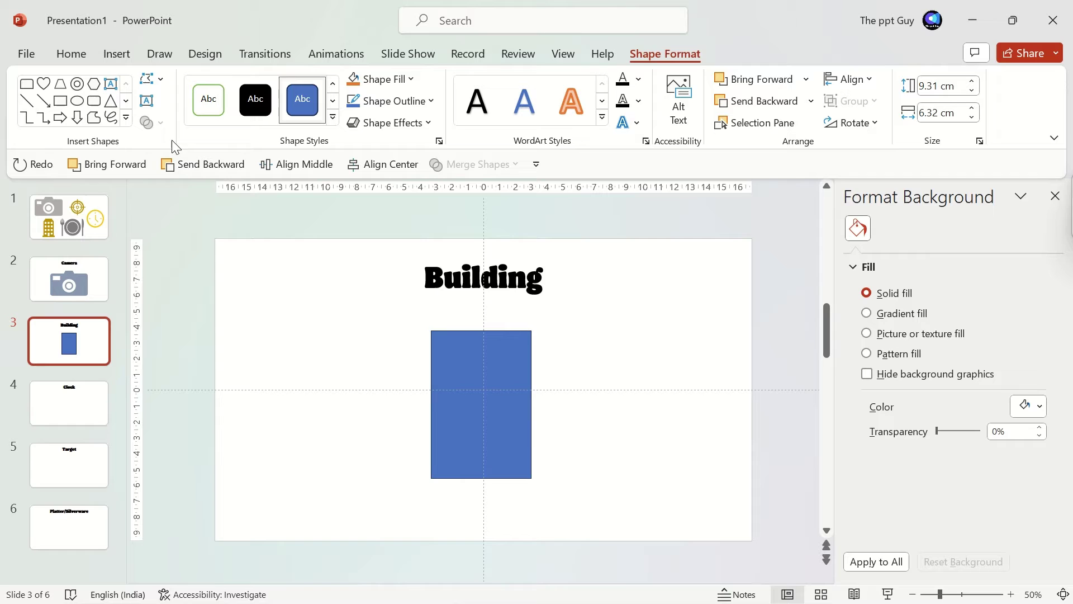
# Draw a thin base slab about 1.02 cm tall under the building body and stack two progressively narrower copies above the body's top edge.
pyautogui.click(61, 102)
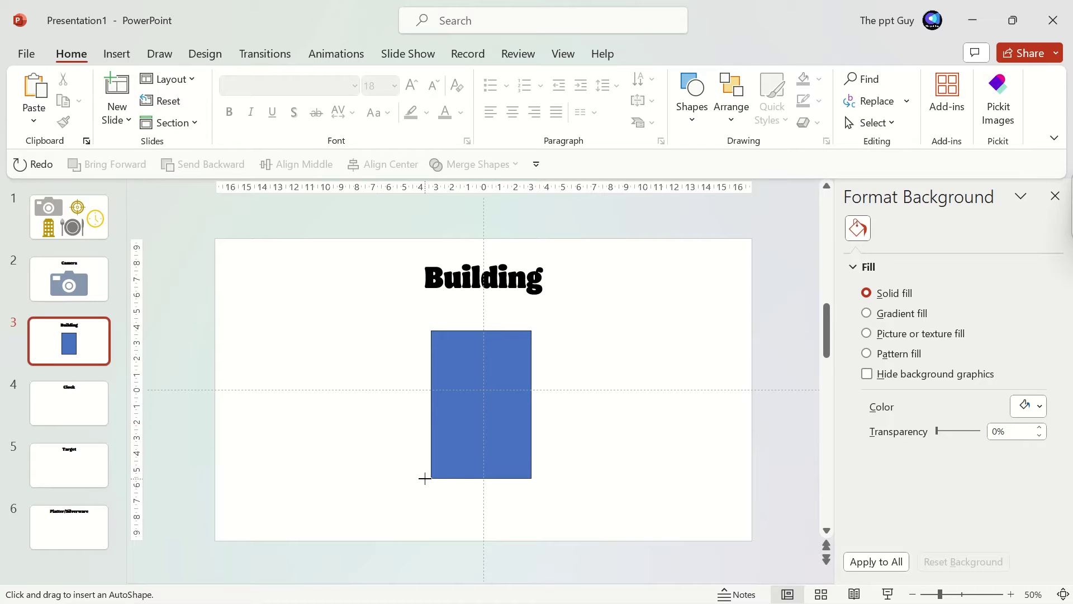
pyautogui.moveTo(425, 478); pyautogui.dragTo(516, 331)
pyautogui.hotkey('ctrl', 'c')
pyautogui.hotkey('ctrl', 'v')
pyautogui.moveTo(424, 339); pyautogui.dragTo(453, 338)
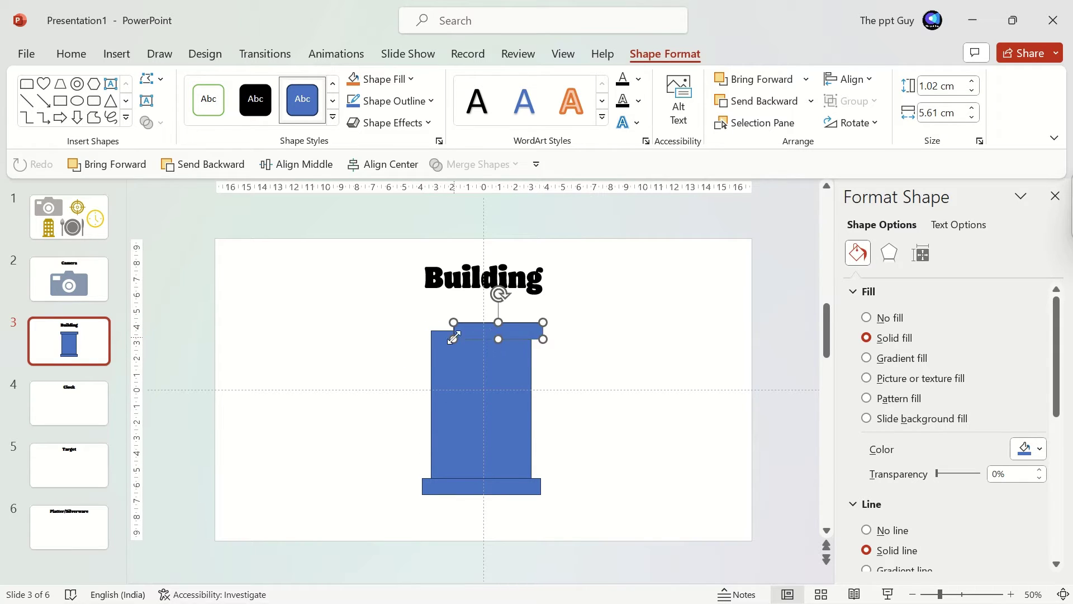
pyautogui.moveTo(528, 328); pyautogui.dragTo(498, 307)
pyautogui.hotkey('ctrl', 'c')
pyautogui.hotkey('ctrl', 'v')
# Align the base, body and two top blocks on a common vertical center and unite them into one building shape.
pyautogui.click(566, 343)
pyautogui.click(502, 484)
pyautogui.keyDown('shift'); pyautogui.click(513, 411); pyautogui.keyUp('shift')
pyautogui.keyDown('shift'); pyautogui.click(511, 320); pyautogui.keyUp('shift')
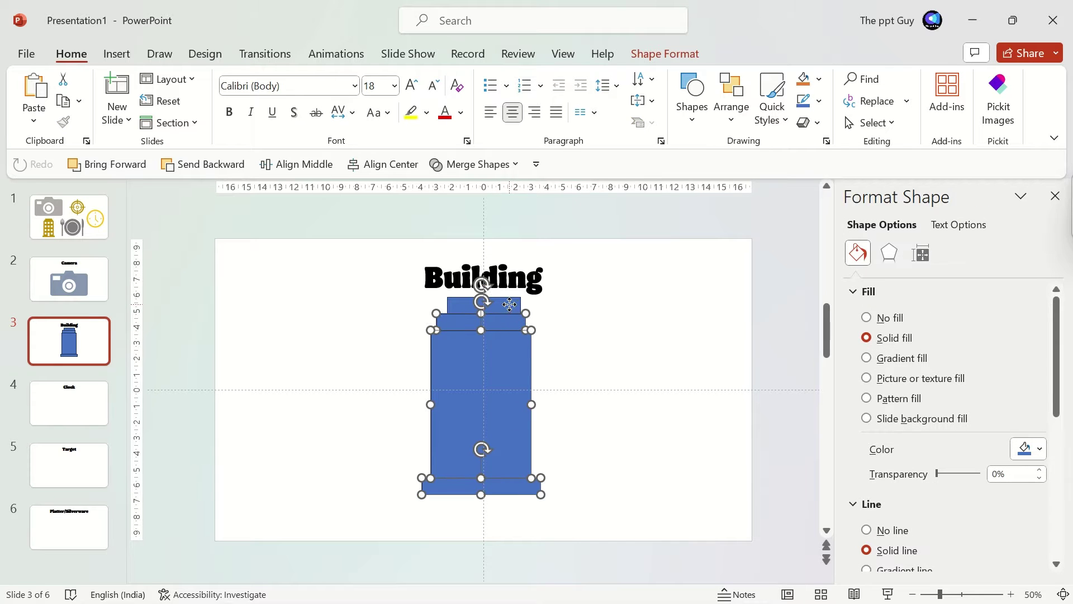
pyautogui.click(480, 167)
pyautogui.click(396, 168)
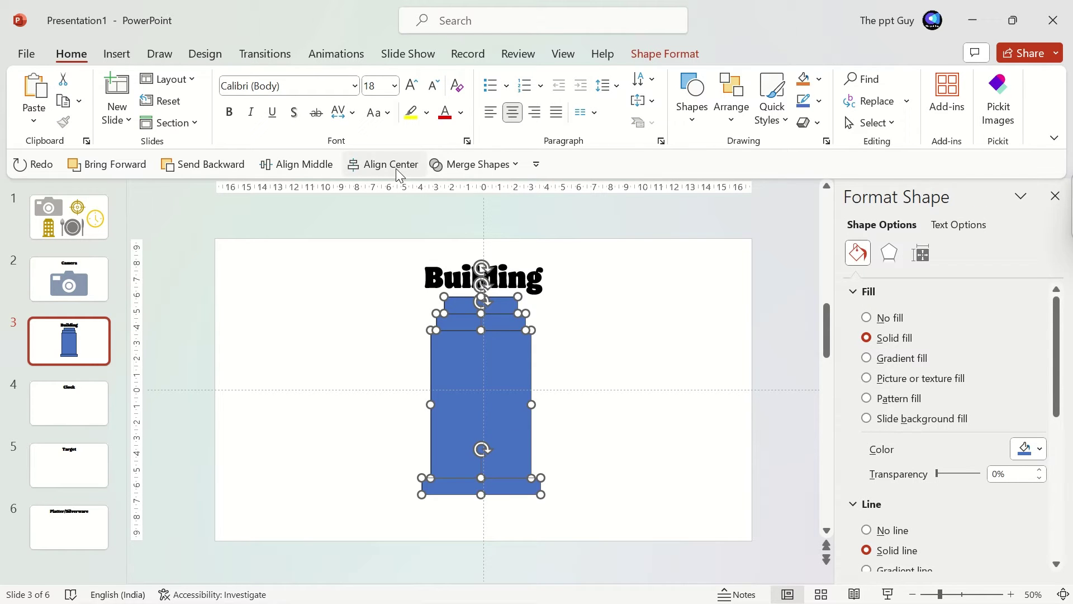
pyautogui.click(473, 166)
pyautogui.click(472, 187)
pyautogui.click(574, 375)
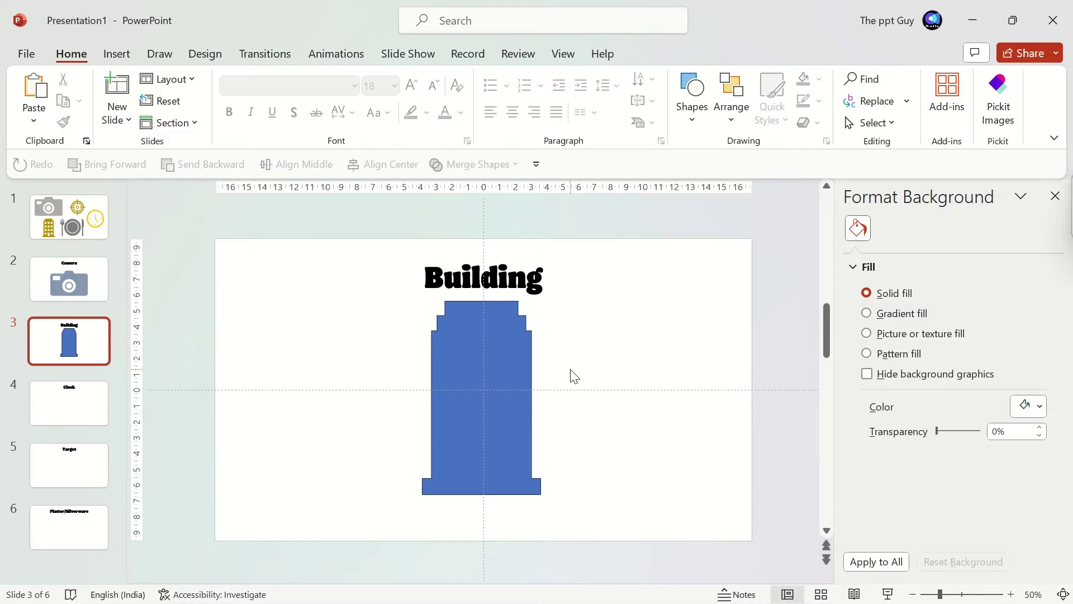
# Draw a small square about 1.02 cm per side beside the building and copy it into a vertical column of four windows.
pyautogui.click(117, 54)
pyautogui.click(283, 103)
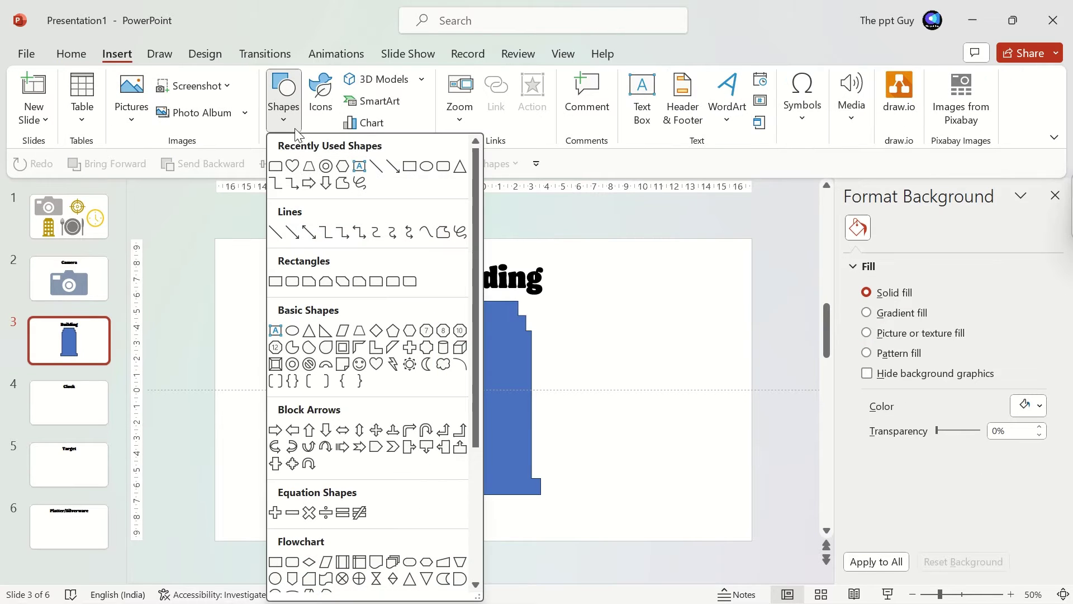
pyautogui.click(410, 171)
pyautogui.moveTo(608, 359); pyautogui.dragTo(601, 399)
pyautogui.hotkey('ctrl', 'v')
pyautogui.hotkey('ctrl', 'v')
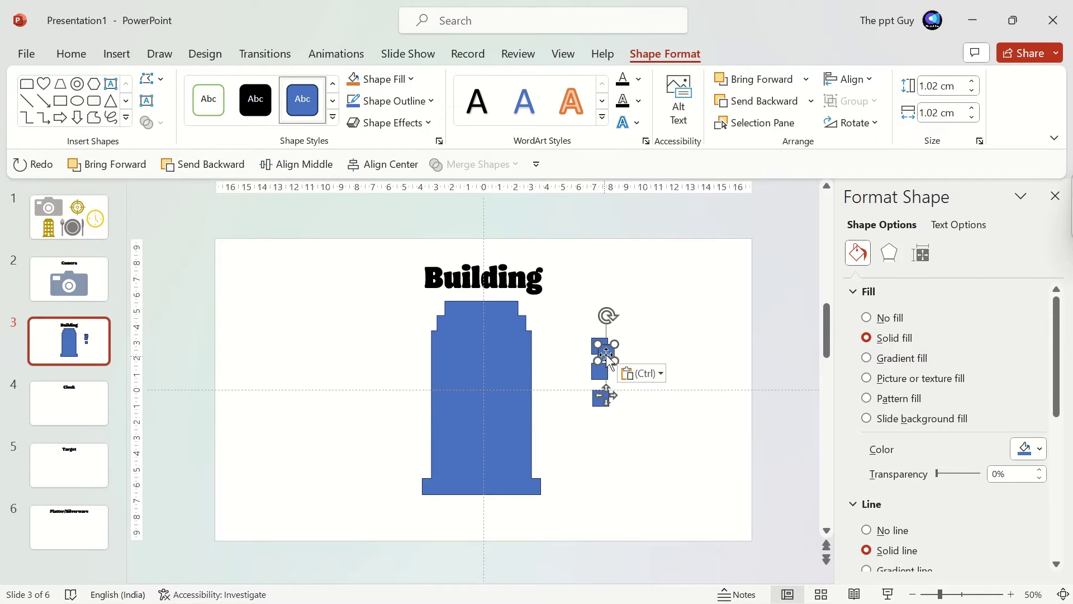
pyautogui.moveTo(608, 357); pyautogui.dragTo(603, 426)
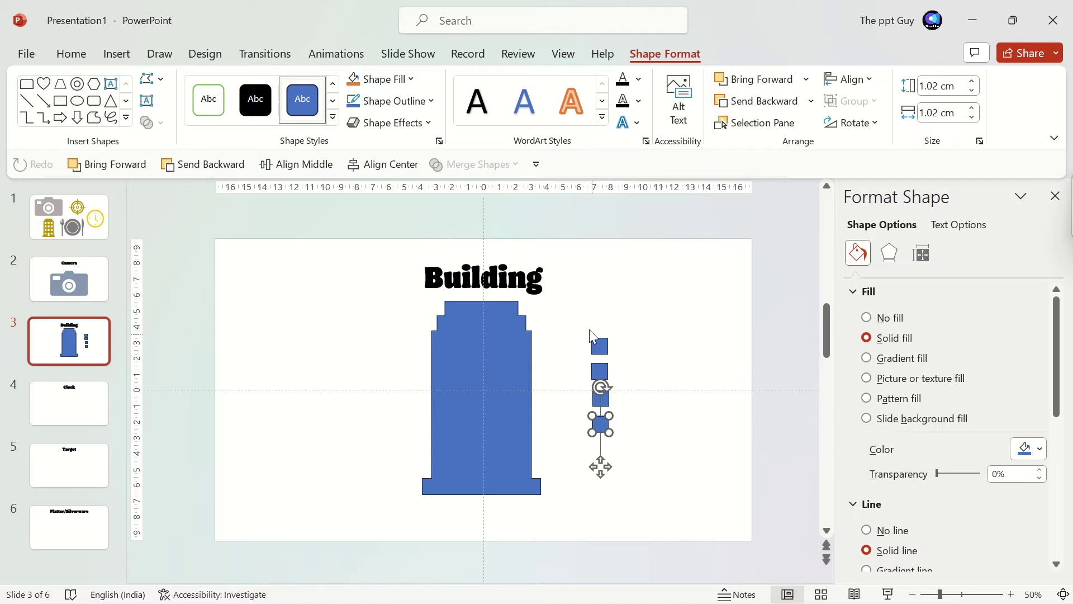
# Distribute the four window squares evenly in the vertical direction.
pyautogui.moveTo(584, 328); pyautogui.dragTo(628, 457)
pyautogui.click(664, 54)
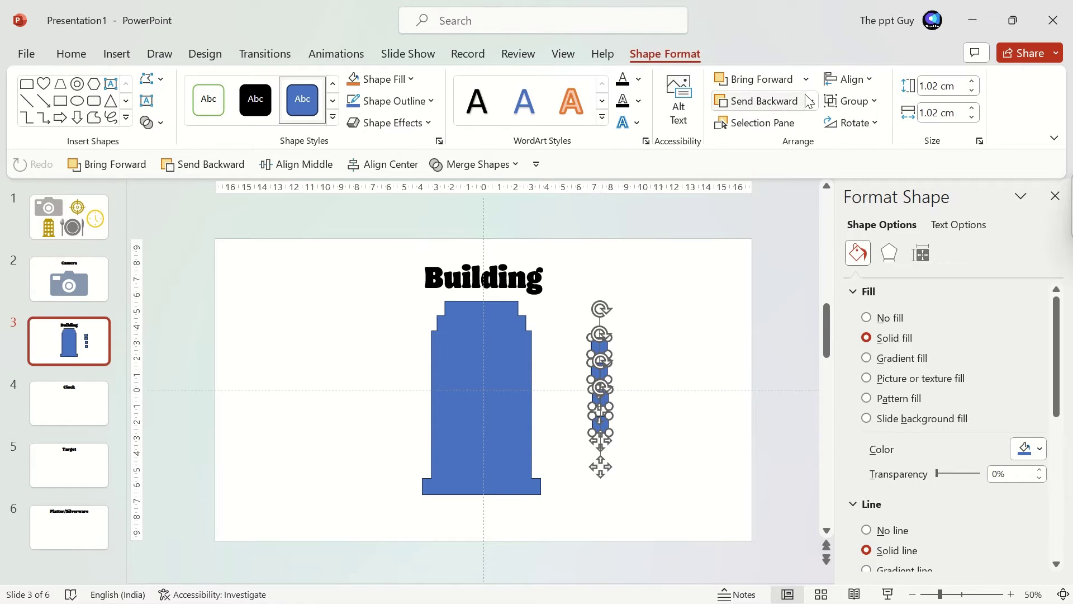
pyautogui.click(850, 79)
pyautogui.click(898, 276)
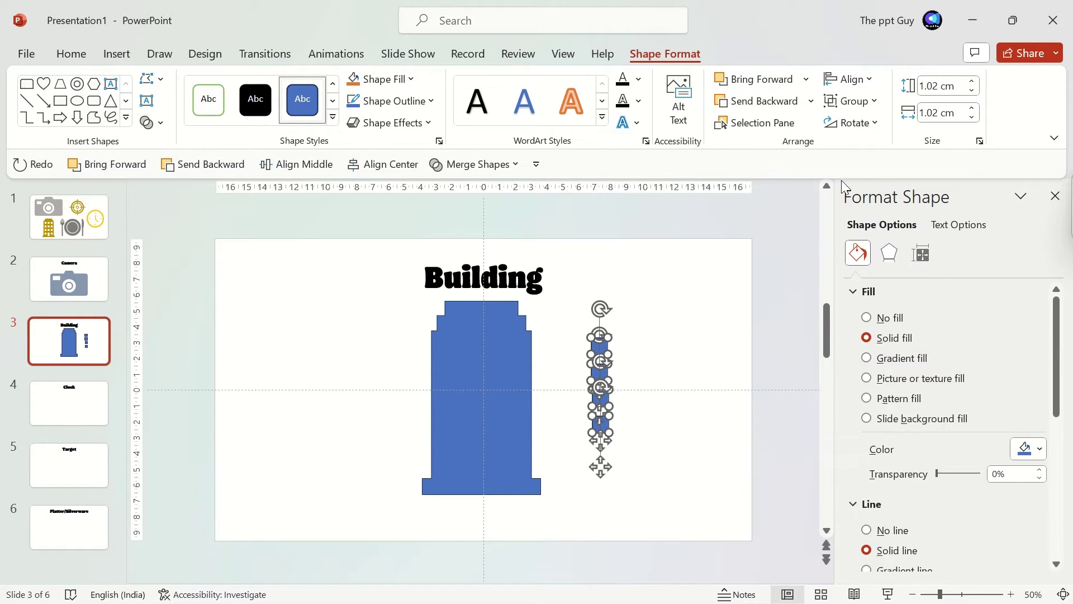
pyautogui.click(627, 402)
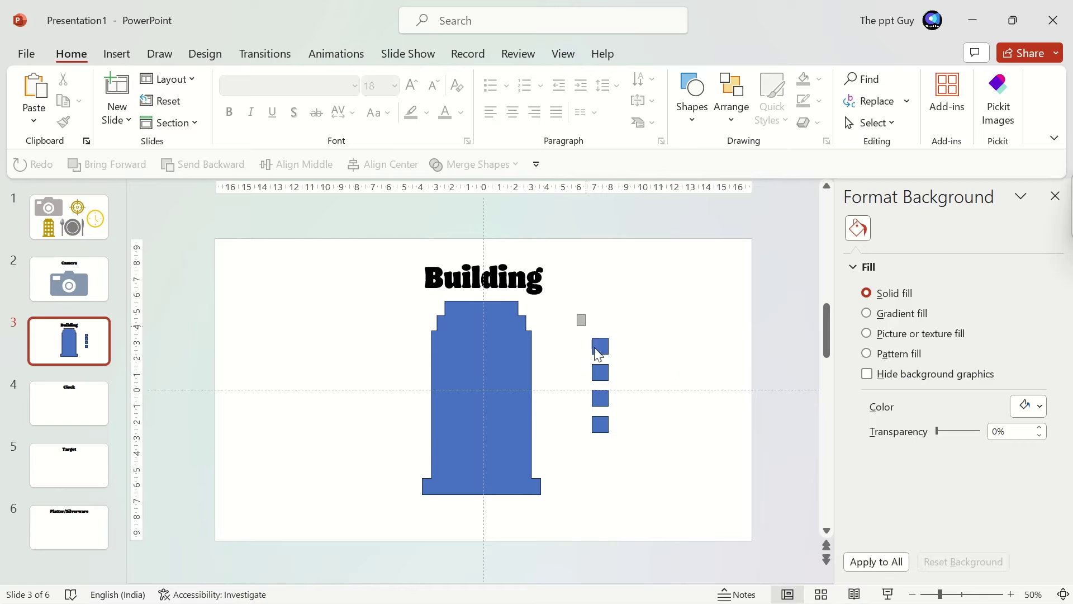
# Group the four window squares and duplicate the group twice sideways to form three evenly spaced columns.
pyautogui.moveTo(597, 352); pyautogui.dragTo(628, 460)
pyautogui.hotkey('ctrl', 'g')
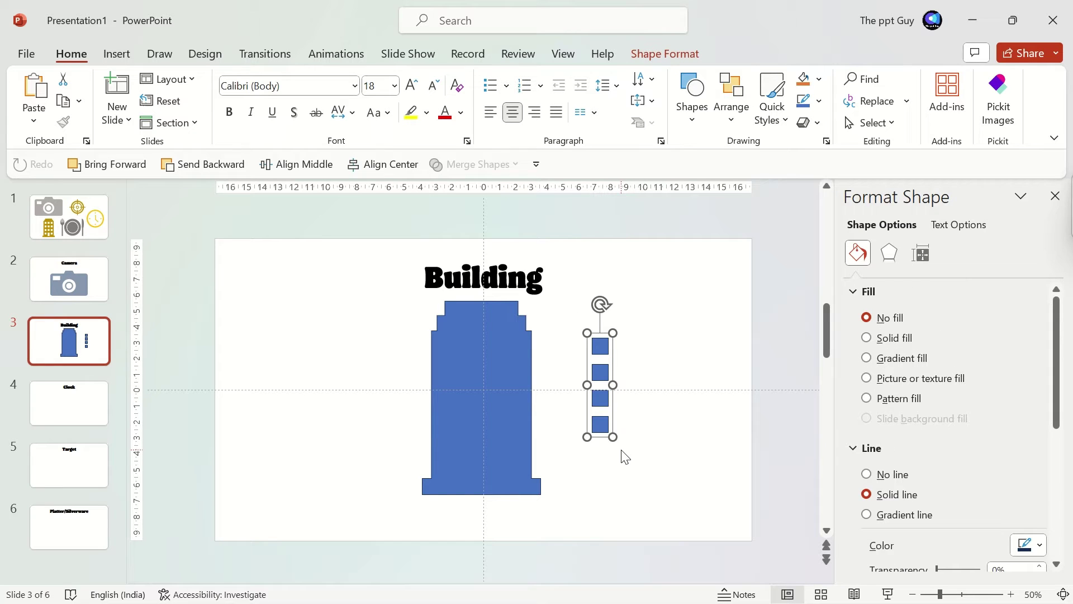
pyautogui.hotkey('ctrl', 'd')
pyautogui.moveTo(607, 373); pyautogui.dragTo(628, 369)
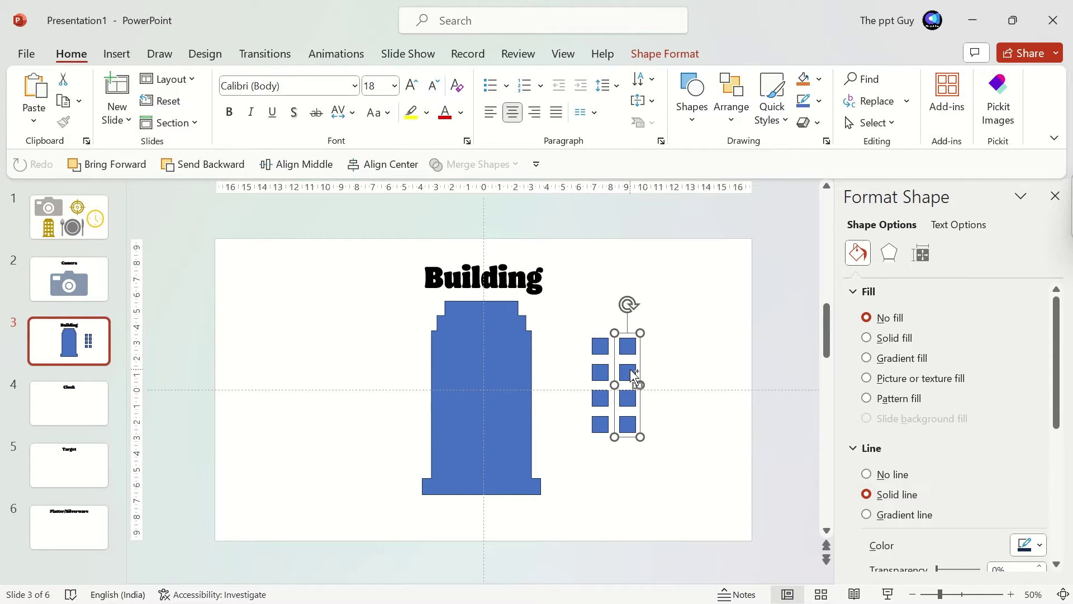
pyautogui.hotkey('ctrl', 'd')
# Fill all three window columns with solid white and move them onto the building's body.
pyautogui.moveTo(578, 324); pyautogui.dragTo(691, 473)
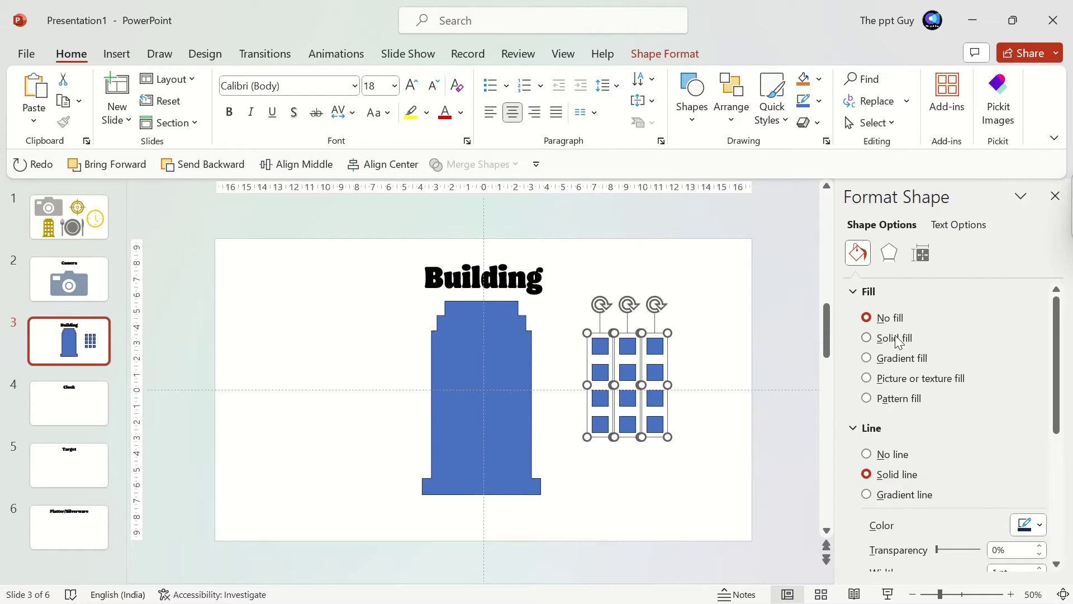
pyautogui.click(895, 338)
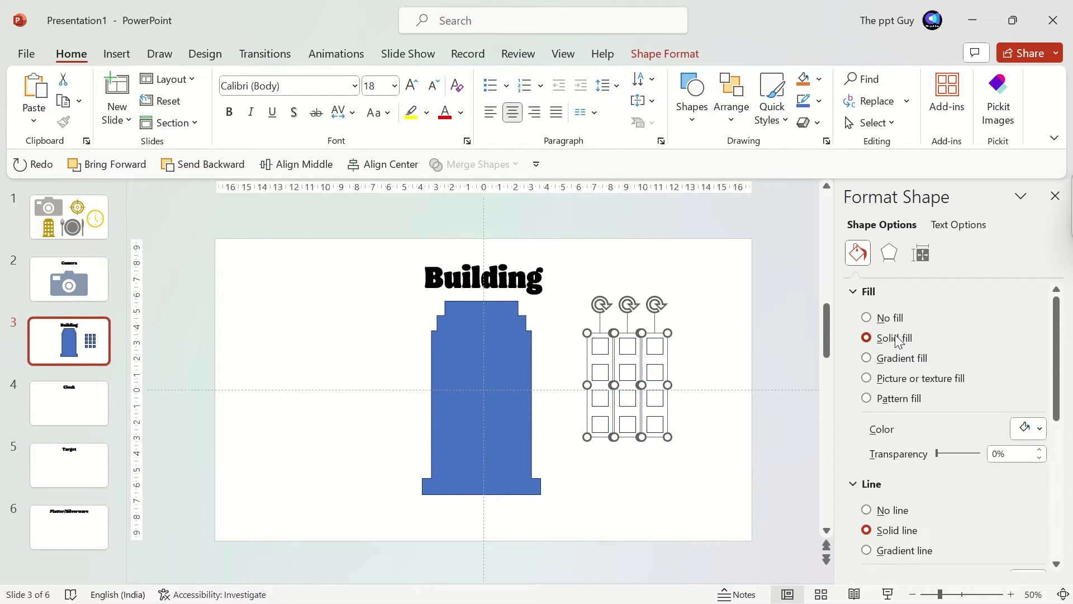
pyautogui.click(1029, 429)
pyautogui.click(933, 249)
pyautogui.moveTo(663, 400); pyautogui.dragTo(517, 408)
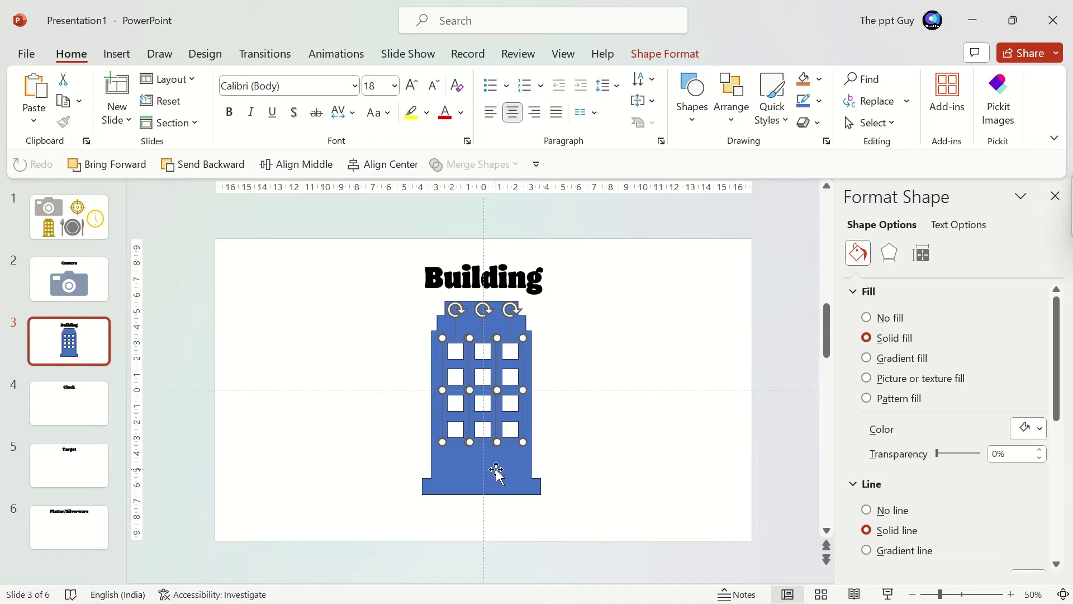
# Group the three window columns and center the group horizontally on the building.
pyautogui.click(575, 446)
pyautogui.click(455, 351)
pyautogui.keyDown('shift'); pyautogui.click(483, 352); pyautogui.keyUp('shift')
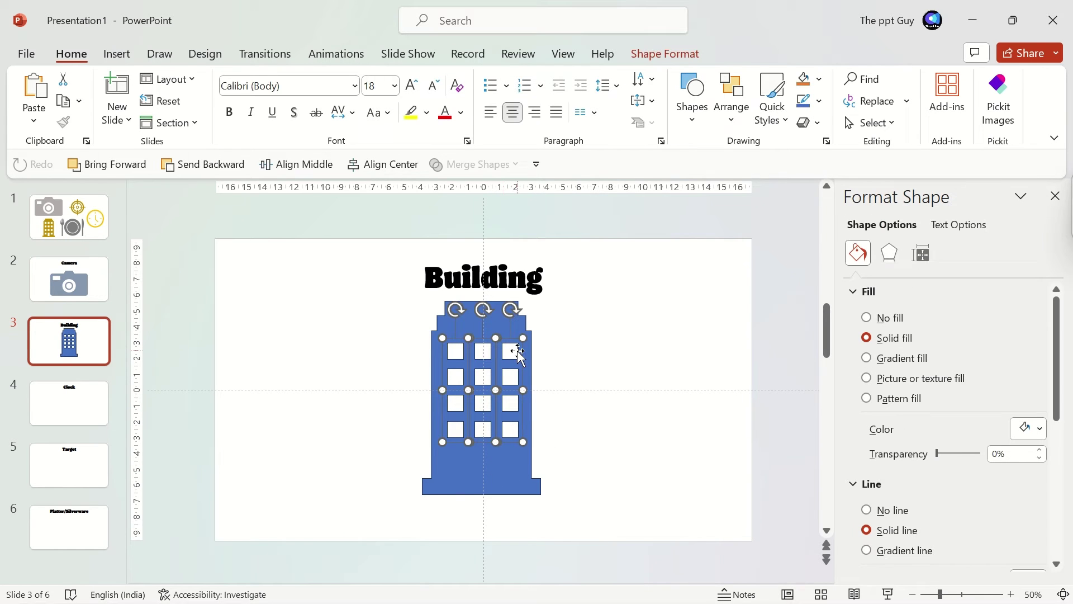
pyautogui.hotkey('ctrl', 'g')
pyautogui.click(505, 448)
pyautogui.click(483, 366)
pyautogui.click(483, 377)
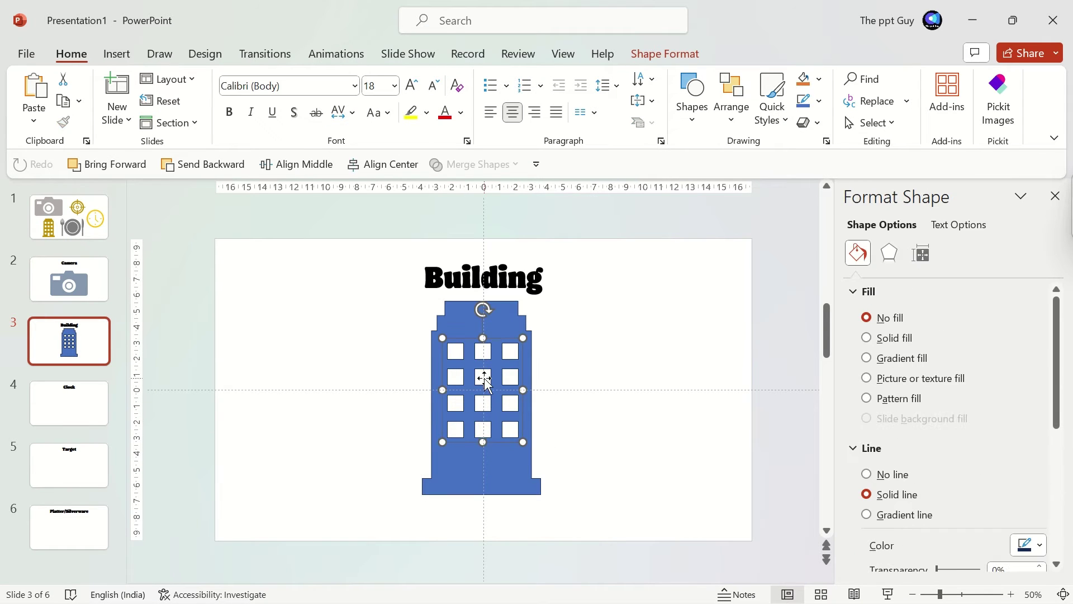
pyautogui.keyDown('shift'); pyautogui.click(470, 324); pyautogui.keyUp('shift')
pyautogui.click(587, 391)
pyautogui.click(482, 431)
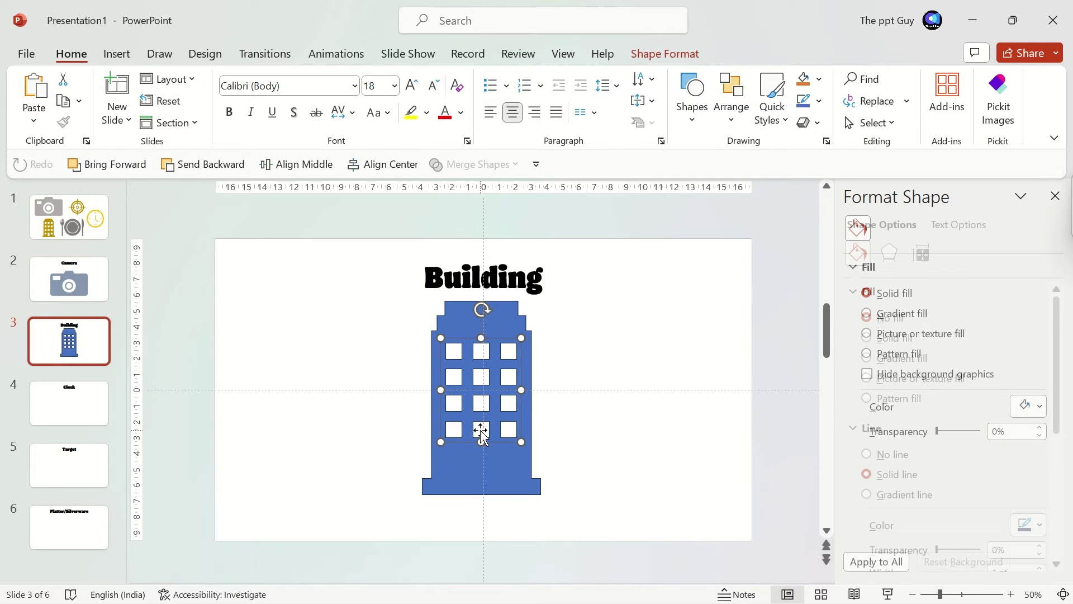
pyautogui.click(482, 431)
pyautogui.moveTo(481, 443); pyautogui.dragTo(480, 455)
pyautogui.hotkey('ctrl', 'z')
# Ungroup the window grid so that the squares of the middle column can be edited individually.
pyautogui.click(506, 410)
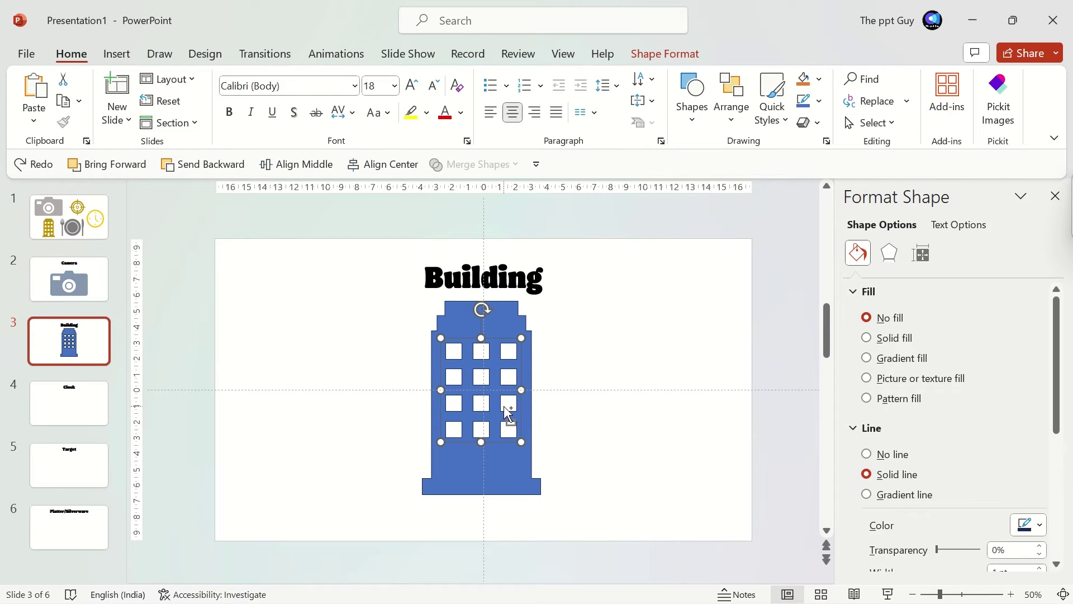
pyautogui.hotkey('ctrl', 'shift', 'g')
pyautogui.press('Escape')
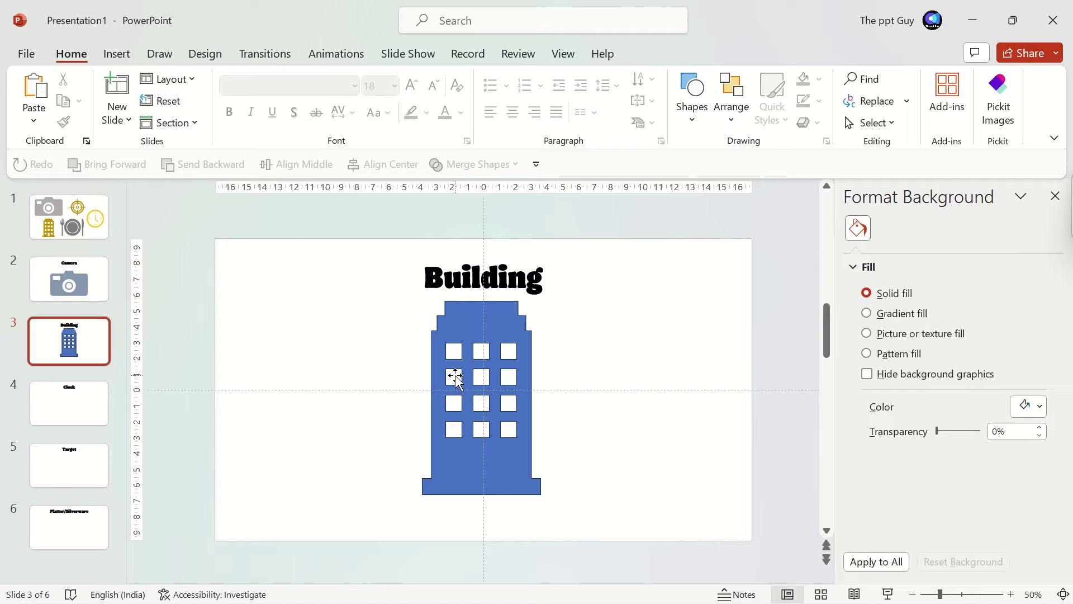
pyautogui.click(453, 377)
pyautogui.click(482, 412)
pyautogui.press('Escape')
# Set the height of the bottom middle window to 2 cm to turn it into a door.
pyautogui.click(481, 437)
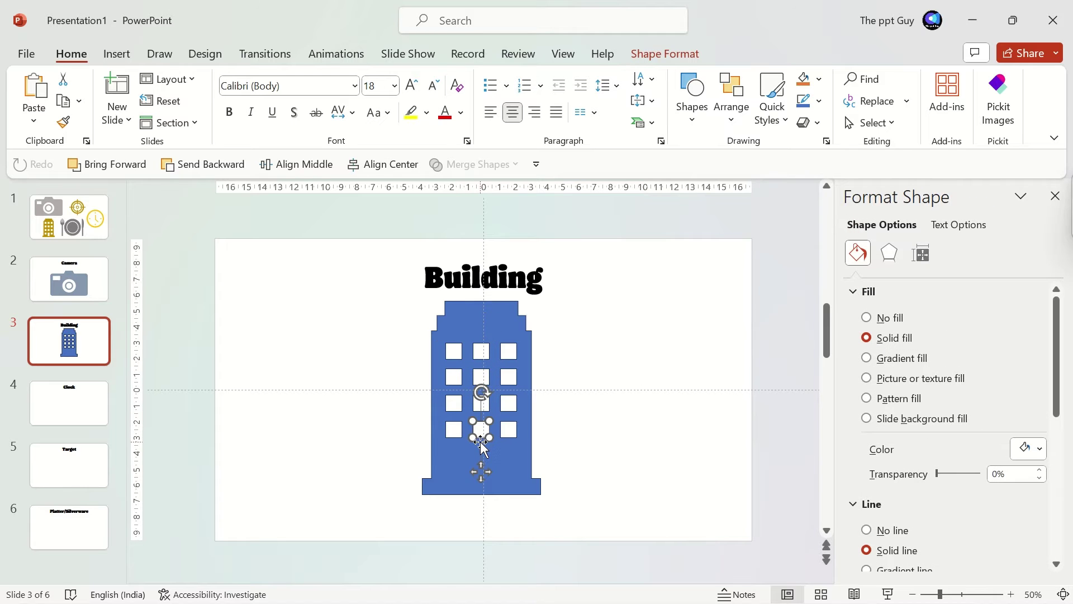
pyautogui.click(665, 54)
pyautogui.click(960, 86)
pyautogui.write('2')
pyautogui.press('Return')
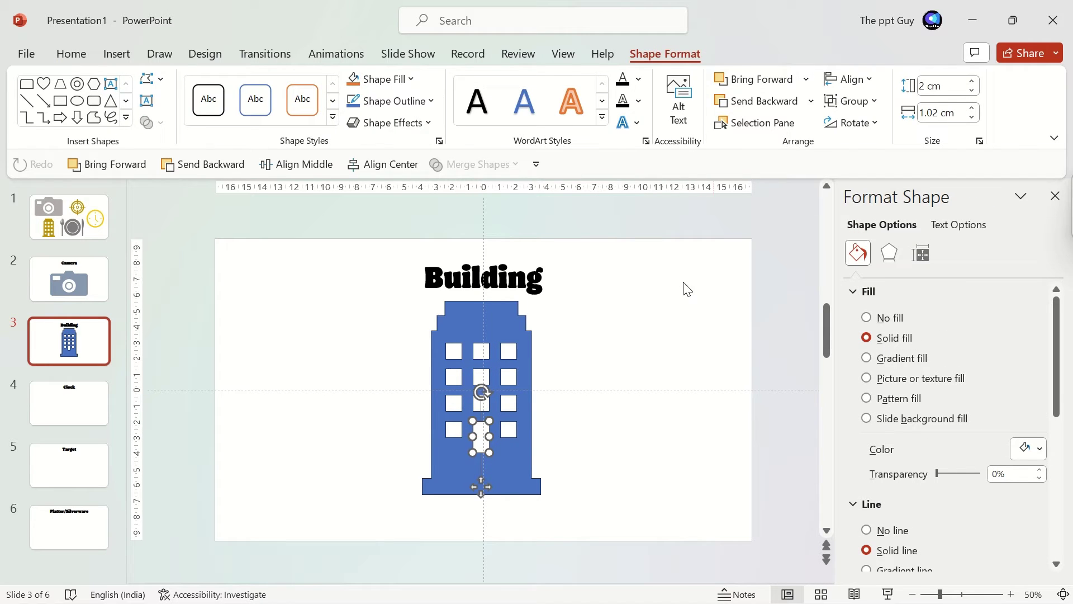
pyautogui.click(677, 332)
# Move all the windows and the door together lower on the building, bringing the door closer to the base.
pyautogui.moveTo(564, 450); pyautogui.dragTo(414, 340)
pyautogui.moveTo(504, 426); pyautogui.dragTo(506, 443)
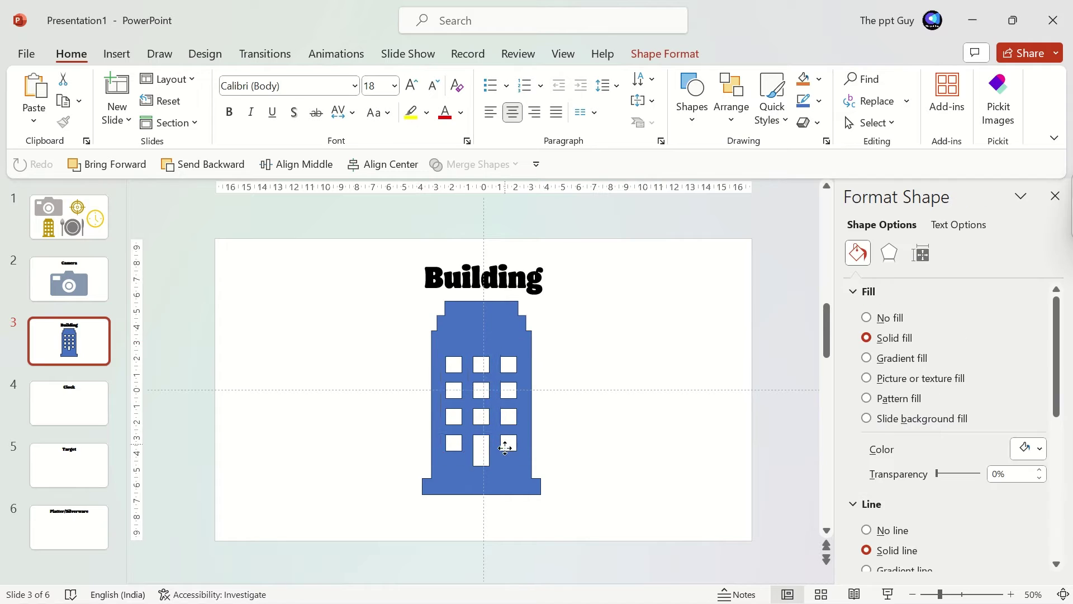
pyautogui.click(640, 446)
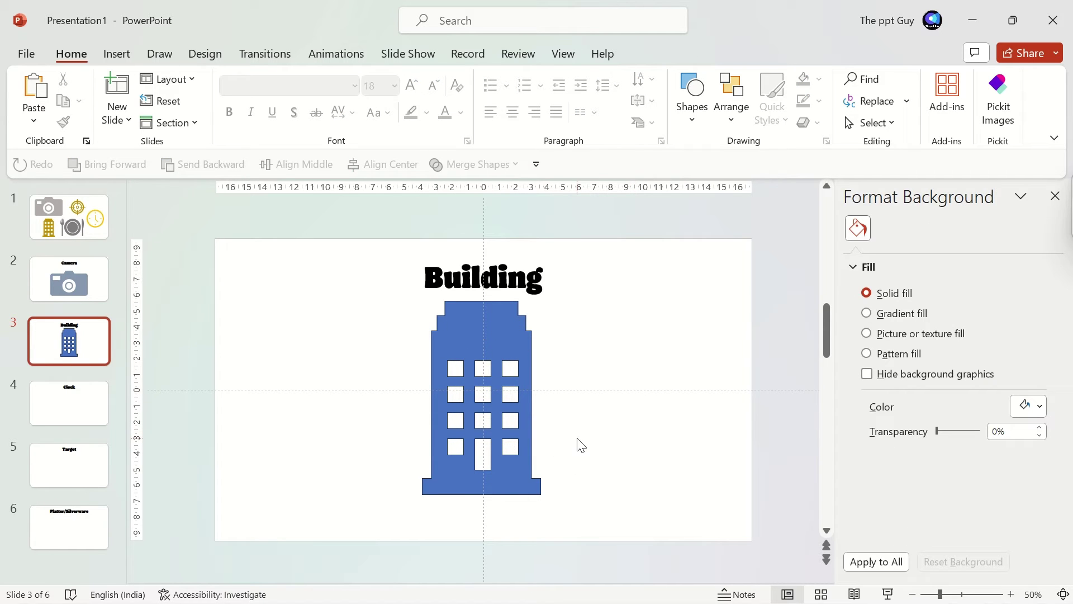
# Ungroup the two outer window columns into individual squares.
pyautogui.click(484, 369)
pyautogui.click(484, 369)
pyautogui.keyDown('shift'); pyautogui.click(512, 376); pyautogui.keyUp('shift')
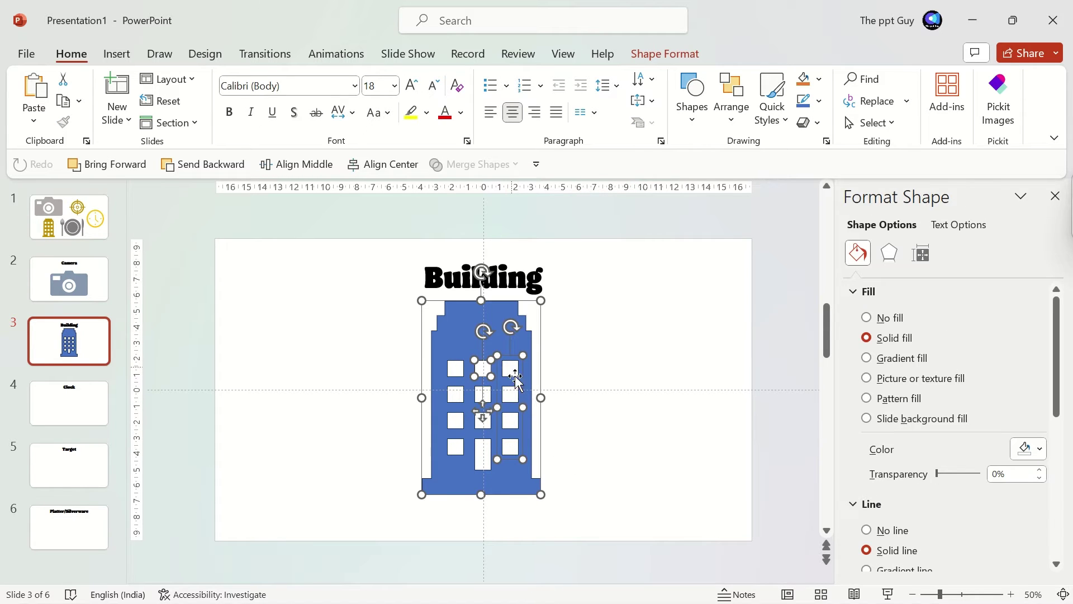
pyautogui.press('Escape')
pyautogui.click(511, 395)
pyautogui.hotkey('ctrl', 'shift', 'g')
pyautogui.click(456, 375)
pyautogui.hotkey('ctrl', 'shift', 'g')
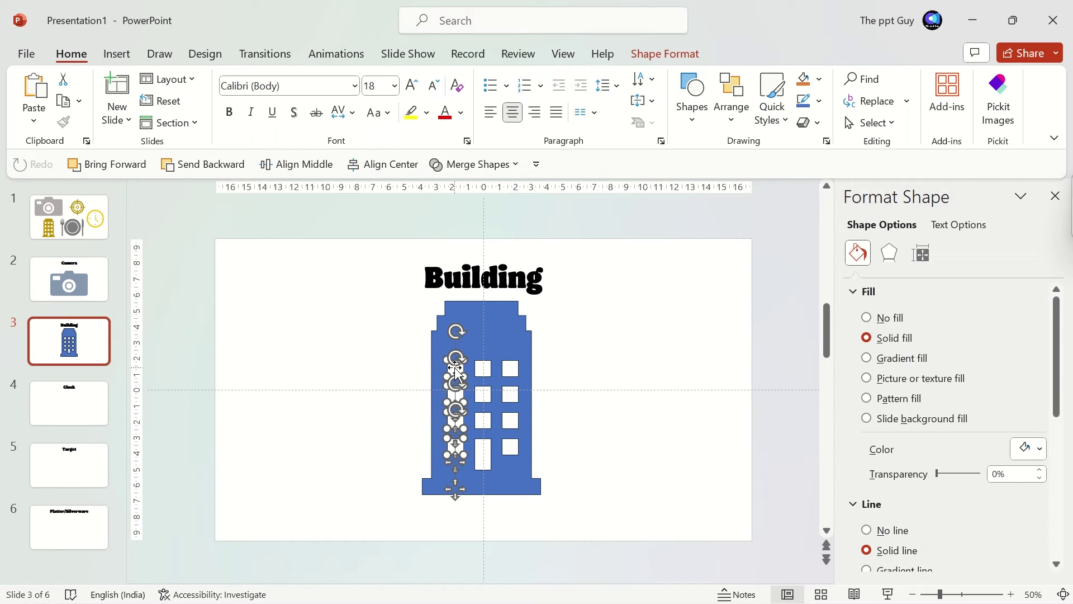
pyautogui.click(597, 378)
# Subtract all the window squares and the door from the building shape to cut them out as openings.
pyautogui.click(495, 373)
pyautogui.click(482, 370)
pyautogui.keyDown('shift'); pyautogui.click(510, 369); pyautogui.keyUp('shift')
pyautogui.click(525, 341)
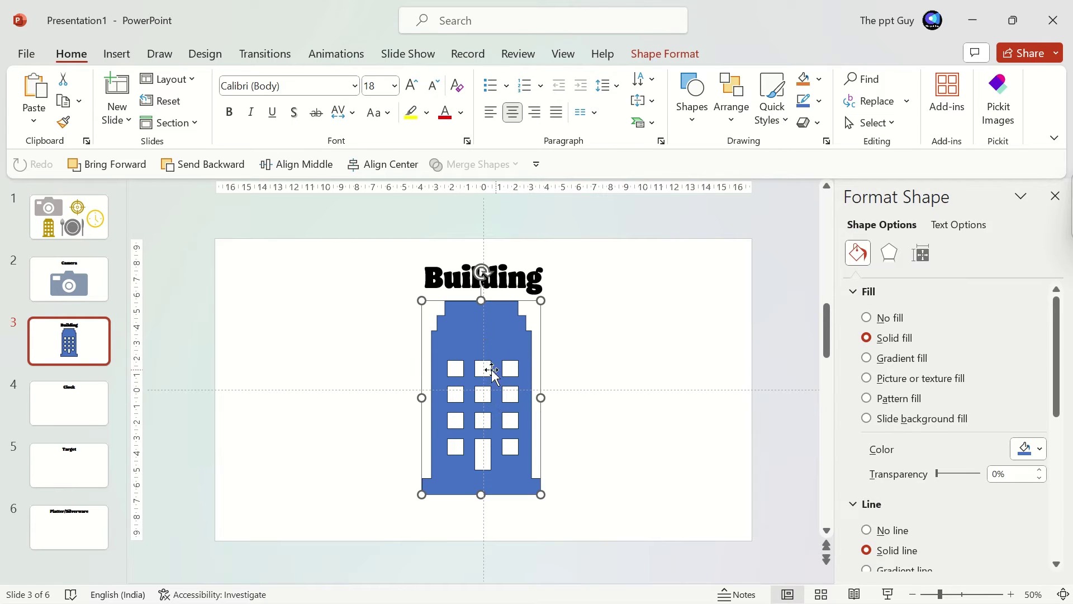
pyautogui.keyDown('shift'); pyautogui.click(457, 369); pyautogui.keyUp('shift')
pyautogui.keyDown('shift'); pyautogui.click(483, 369); pyautogui.keyUp('shift')
pyautogui.keyDown('shift'); pyautogui.click(510, 369); pyautogui.keyUp('shift')
pyautogui.keyDown('shift'); pyautogui.click(509, 394); pyautogui.keyUp('shift')
pyautogui.keyDown('shift'); pyautogui.click(482, 397); pyautogui.keyUp('shift')
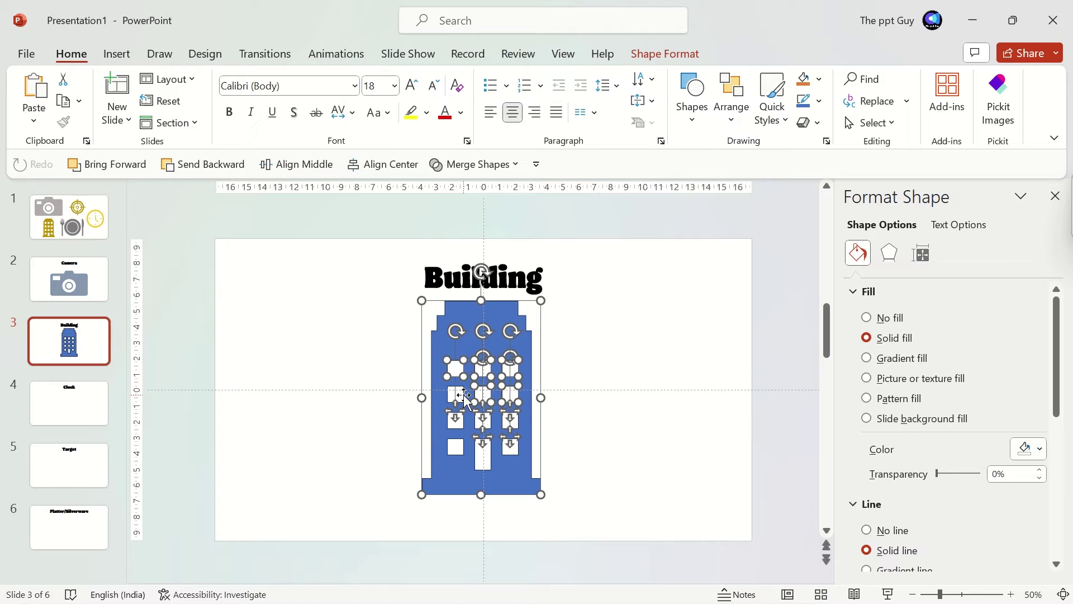
pyautogui.keyDown('shift'); pyautogui.click(457, 396); pyautogui.keyUp('shift')
pyautogui.keyDown('shift'); pyautogui.click(457, 417); pyautogui.keyUp('shift')
pyautogui.keyDown('shift'); pyautogui.click(457, 421); pyautogui.keyUp('shift')
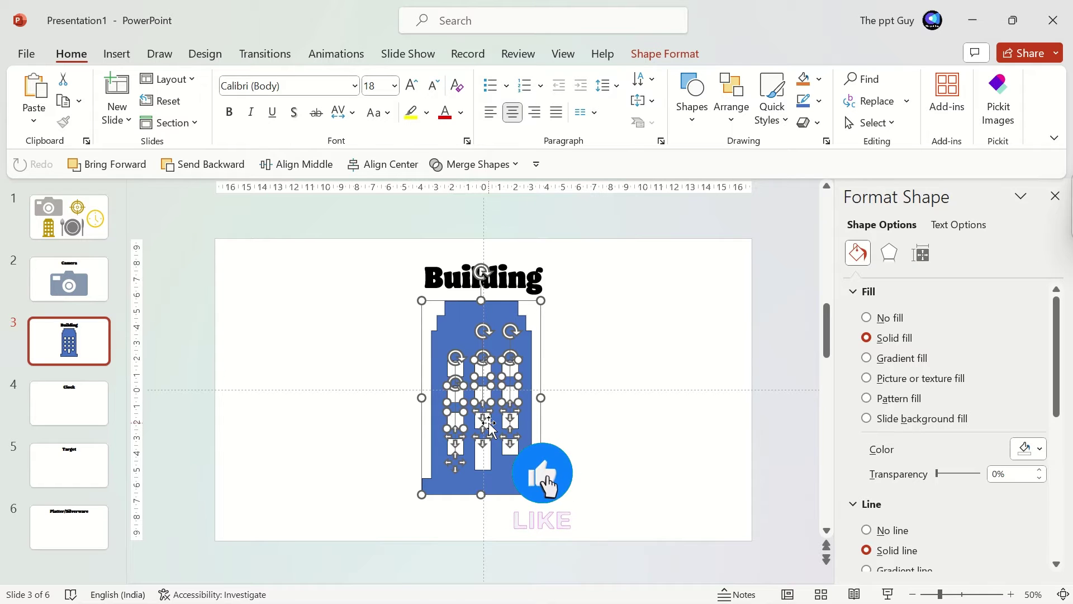
pyautogui.click(501, 336)
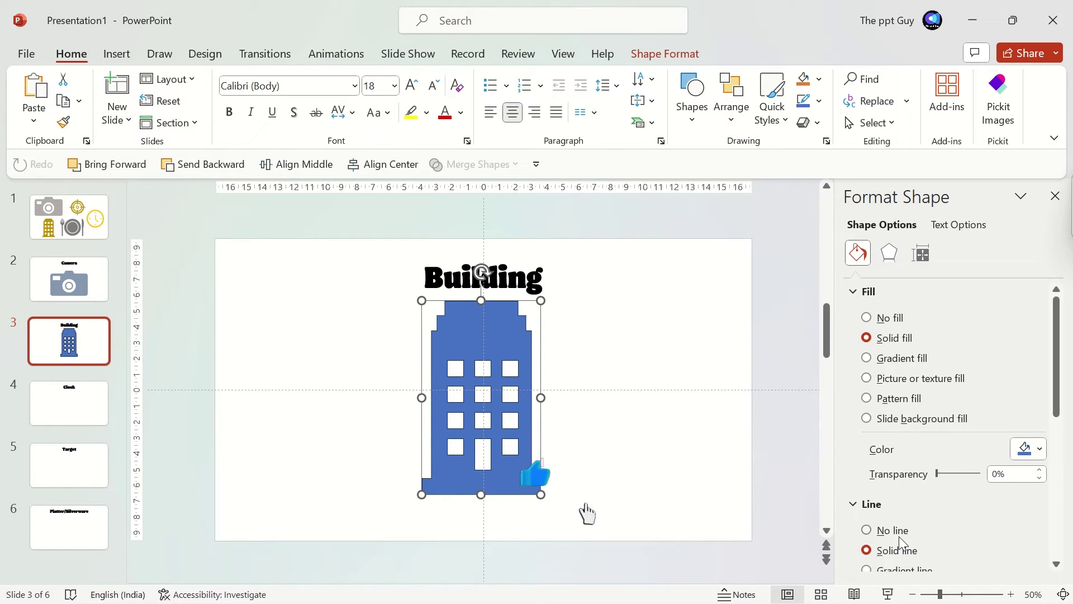
# Remove the building's outline and fill it with dark gray.
pyautogui.click(867, 530)
pyautogui.click(1040, 449)
pyautogui.click(950, 313)
pyautogui.click(659, 364)
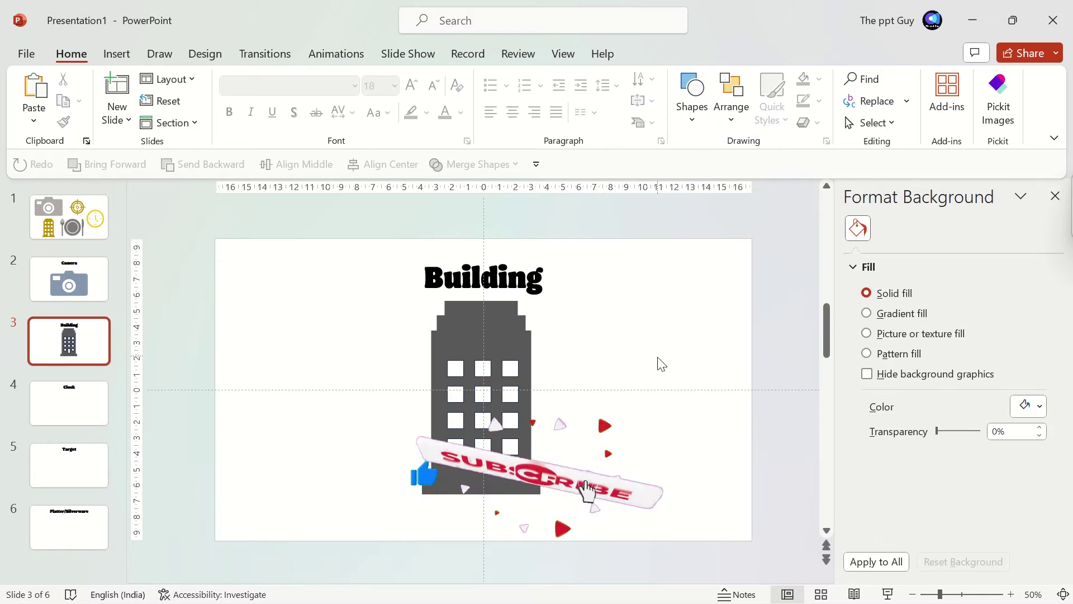
# On the Clock slide, draw a small circle about 0.6 cm across below the title as an hour marker.
pyautogui.click(65, 404)
pyautogui.click(116, 53)
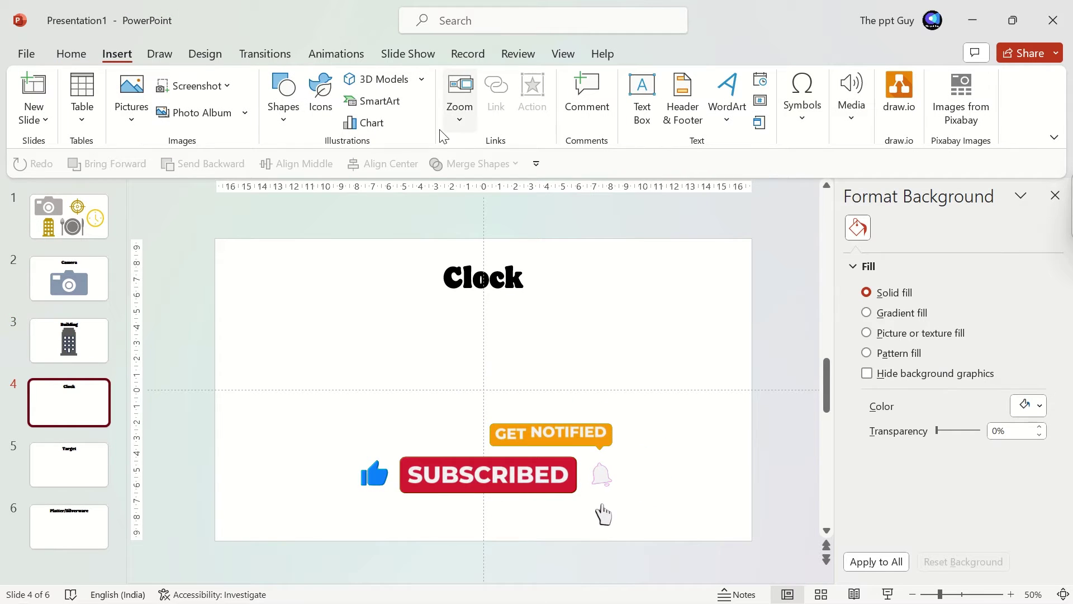
pyautogui.click(283, 95)
pyautogui.click(290, 313)
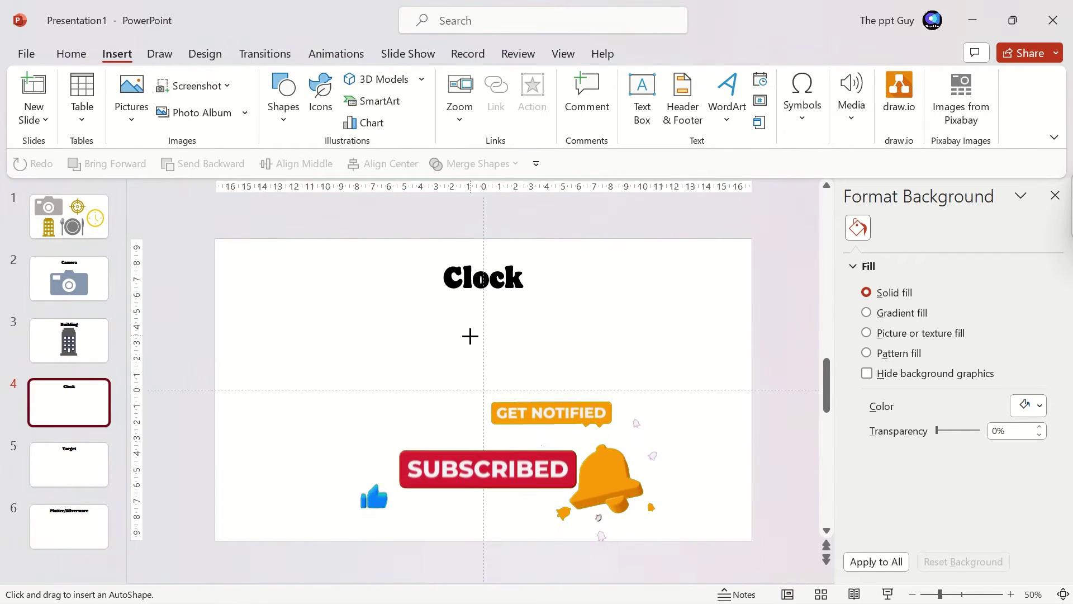
pyautogui.moveTo(470, 336); pyautogui.dragTo(480, 346)
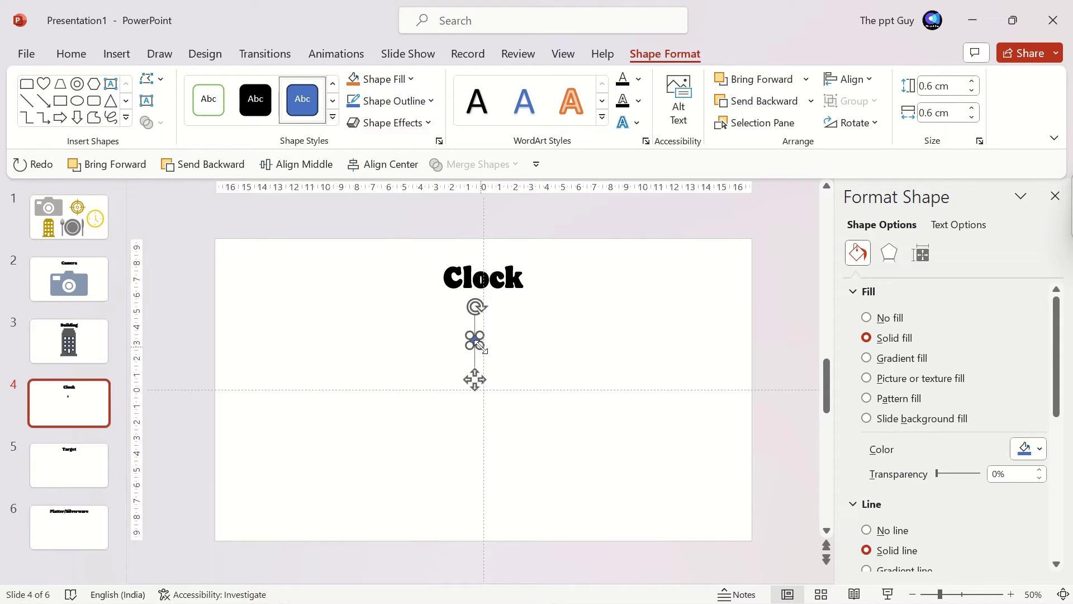
# Duplicate the small circle directly below the first one, align the two by their centers and group them.
pyautogui.hotkey('ctrl', 'v')
pyautogui.moveTo(482, 386); pyautogui.dragTo(451, 345)
pyautogui.click(374, 163)
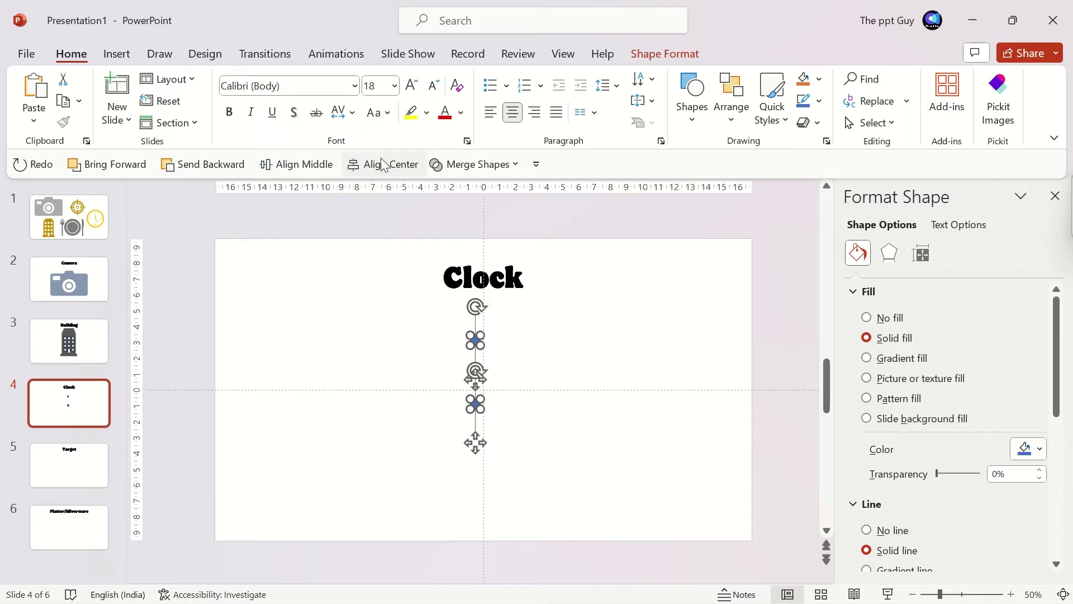
pyautogui.hotkey('ctrl', 'g')
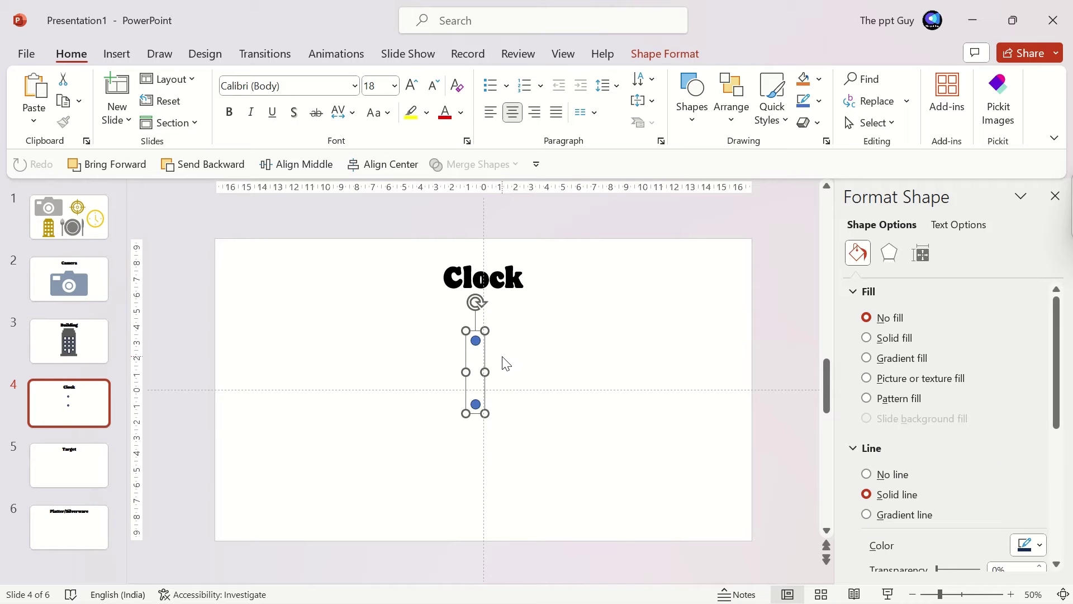
# Duplicate the vertical marker pair, rotate the copy 90 degrees and center-align both pairs into a cross of four dots.
pyautogui.hotkey('ctrl', 'c')
pyautogui.hotkey('ctrl', 'v')
pyautogui.moveTo(486, 309); pyautogui.dragTo(546, 375)
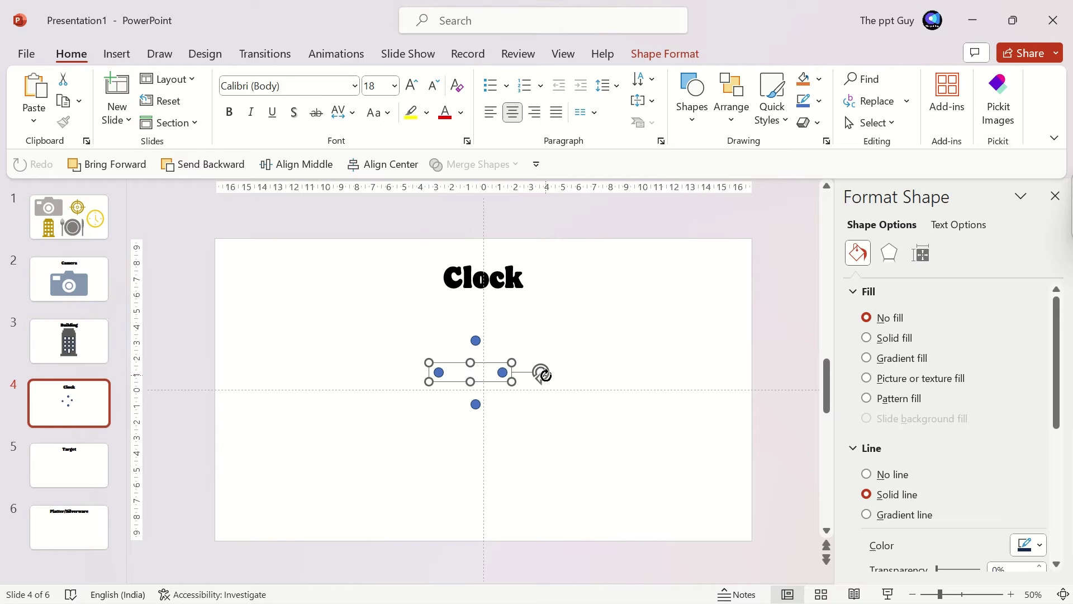
pyautogui.keyDown('shift'); pyautogui.click(482, 349); pyautogui.keyUp('shift')
pyautogui.click(383, 164)
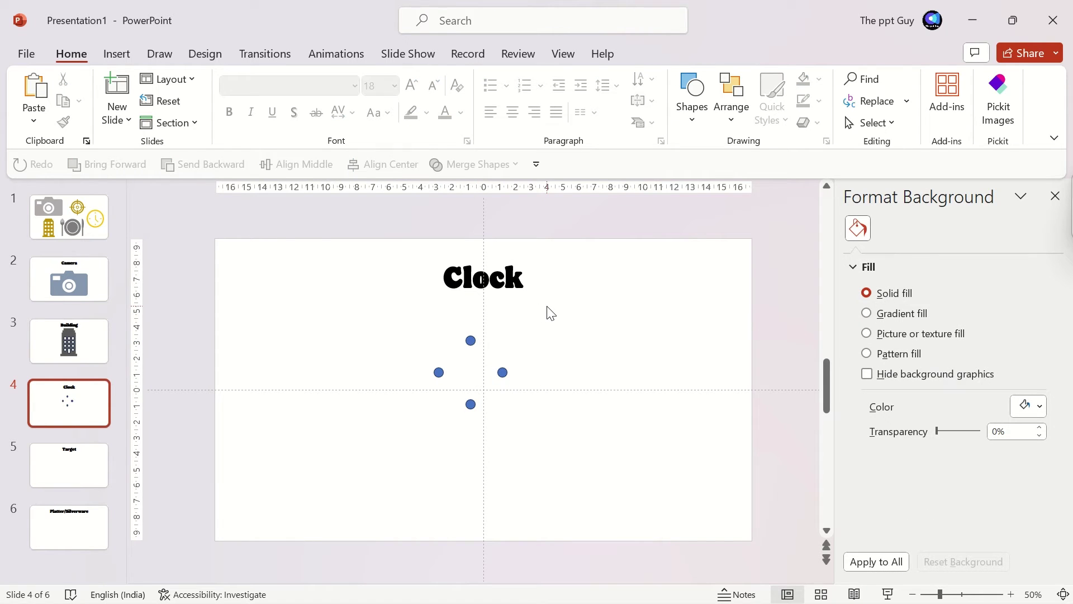
# Draw a thin vertical rectangle about 1.6 cm tall and 0.24 cm wide inside the four dots as a clock hand.
pyautogui.click(117, 53)
pyautogui.click(283, 95)
pyautogui.click(409, 167)
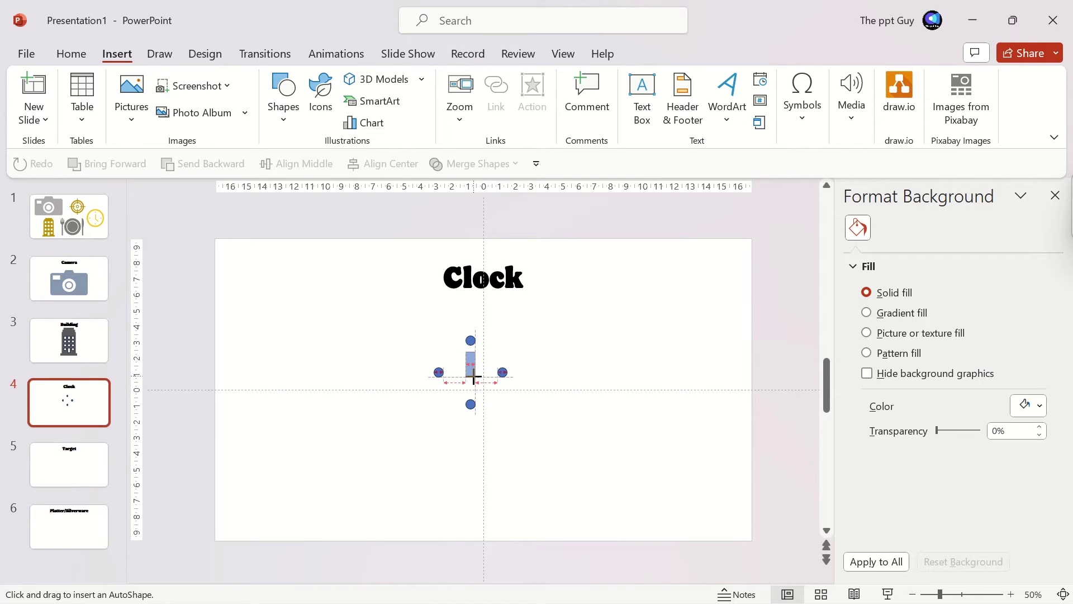
pyautogui.moveTo(472, 378); pyautogui.dragTo(470, 367)
pyautogui.click(551, 358)
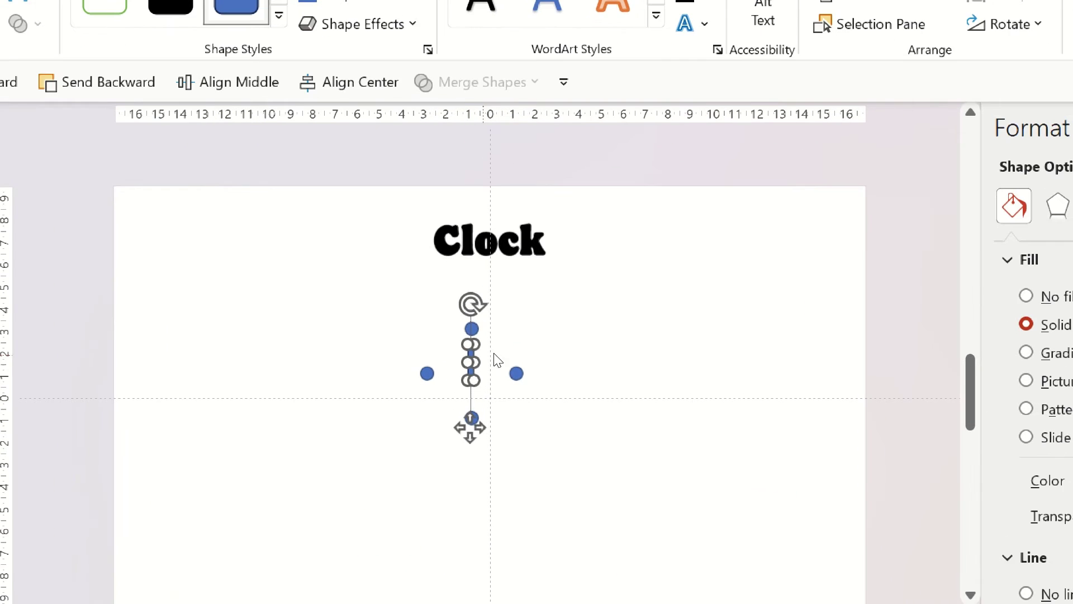
pyautogui.click(492, 363)
pyautogui.click(473, 367)
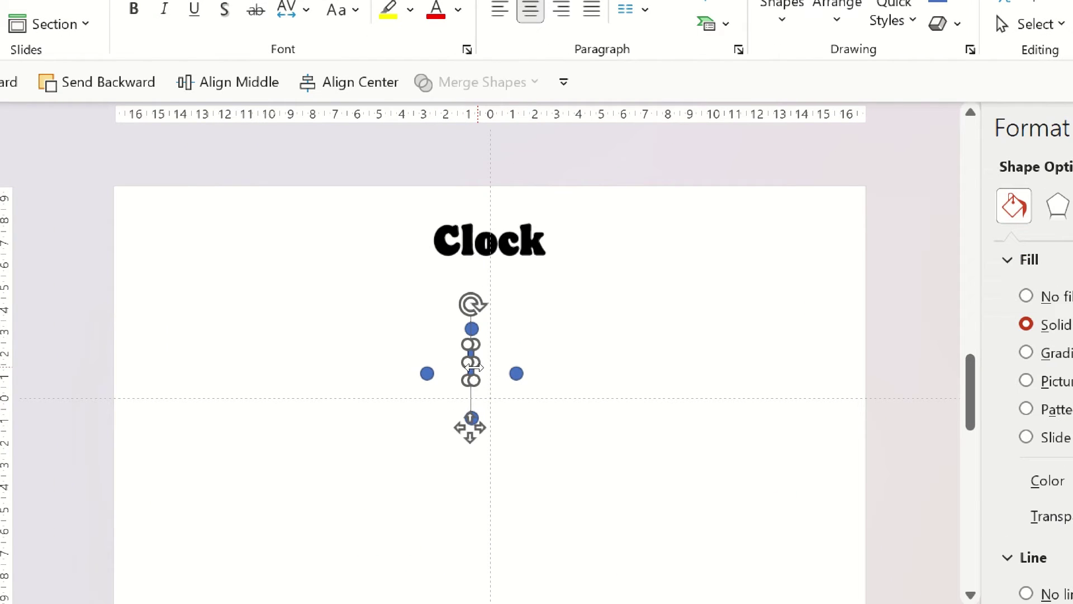
# Duplicate the clock hand, rotate the copy diagonally downward to the right and join it to the first hand's lower end.
pyautogui.hotkey('ctrl', 'v')
pyautogui.moveTo(475, 325); pyautogui.dragTo(442, 328)
pyautogui.moveTo(506, 403); pyautogui.dragTo(506, 419)
pyautogui.click(817, 298)
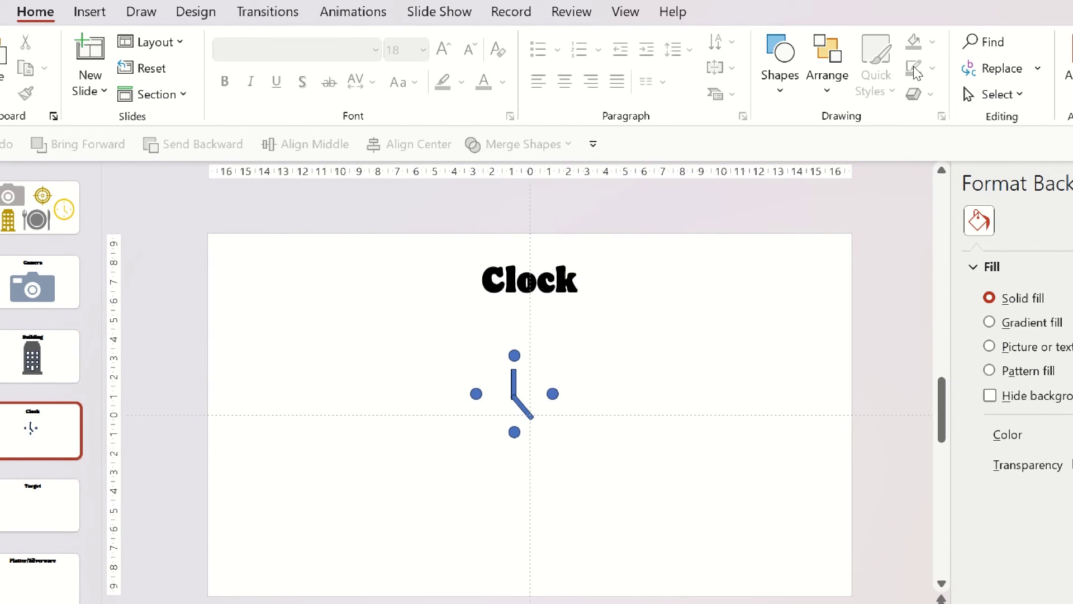
# Shorten the diagonal clock hand by setting its height to 1.1 cm.
pyautogui.click(522, 407)
pyautogui.click(747, 11)
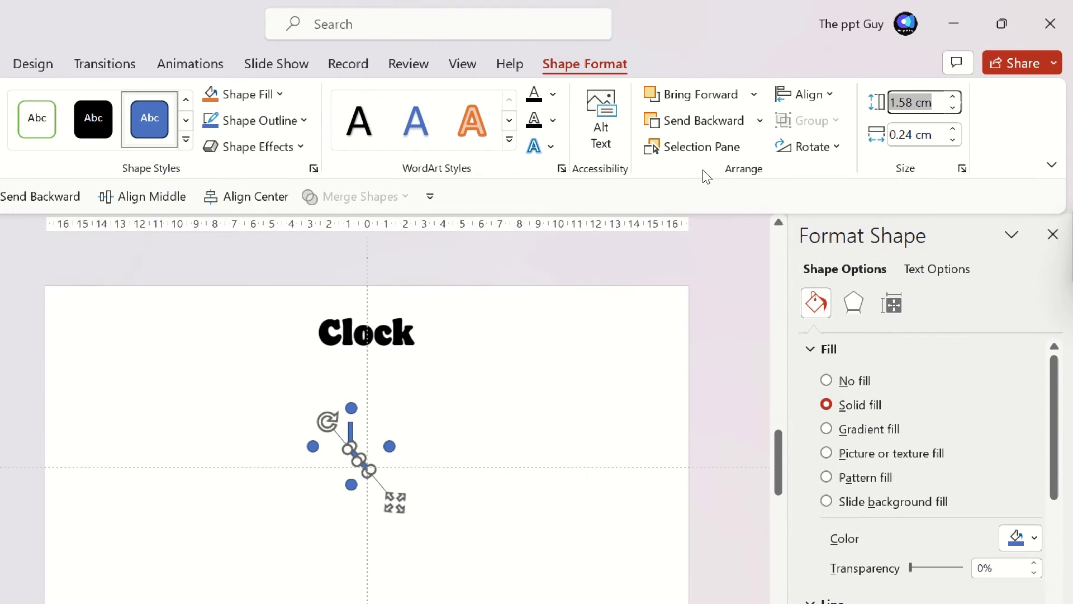
pyautogui.write('1.1')
pyautogui.press('Return')
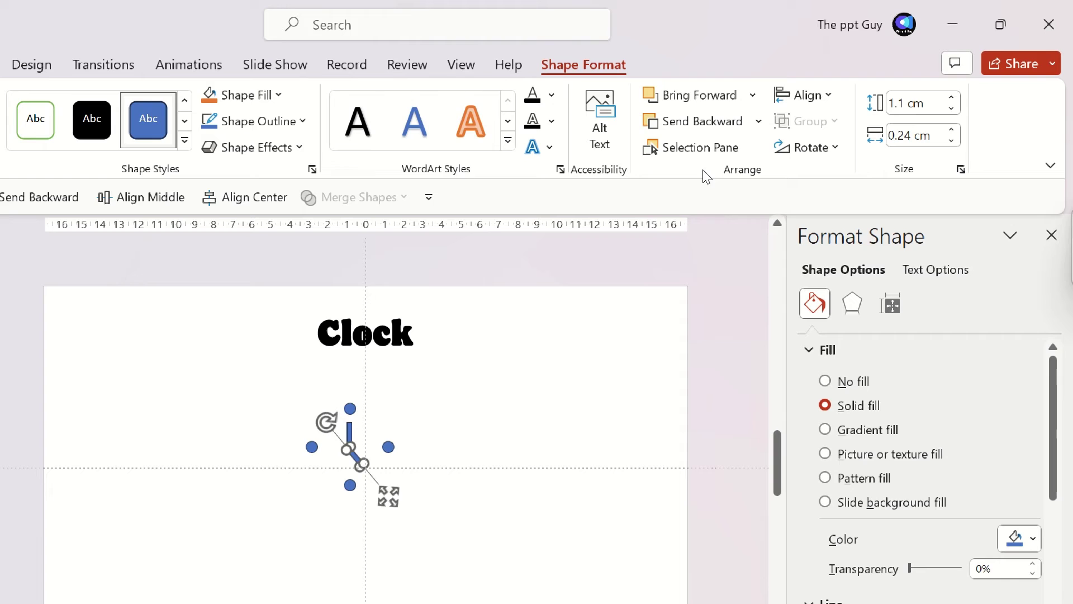
# Merge the two clock hands into a single shape.
pyautogui.click(577, 378)
pyautogui.click(356, 457)
pyautogui.keyDown('shift'); pyautogui.click(349, 434); pyautogui.keyUp('shift')
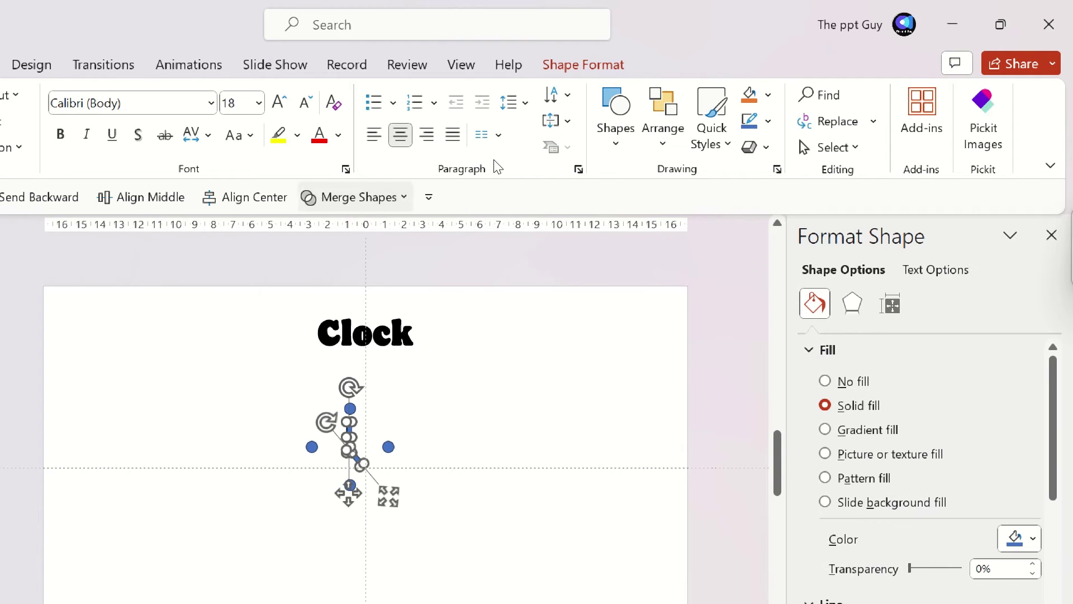
pyautogui.click(355, 196)
pyautogui.click(465, 380)
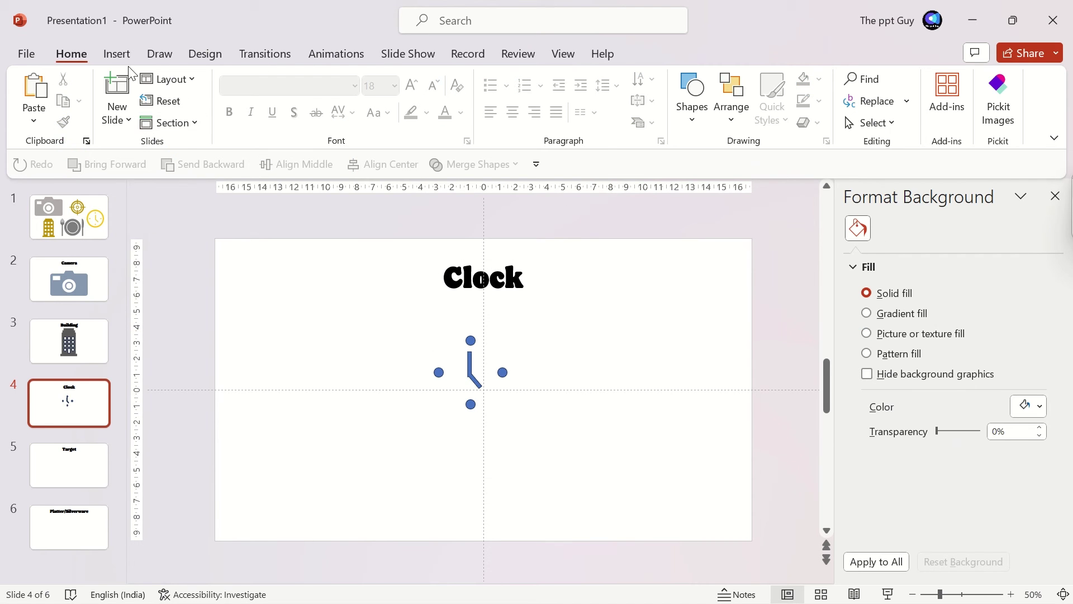
# Draw a donut about 6.77 cm across around the dots, thin its ring and center it on the clock hands.
pyautogui.click(117, 54)
pyautogui.click(284, 101)
pyautogui.click(342, 167)
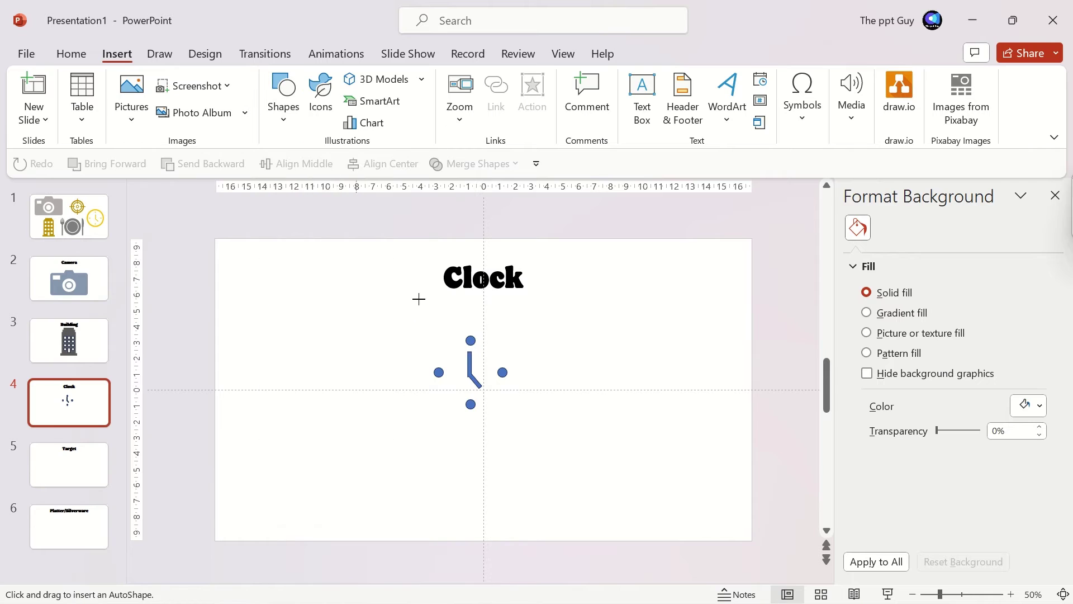
pyautogui.moveTo(420, 318); pyautogui.dragTo(498, 426)
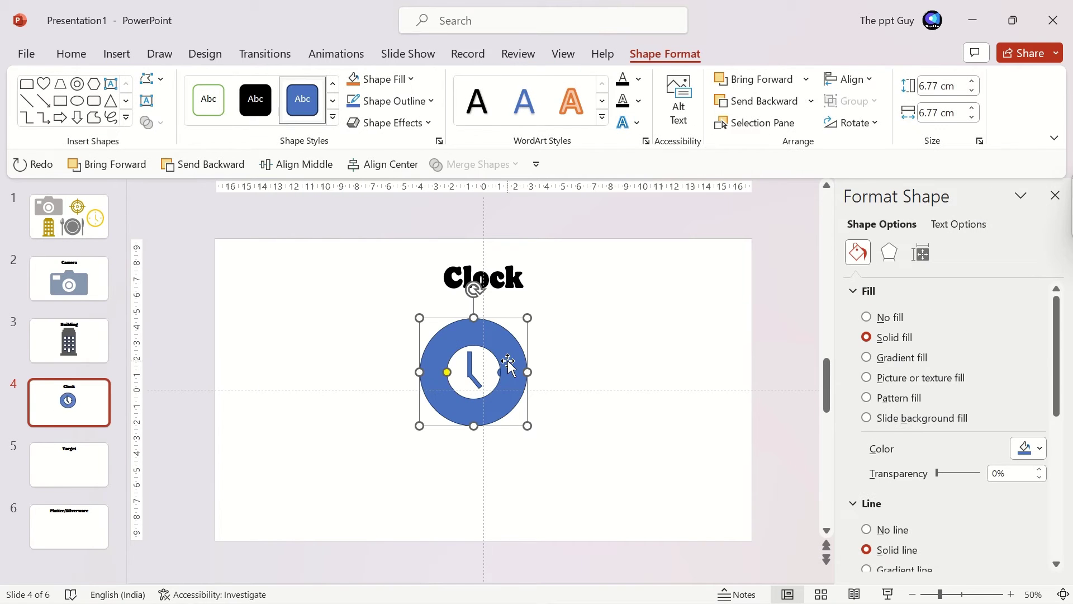
pyautogui.moveTo(428, 372); pyautogui.dragTo(428, 371)
pyautogui.moveTo(522, 371); pyautogui.dragTo(519, 370)
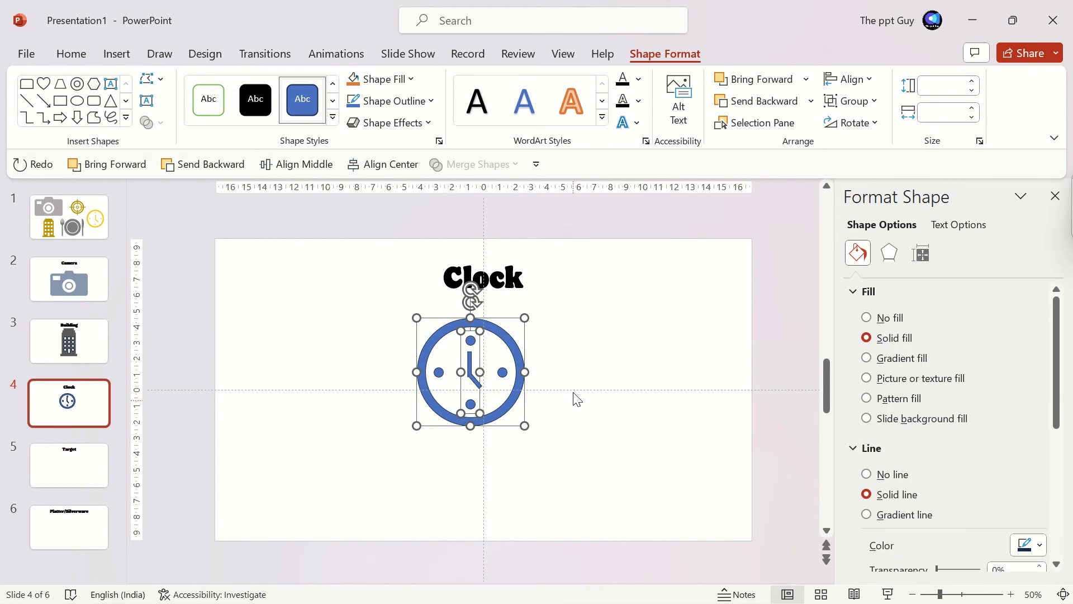
# Ungroup the dot pairs and unite the ring, dots and hands into one clock shape.
pyautogui.click(512, 350)
pyautogui.click(587, 400)
pyautogui.moveTo(576, 455); pyautogui.dragTo(389, 327)
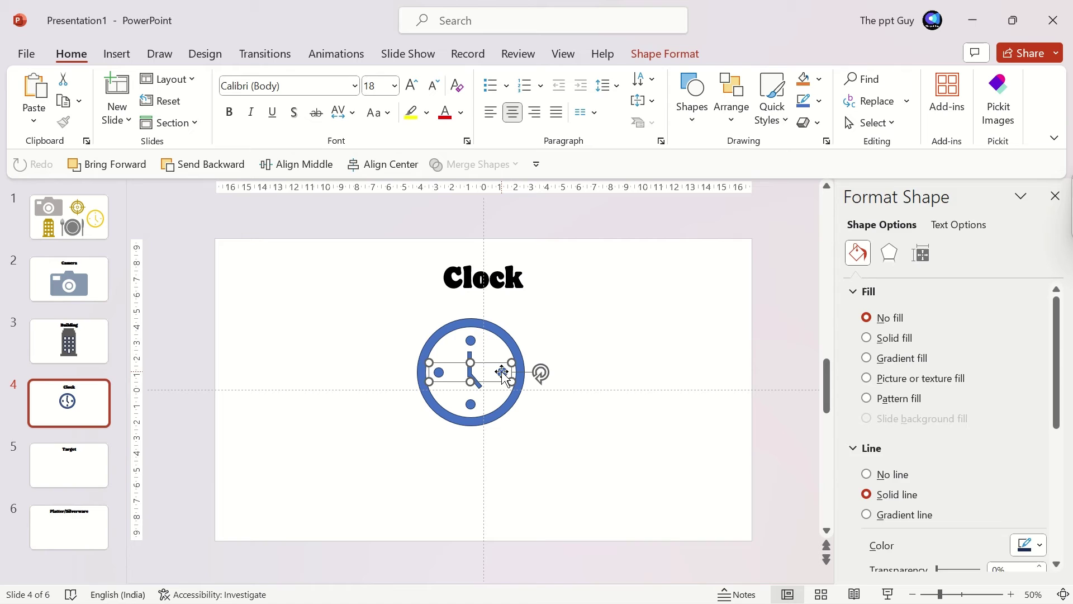
pyautogui.moveTo(532, 462); pyautogui.dragTo(360, 318)
pyautogui.click(475, 164)
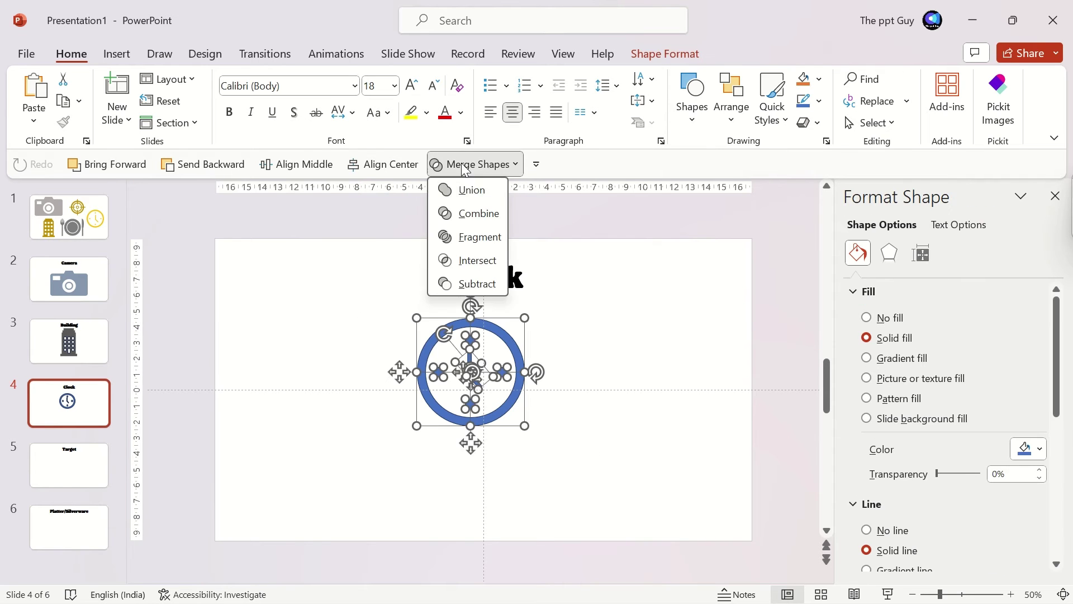
pyautogui.click(473, 187)
# Enlarge the merged clock proportionally and move it to about the middle of the slide.
pyautogui.moveTo(521, 354); pyautogui.dragTo(524, 377)
pyautogui.moveTo(528, 449); pyautogui.dragTo(575, 482)
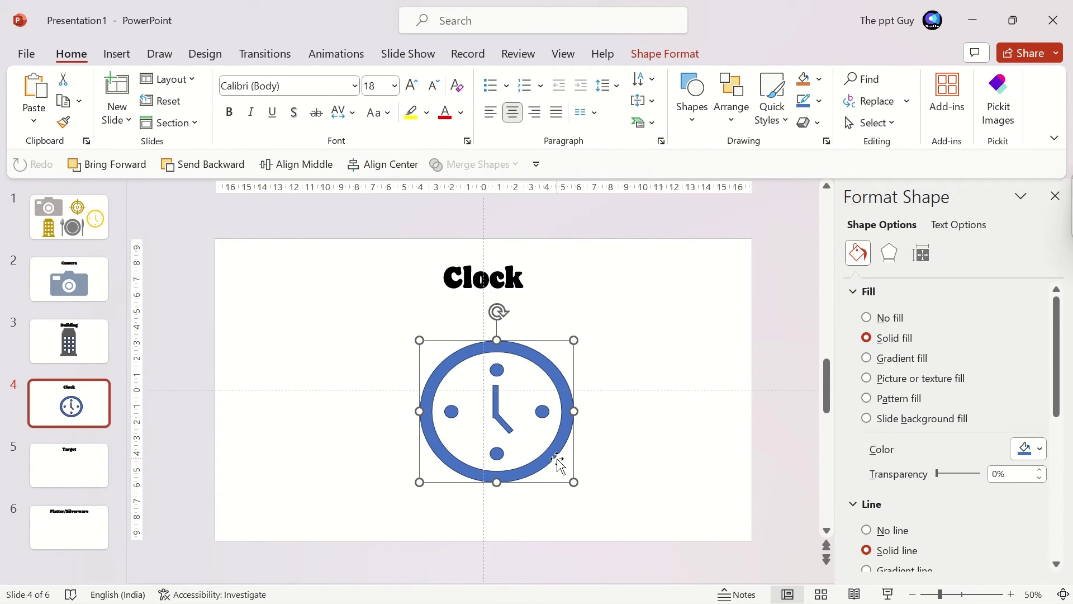
pyautogui.hotkey('ctrl', 'z')
pyautogui.keyDown('shift'); pyautogui.moveTo(530, 449); pyautogui.dragTo(562, 484); pyautogui.keyUp('shift')
pyautogui.moveTo(553, 437); pyautogui.dragTo(541, 426)
# Remove the clock's outline and fill it with dark green.
pyautogui.click(885, 530)
pyautogui.click(1031, 449)
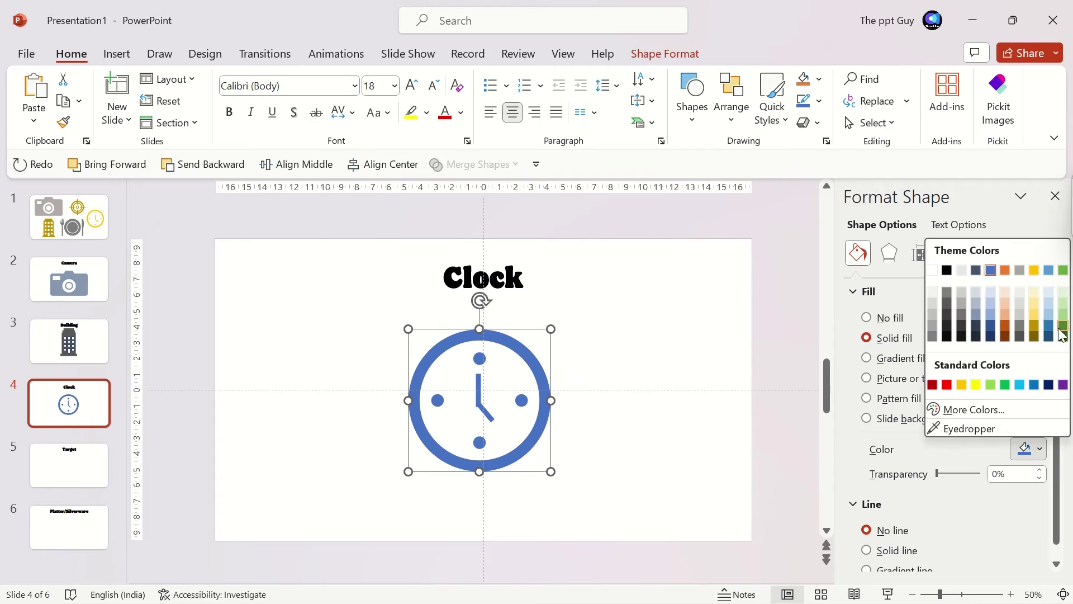
pyautogui.click(1059, 327)
pyautogui.click(643, 344)
# On the Target slide, draw a donut about 11.57 cm across below the title and thin its ring.
pyautogui.click(79, 463)
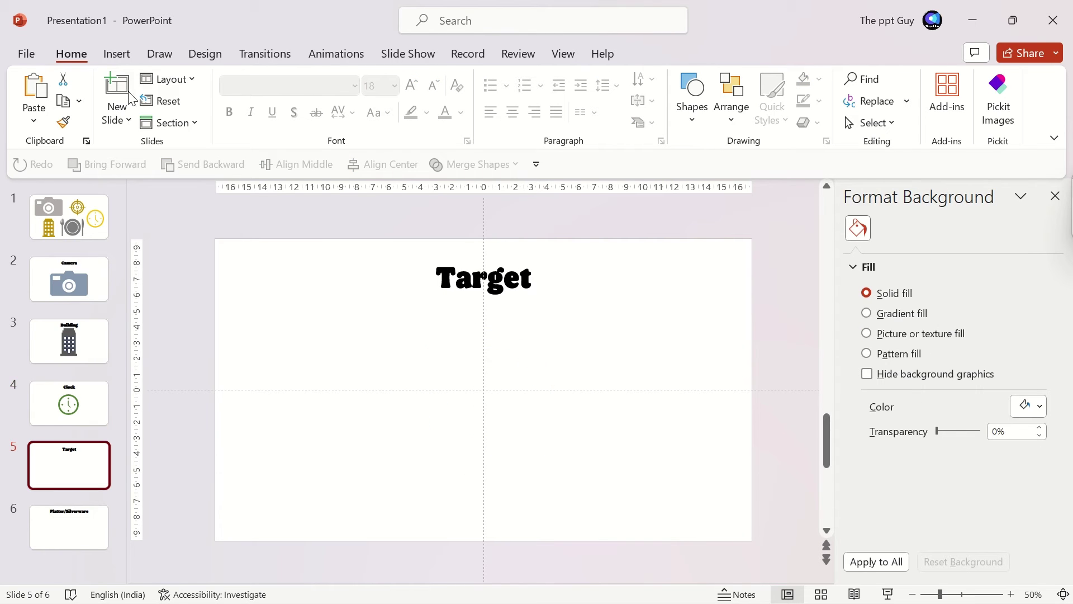
pyautogui.click(117, 53)
pyautogui.click(285, 106)
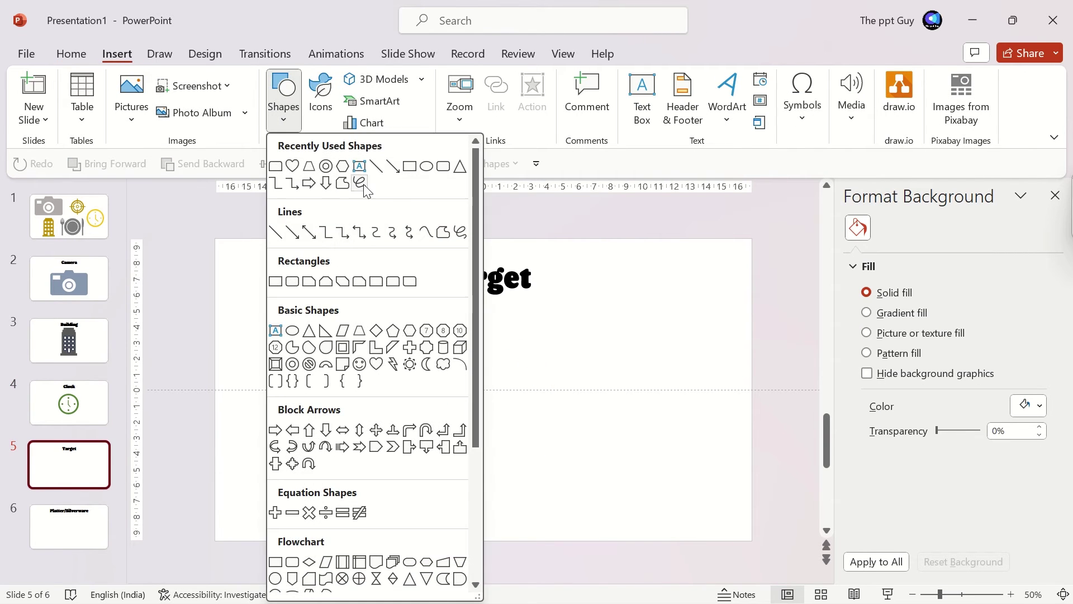
pyautogui.click(325, 173)
pyautogui.moveTo(416, 335); pyautogui.dragTo(594, 509)
pyautogui.moveTo(434, 418); pyautogui.dragTo(424, 419)
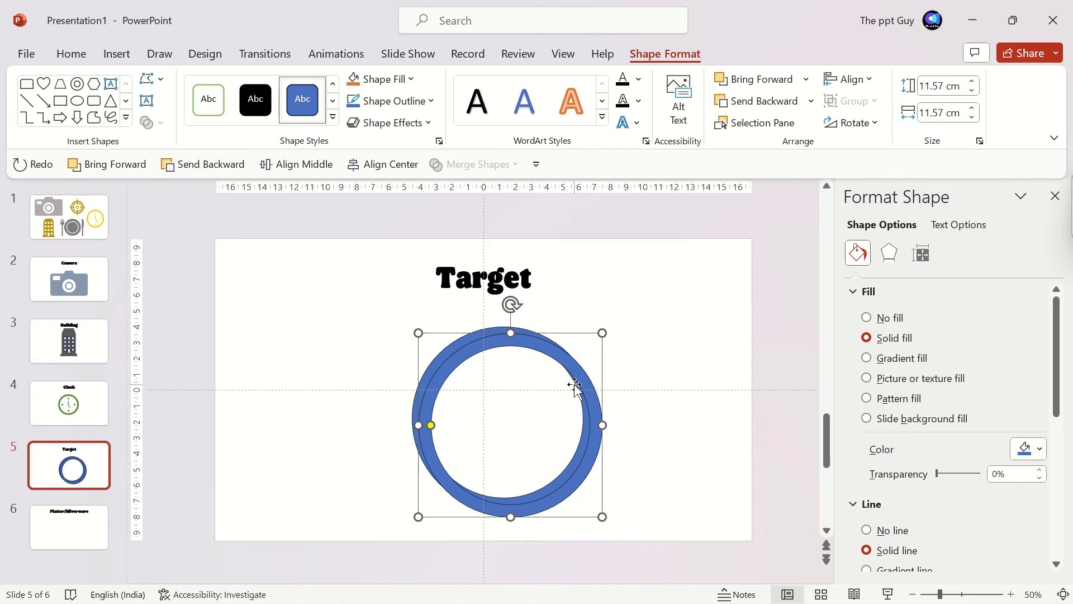
# Copy the ring into two smaller concentric rings inside it, the innermost about 2.41 cm across.
pyautogui.moveTo(575, 383); pyautogui.dragTo(509, 415)
pyautogui.hotkey('ctrl', 'z')
pyautogui.click(611, 514)
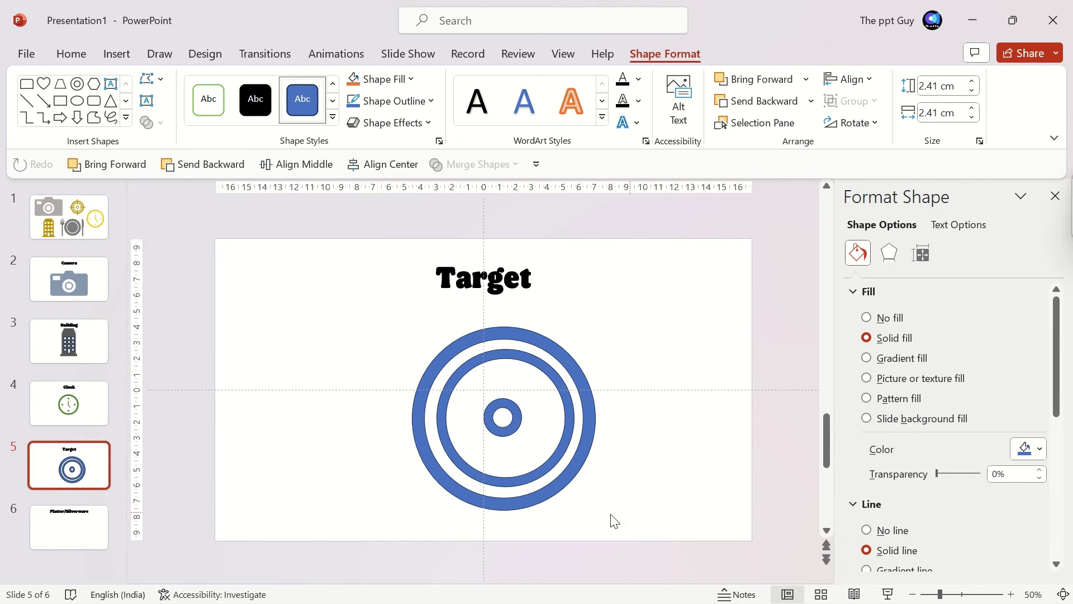
# Align all three target rings by center and by middle.
pyautogui.moveTo(615, 521); pyautogui.dragTo(405, 319)
pyautogui.click(380, 164)
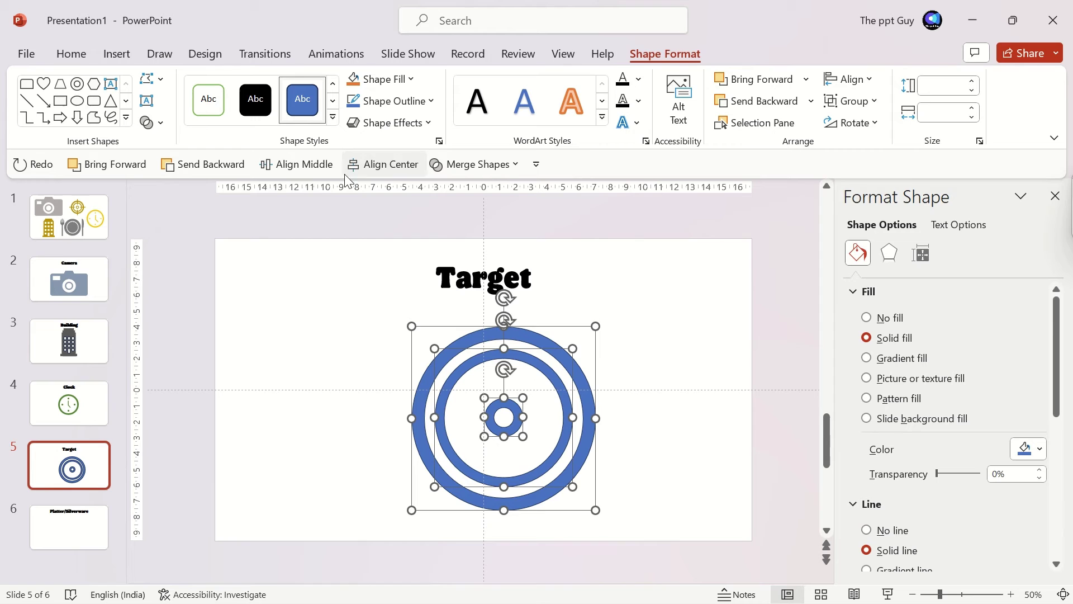
pyautogui.click(297, 165)
pyautogui.click(681, 366)
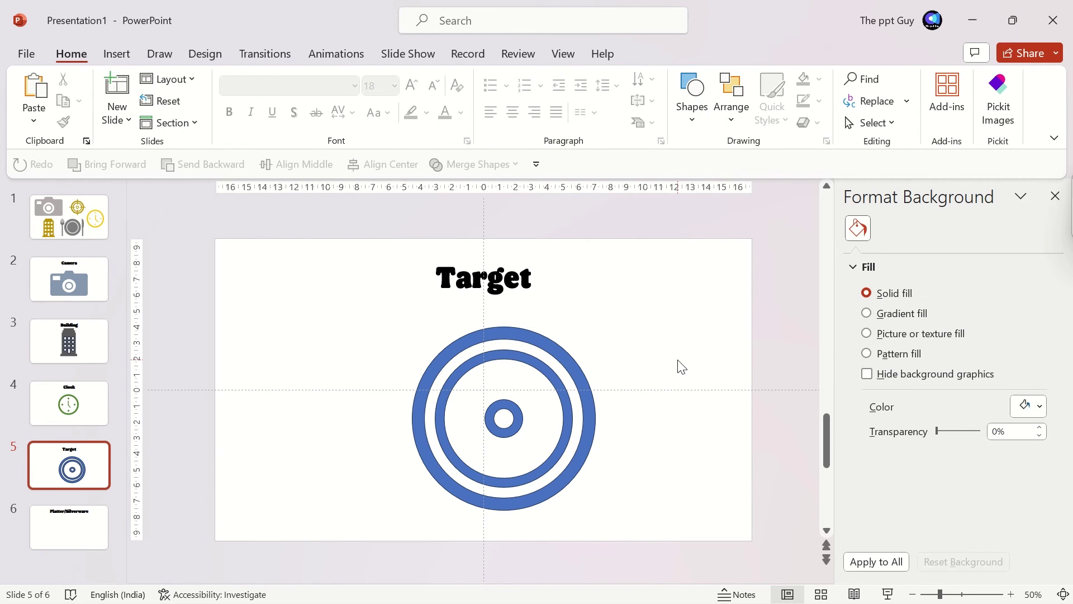
# Draw a narrow vertical rectangle crossing the upper part of the two outer target rings.
pyautogui.click(117, 53)
pyautogui.click(284, 95)
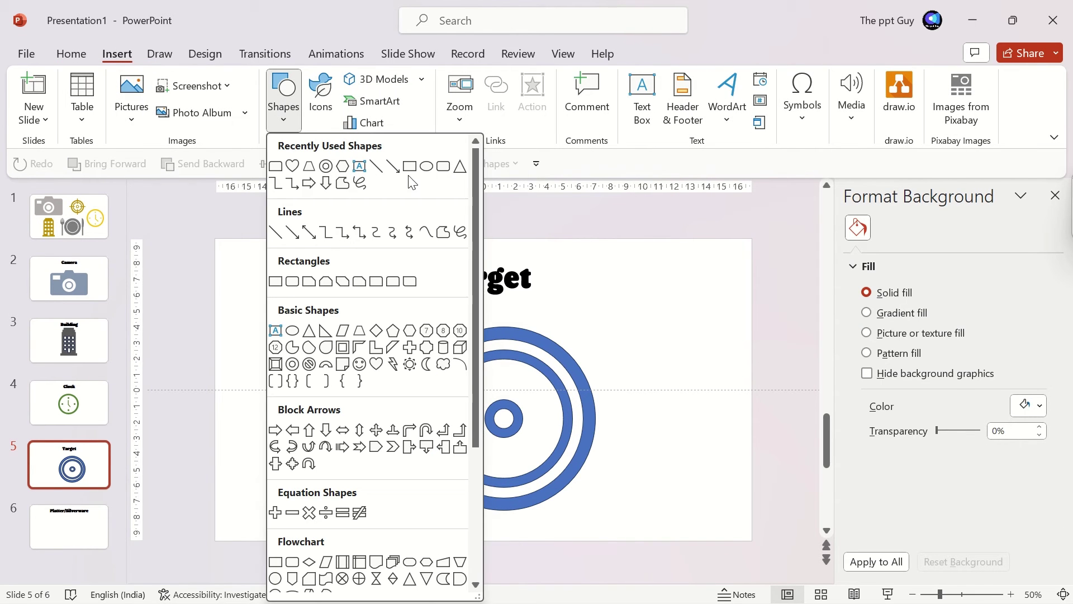
pyautogui.click(410, 168)
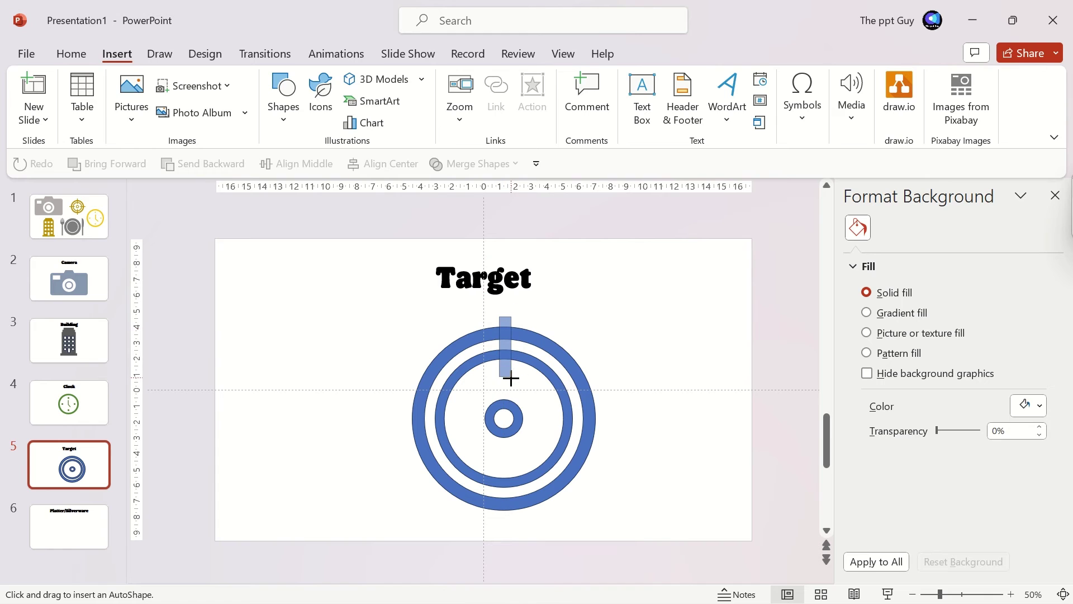
pyautogui.moveTo(514, 385); pyautogui.dragTo(514, 385)
# Duplicate the vertical bar and place the copy across the lower part of the two outer rings.
pyautogui.moveTo(508, 370)
pyautogui.mouseDown()
pyautogui.moveTo(508, 361)
pyautogui.moveTo(508, 506)
pyautogui.mouseUp()
pyautogui.press('Escape')
pyautogui.click(503, 343)
pyautogui.hotkey('ctrl', 'c')
pyautogui.hotkey('ctrl', 'v')
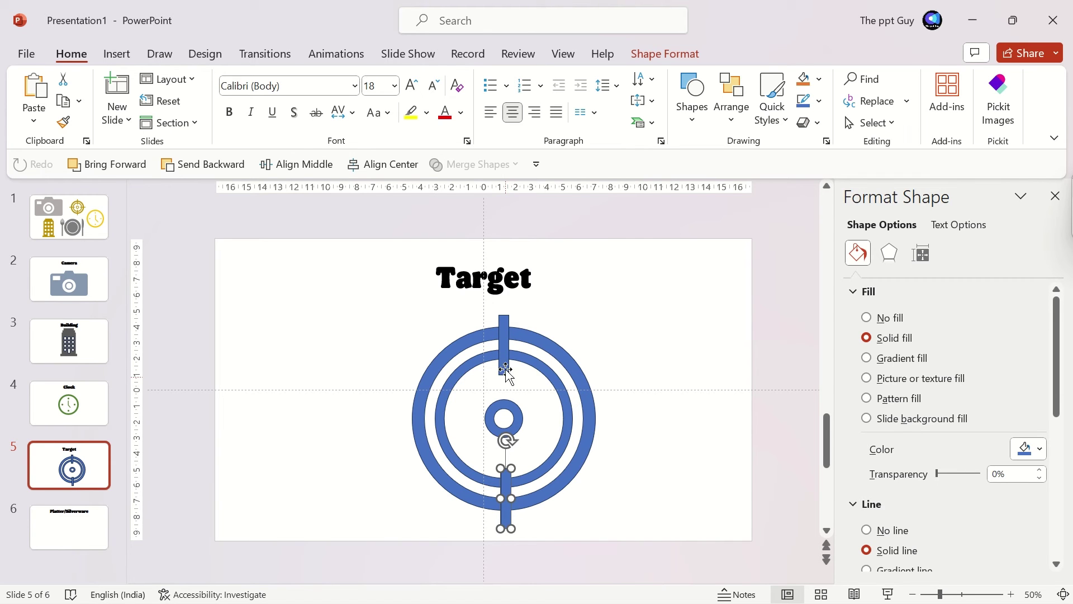
# Align both vertical bars and all three rings along their horizontal center.
pyautogui.click(640, 525)
pyautogui.moveTo(648, 531); pyautogui.dragTo(388, 292)
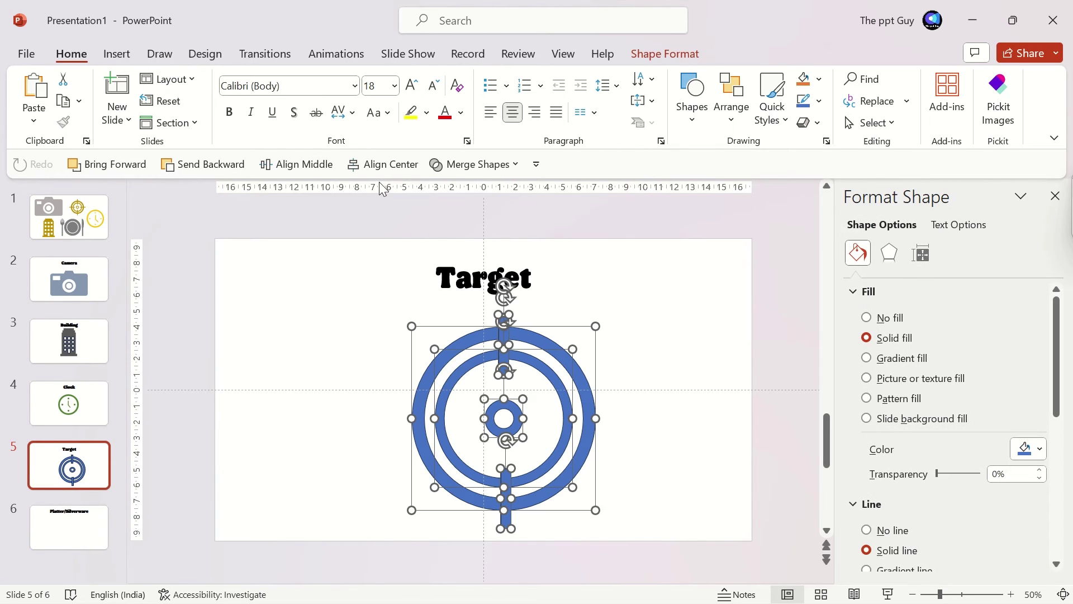
pyautogui.click(391, 165)
pyautogui.click(655, 350)
# Duplicate both vertical bars together and move the copies off to the right side of the target.
pyautogui.click(508, 355)
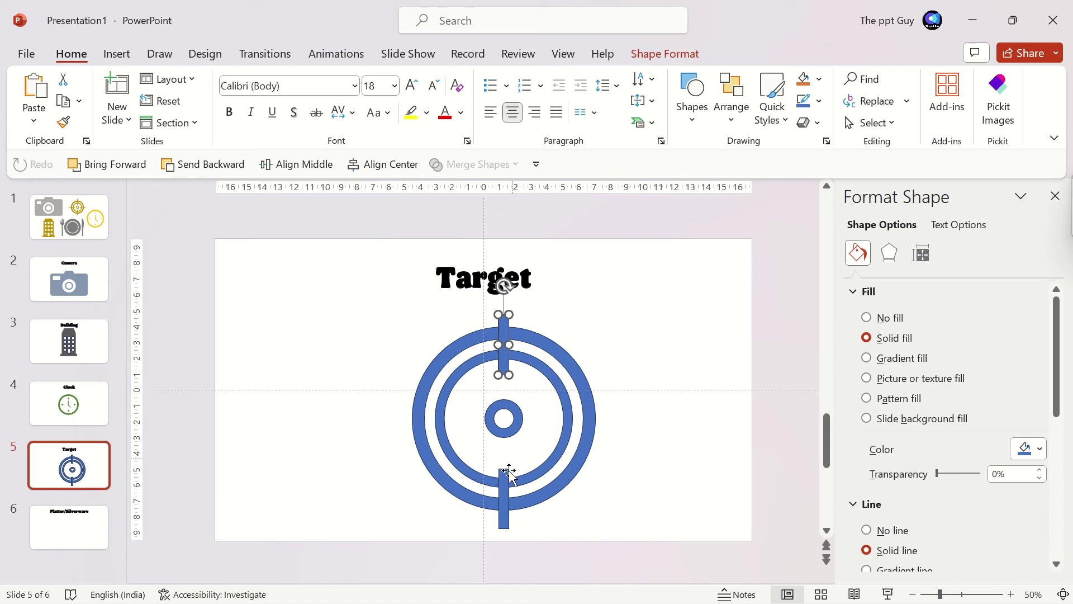
pyautogui.keyDown('shift'); pyautogui.click(506, 489); pyautogui.keyUp('shift')
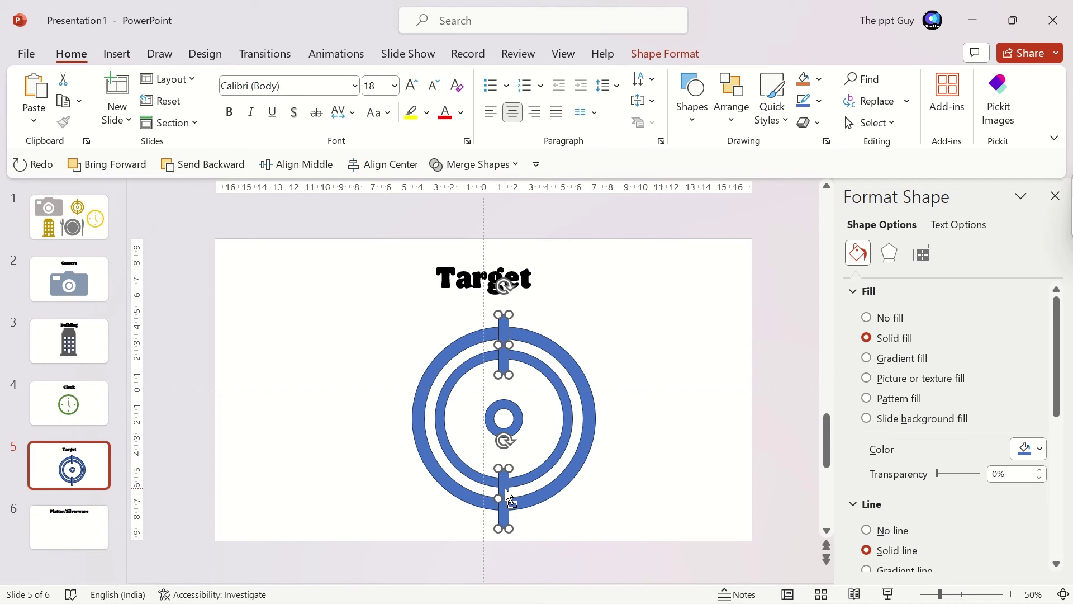
pyautogui.hotkey('ctrl', 'c')
pyautogui.hotkey('ctrl', 'v')
pyautogui.moveTo(514, 369); pyautogui.dragTo(594, 388)
pyautogui.click(622, 418)
# Rotate the two copied bars to horizontal and place them across the left and right sides of the two outer rings.
pyautogui.click(583, 527)
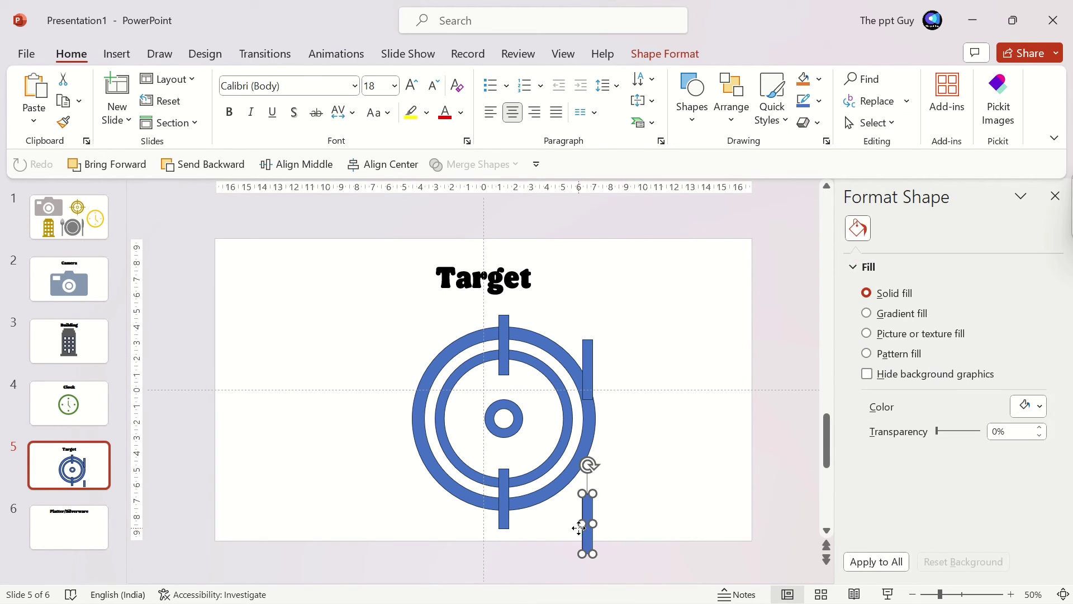
pyautogui.moveTo(593, 460); pyautogui.dragTo(443, 424)
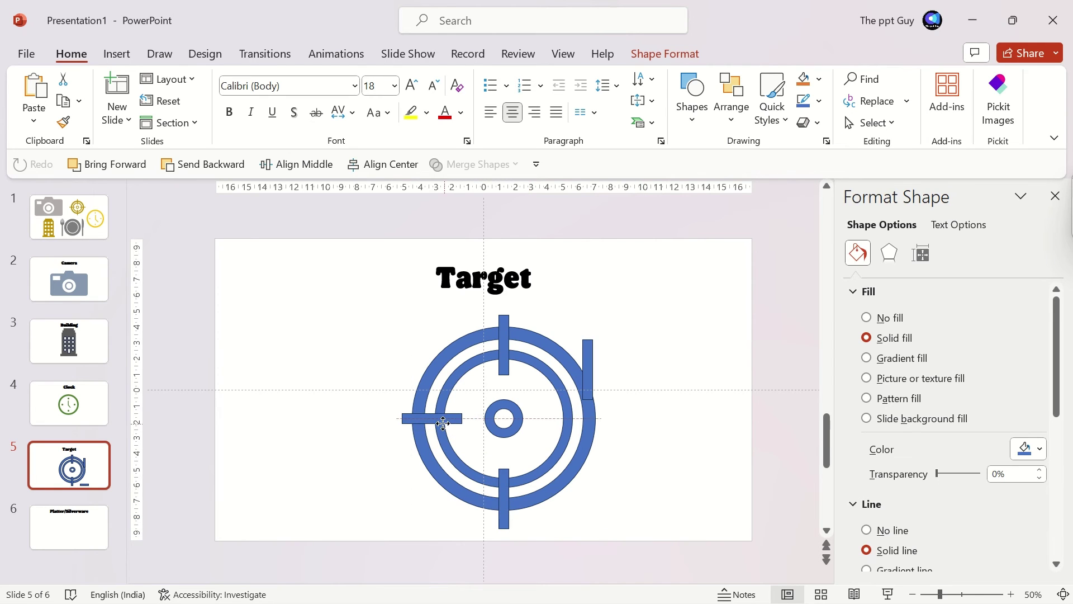
pyautogui.click(588, 358)
pyautogui.moveTo(588, 307); pyautogui.dragTo(599, 417)
pyautogui.click(661, 450)
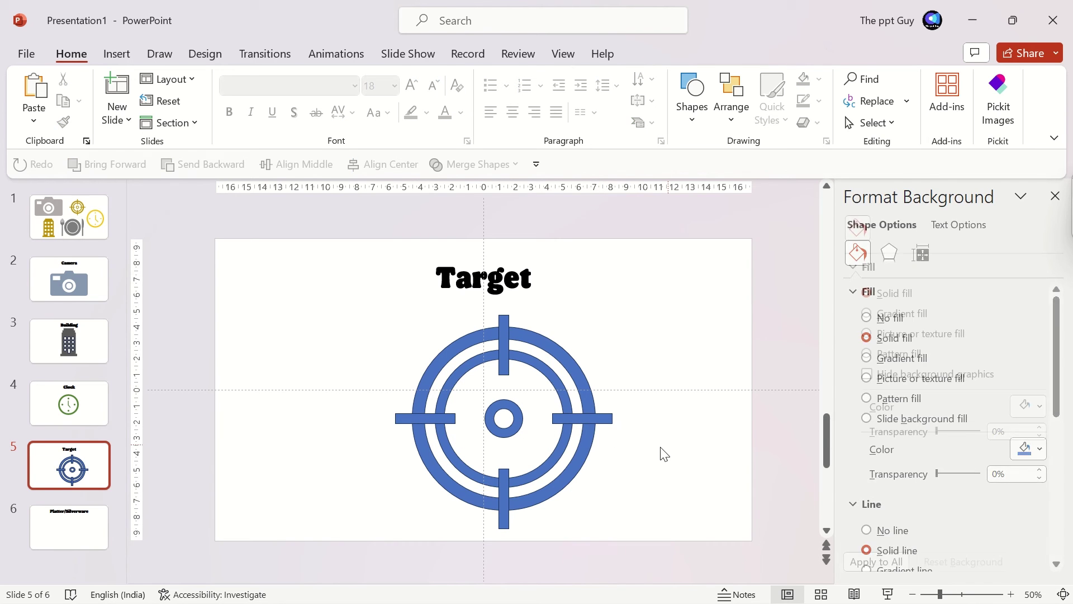
# Align the two horizontal bars and the two outer rings by middle.
pyautogui.click(452, 384)
pyautogui.keyDown('shift'); pyautogui.click(423, 375); pyautogui.keyUp('shift')
pyautogui.keyDown('shift'); pyautogui.click(406, 418); pyautogui.keyUp('shift')
pyautogui.keyDown('shift'); pyautogui.click(609, 419); pyautogui.keyUp('shift')
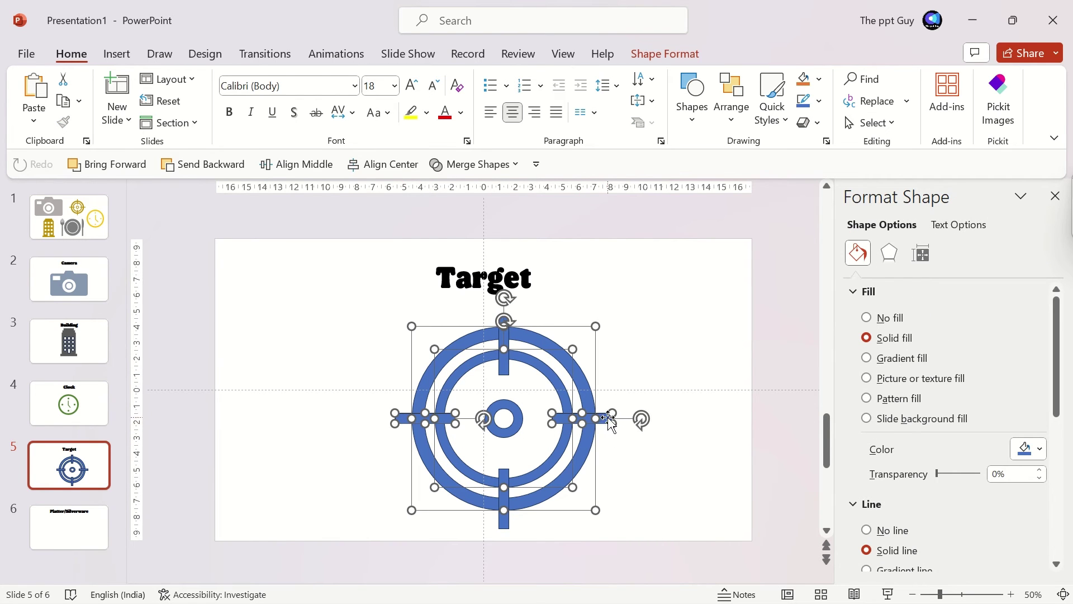
pyautogui.click(313, 170)
pyautogui.click(706, 503)
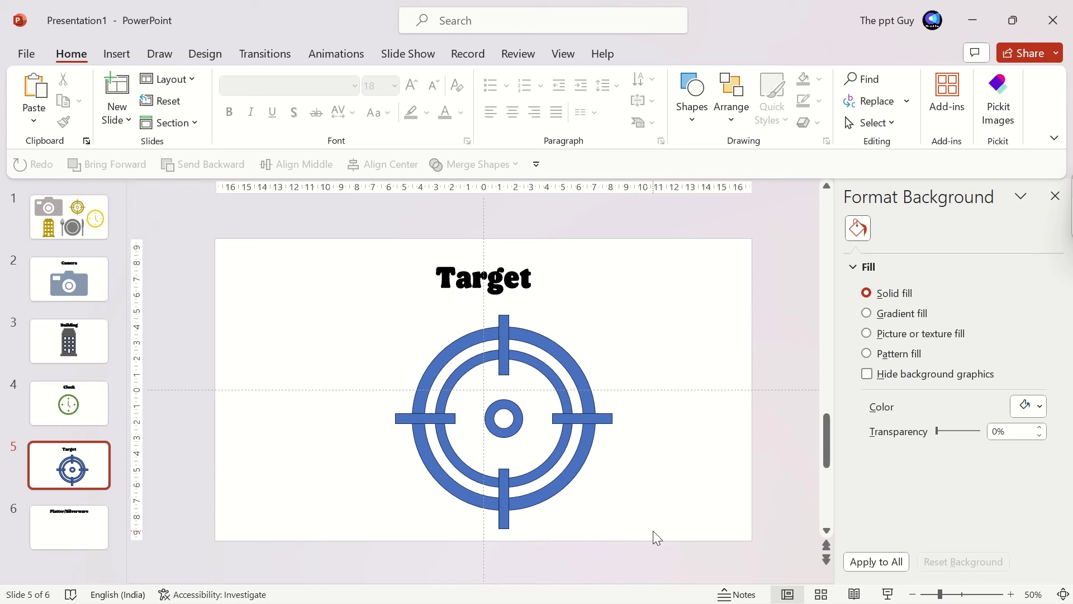
# Merge all target rings and bars into a single shape with Union.
pyautogui.moveTo(659, 530); pyautogui.dragTo(334, 299)
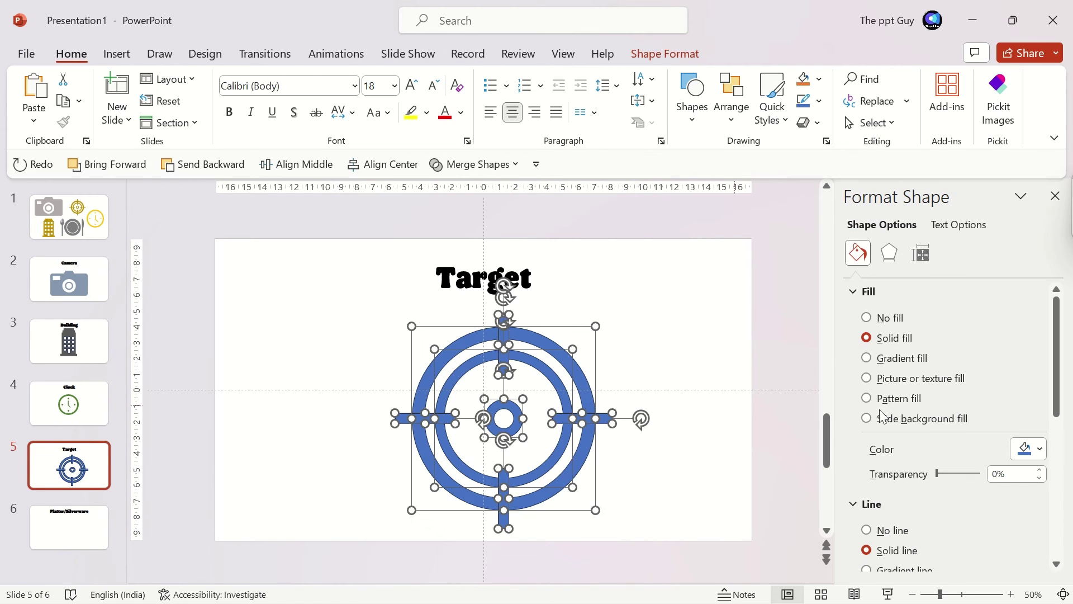
pyautogui.click(476, 164)
pyautogui.click(477, 189)
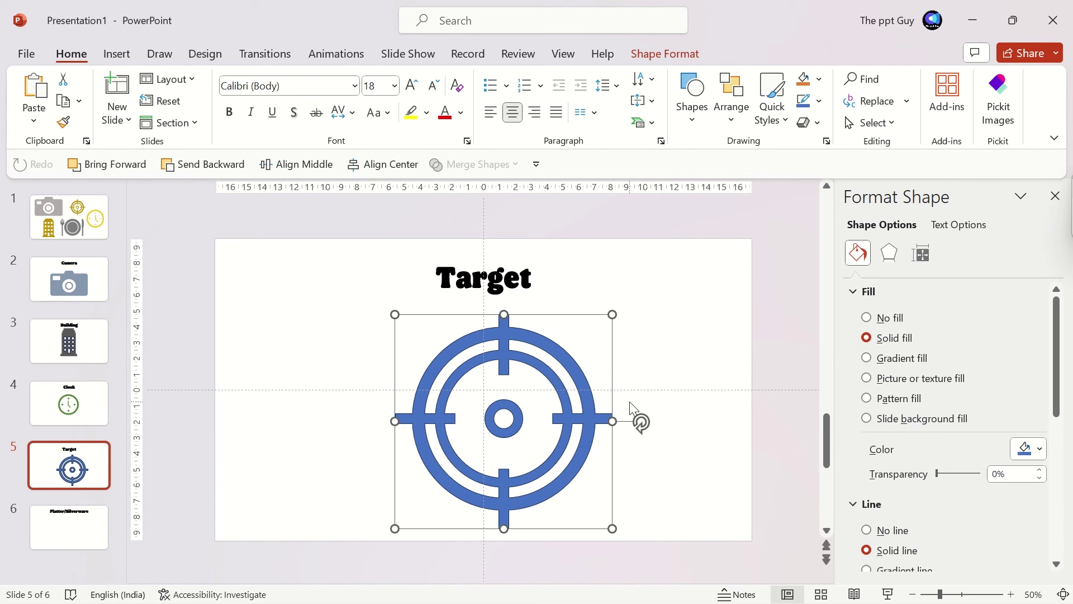
# Remove the merged target's outline and center the icon horizontally on the slide.
pyautogui.click(650, 367)
pyautogui.click(584, 394)
pyautogui.click(895, 532)
pyautogui.moveTo(582, 388); pyautogui.dragTo(563, 377)
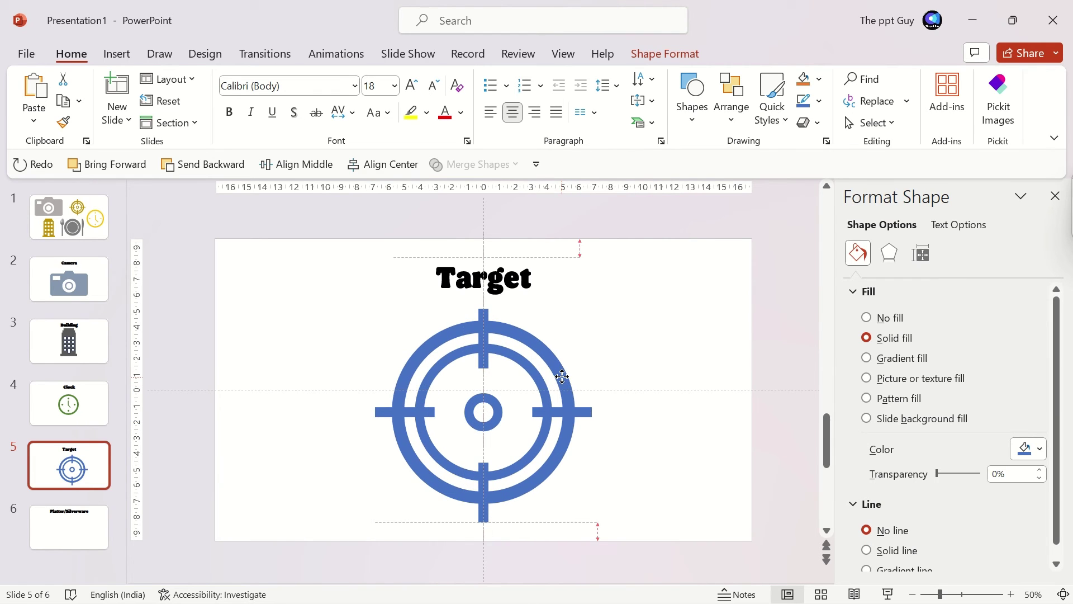
pyautogui.click(662, 350)
# Fill the target icon with dark red.
pyautogui.click(1028, 406)
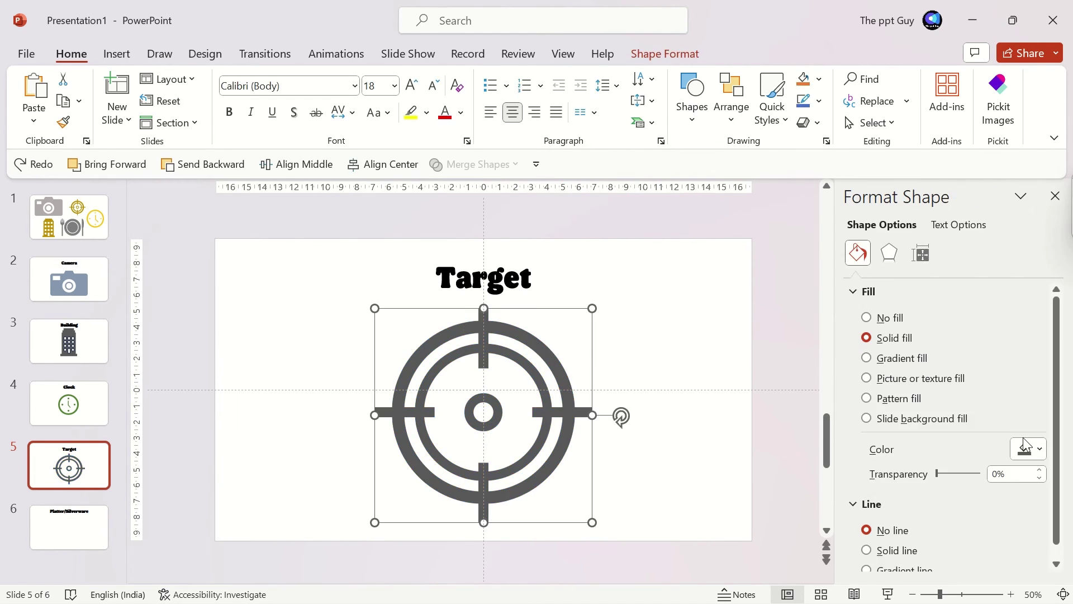
pyautogui.click(1027, 448)
pyautogui.click(931, 386)
pyautogui.click(695, 369)
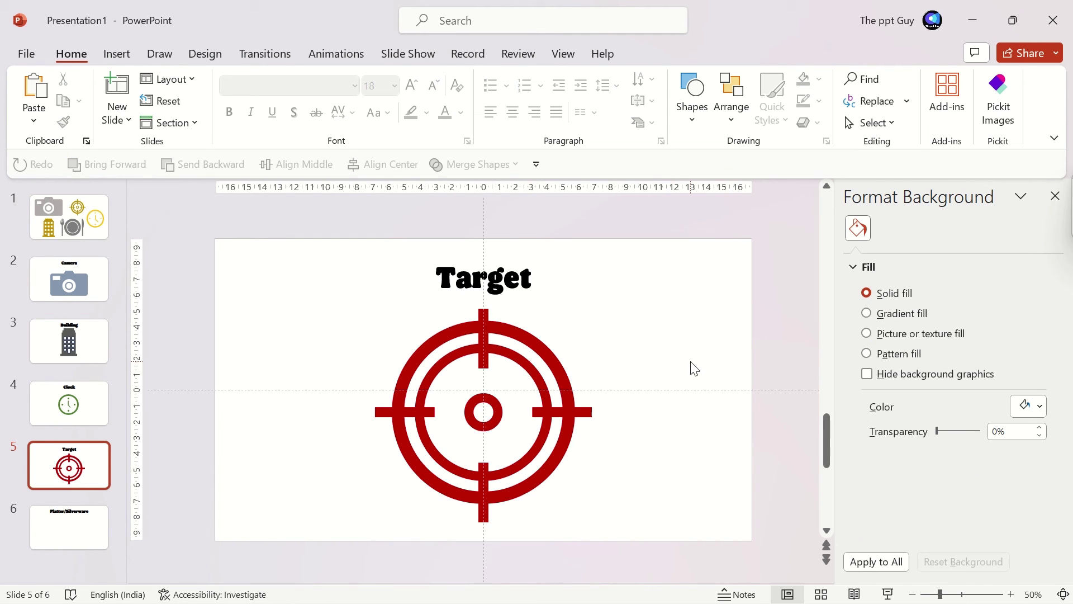
# Draw an empty text box below the title on the Platter/Silverware slide.
pyautogui.click(84, 514)
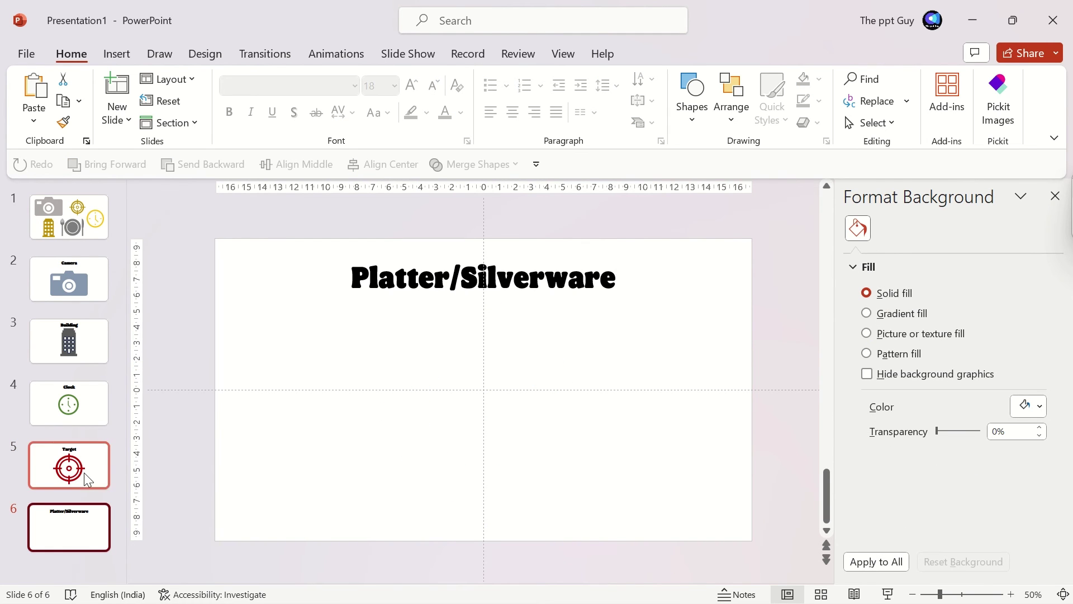
pyautogui.click(125, 56)
pyautogui.click(640, 98)
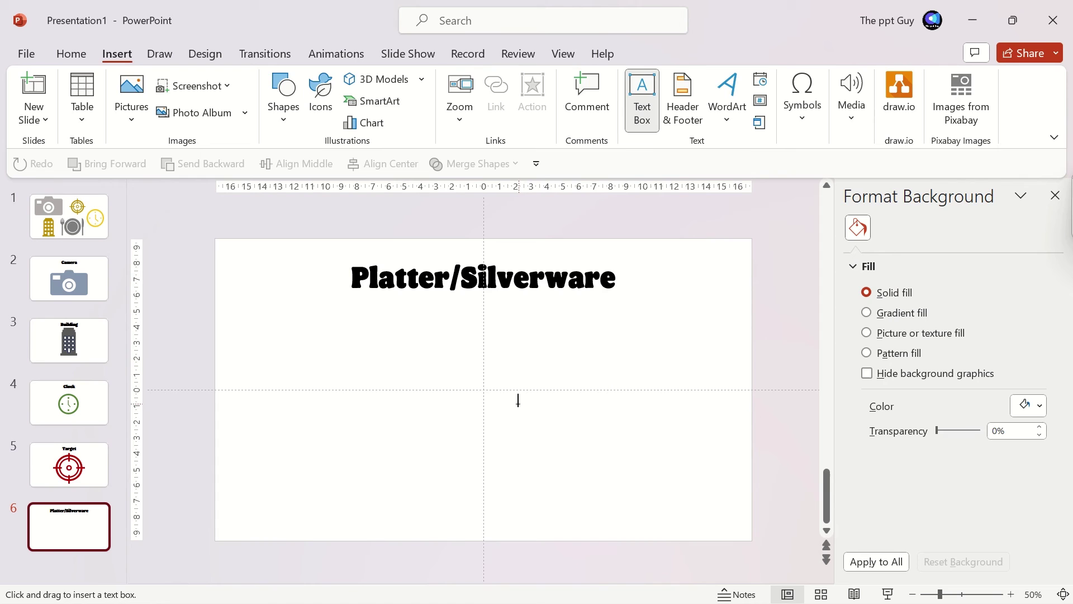
pyautogui.moveTo(410, 352); pyautogui.dragTo(517, 416)
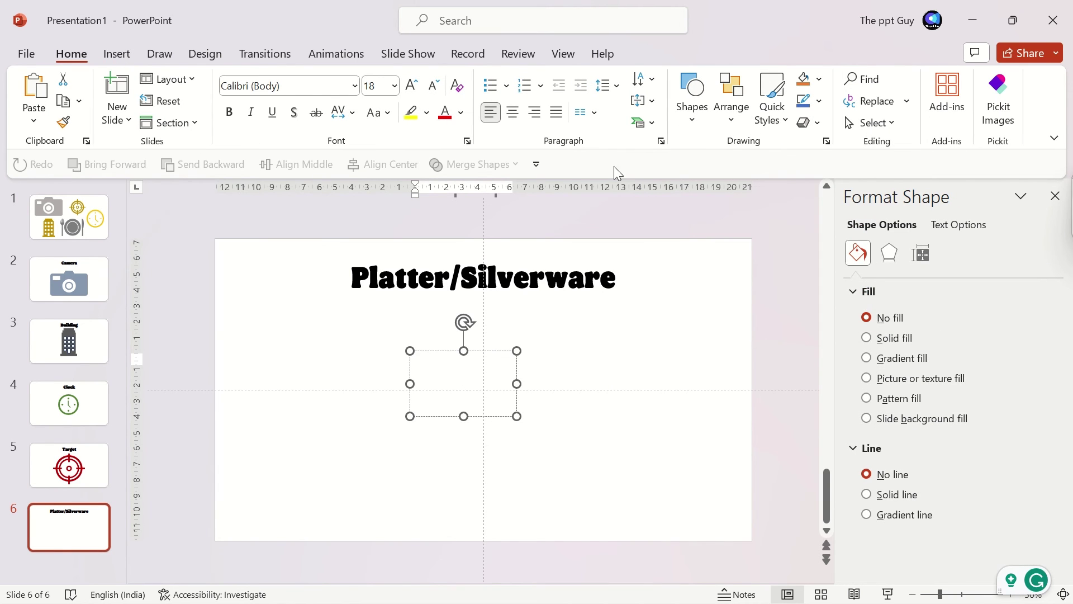
# Start inserting a symbol into the text box, using the Webdings font.
pyautogui.click(115, 55)
pyautogui.click(813, 122)
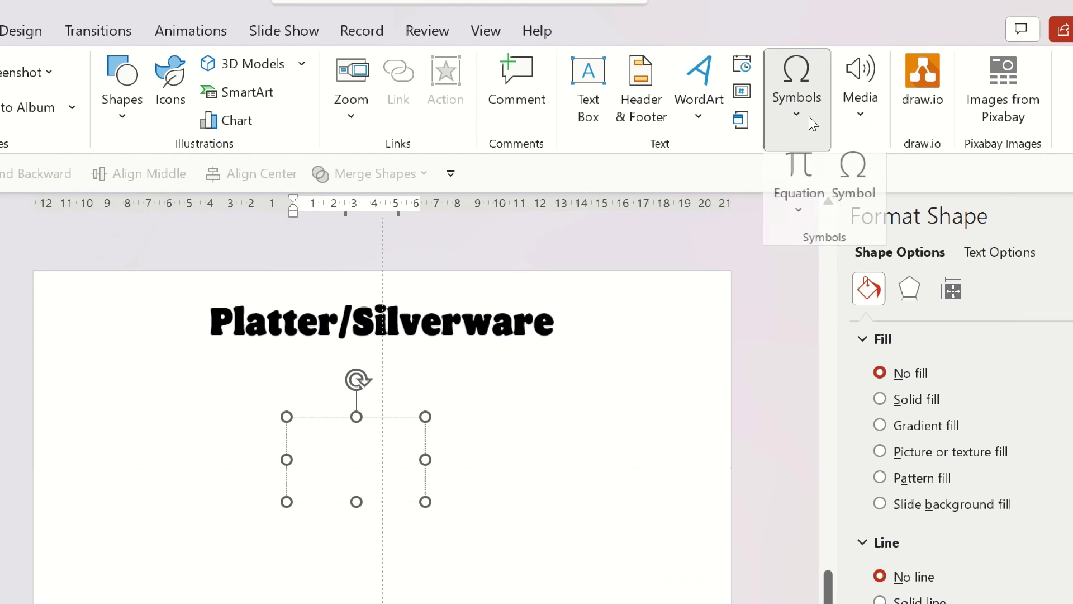
pyautogui.click(846, 174)
pyautogui.click(415, 207)
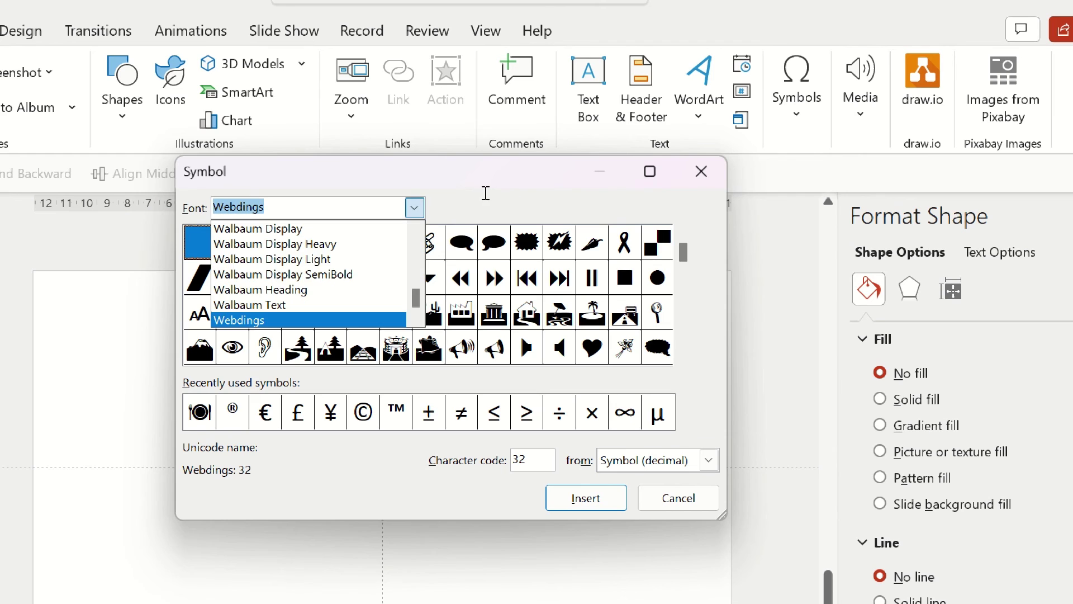
pyautogui.click(366, 283)
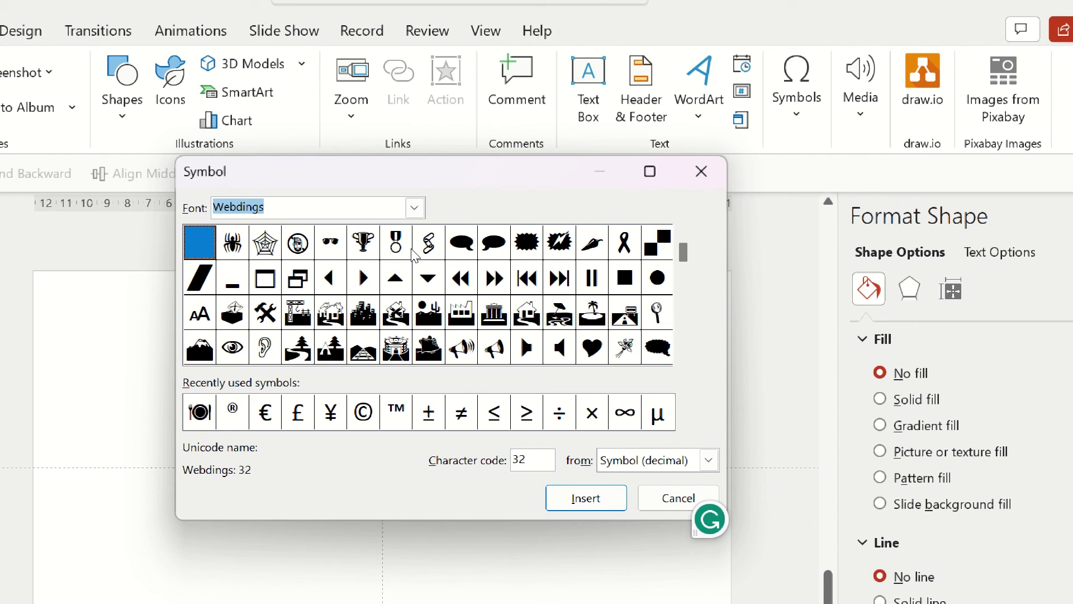
# Insert the fork, plate and knife symbol, Webdings character 228, into the text box and close the Symbol dialog.
pyautogui.press('Tab')
pyautogui.press('2')
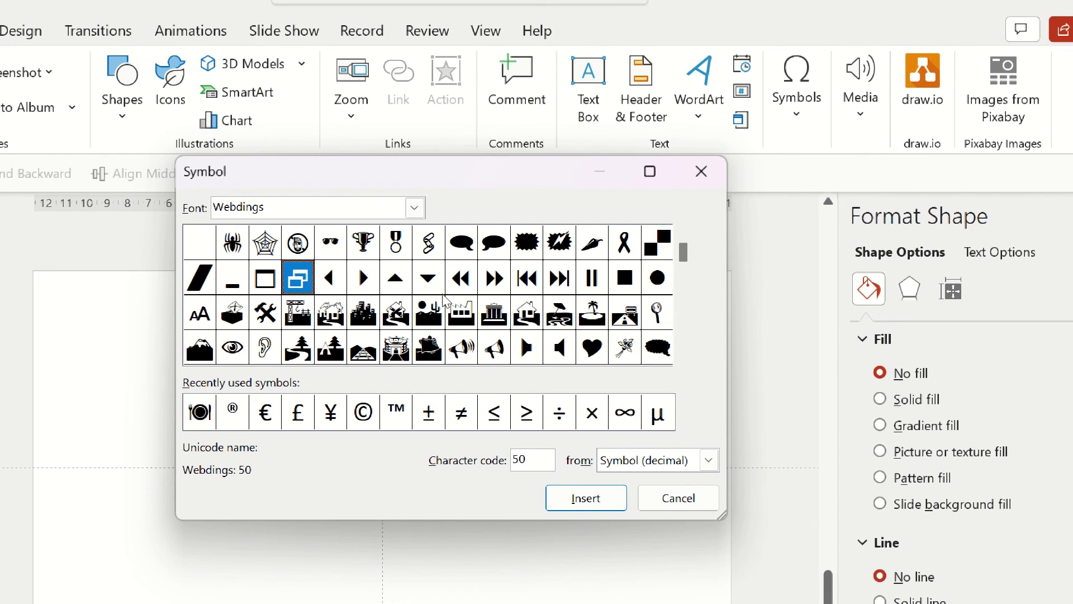
pyautogui.scroll(-4, 718, 235)
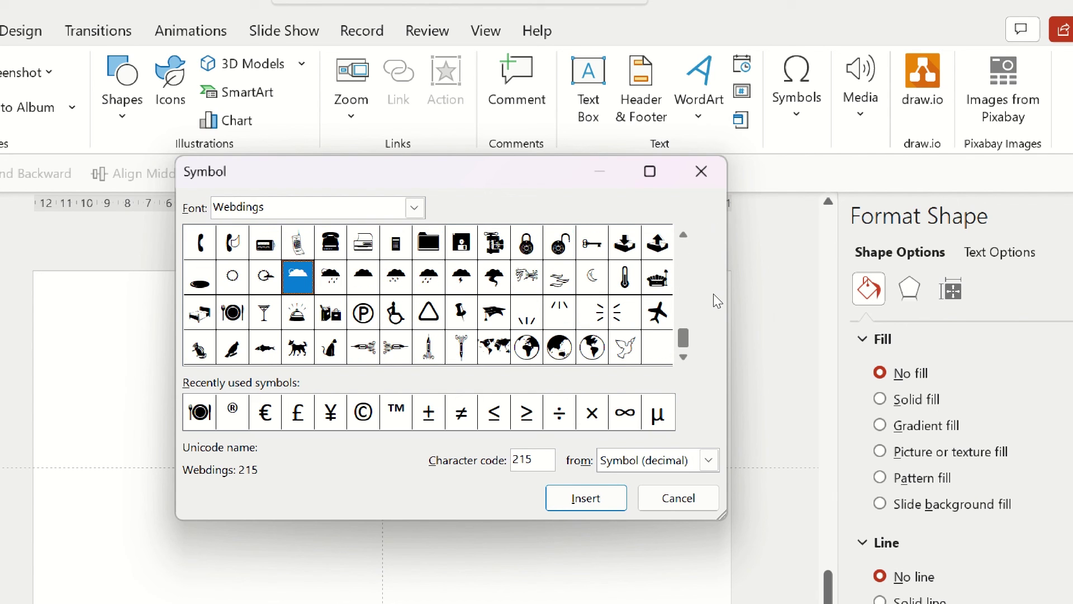
pyautogui.press('Down')
pyautogui.press('Left')
pyautogui.press('Left')
pyautogui.press('Return')
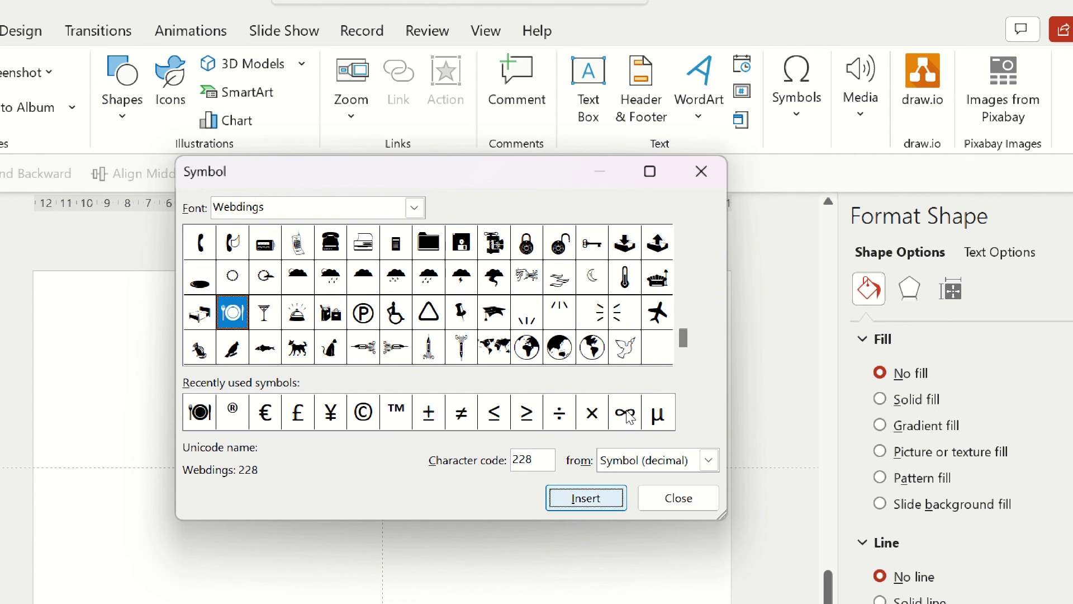
pyautogui.press('Escape')
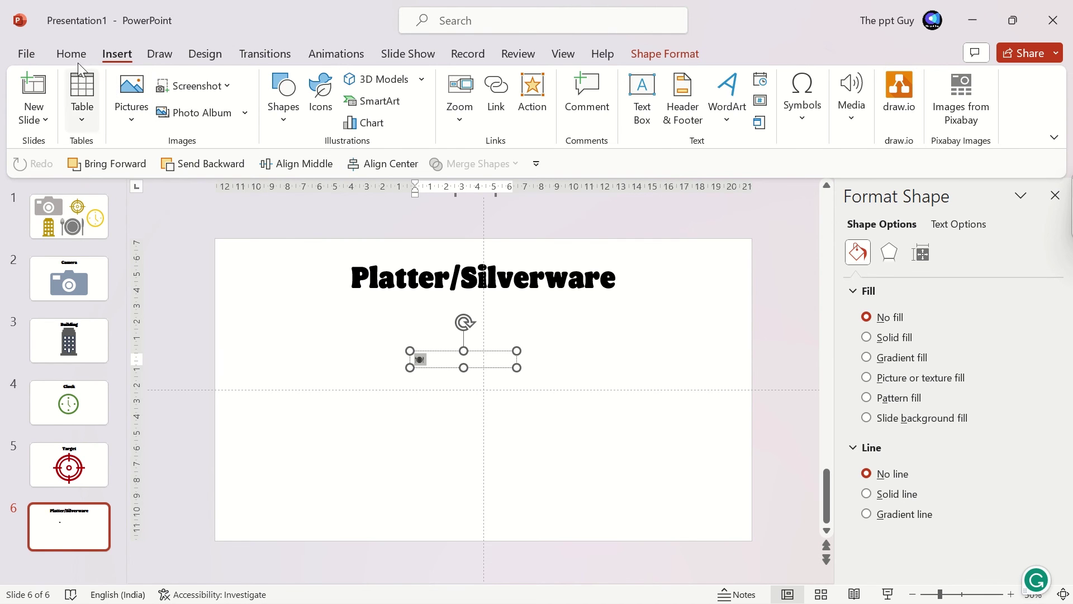
# Set the platter symbol's font size to 150 and center its text box horizontally on the slide.
pyautogui.click(74, 56)
pyautogui.press('Return')
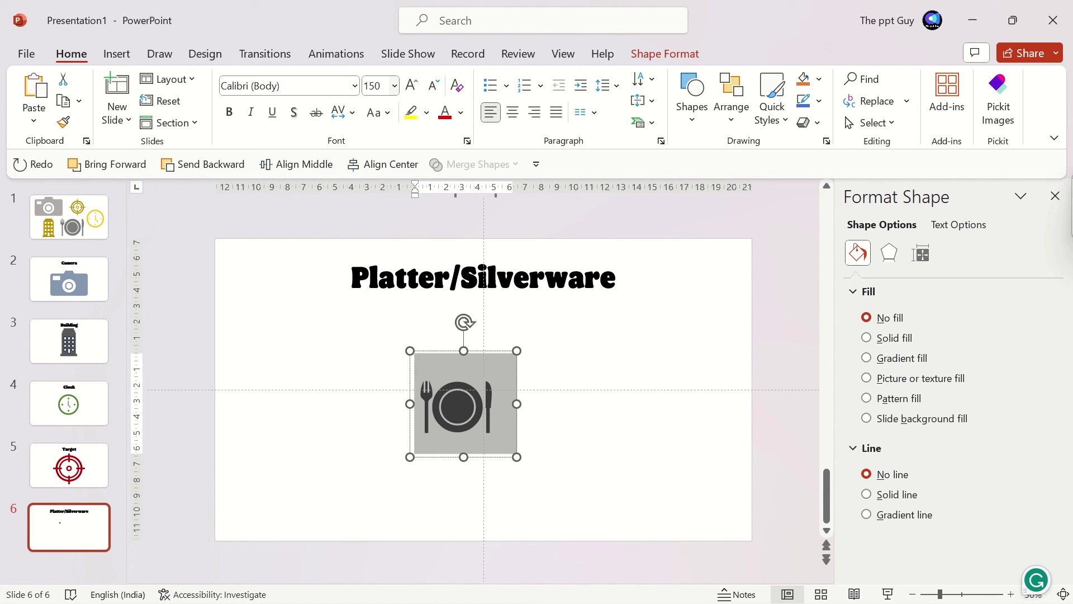
pyautogui.click(569, 432)
pyautogui.click(480, 417)
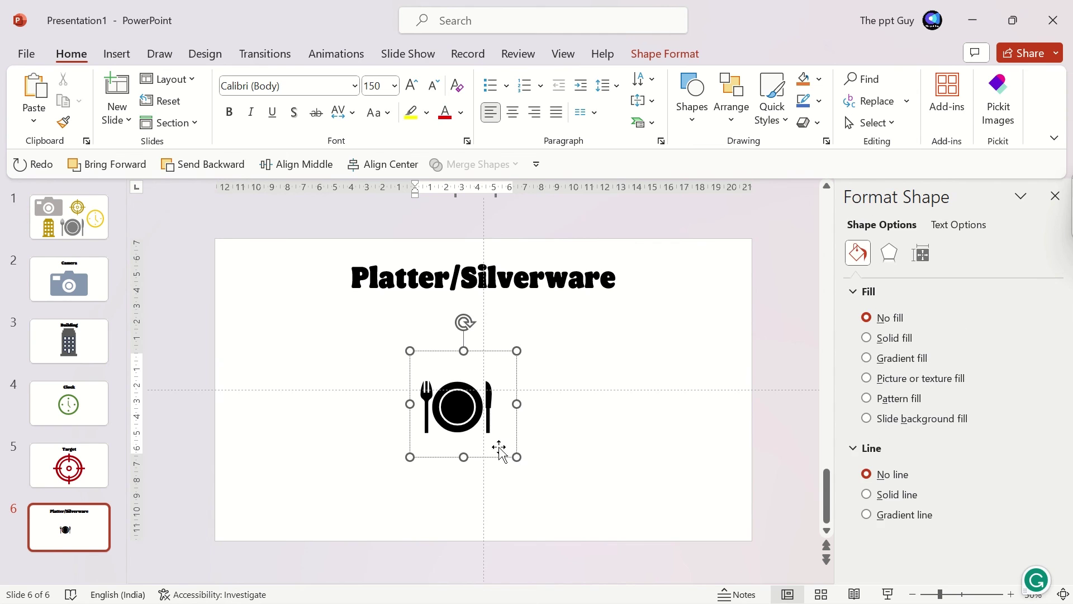
pyautogui.moveTo(500, 449); pyautogui.dragTo(519, 455)
# Draw a small oval about 0.49 cm wide and 0.71 cm high inside the plate of the symbol.
pyautogui.click(116, 53)
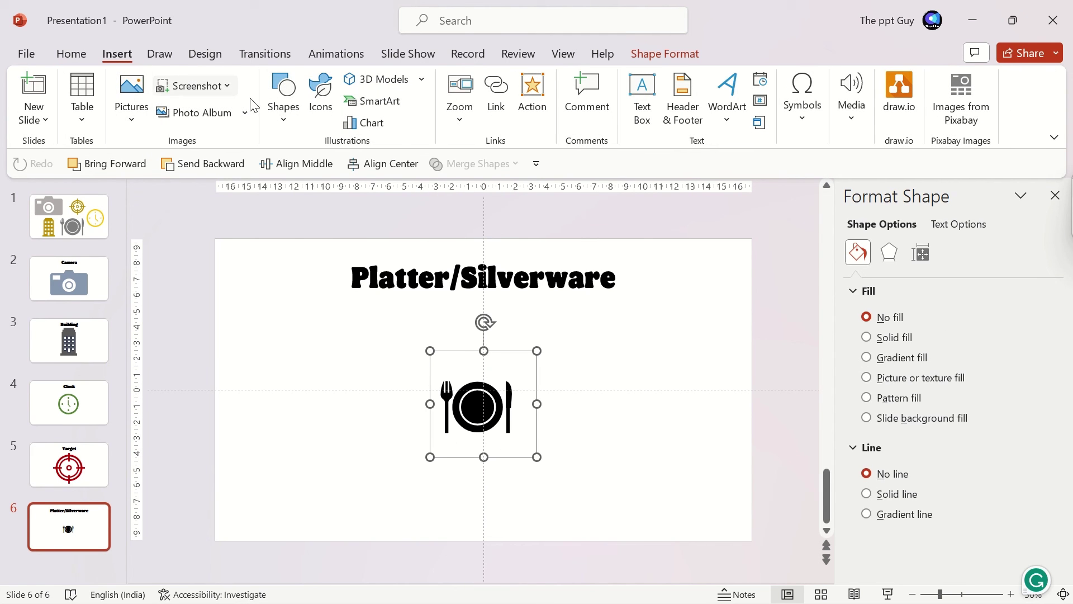
pyautogui.click(284, 104)
pyautogui.click(419, 168)
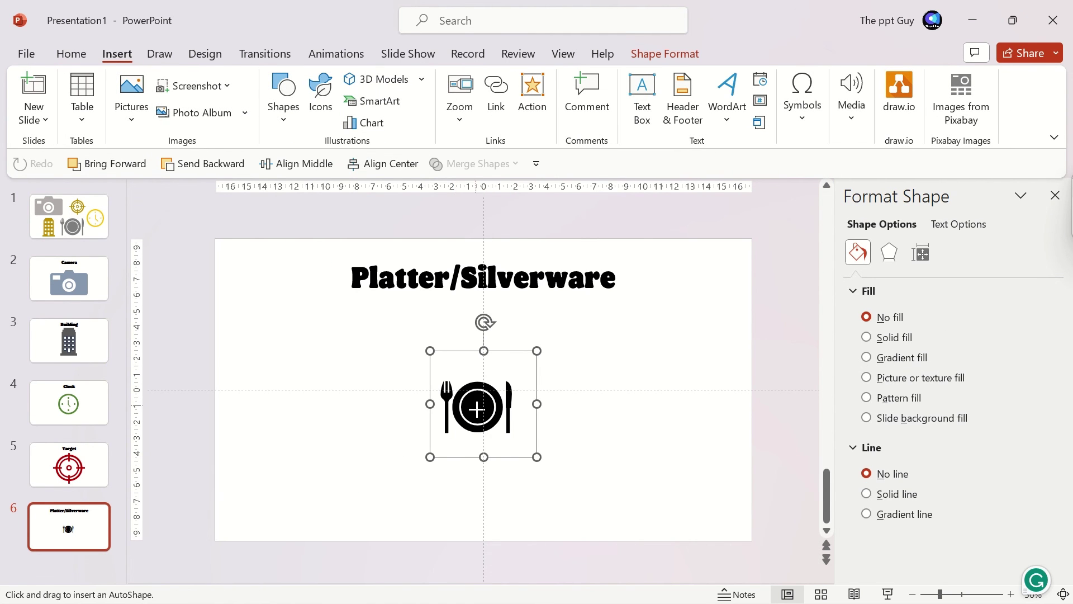
pyautogui.moveTo(475, 403); pyautogui.dragTo(484, 414)
# Merge the symbol's text box and the small oval with Union to turn the platter symbol into a shape.
pyautogui.click(532, 406)
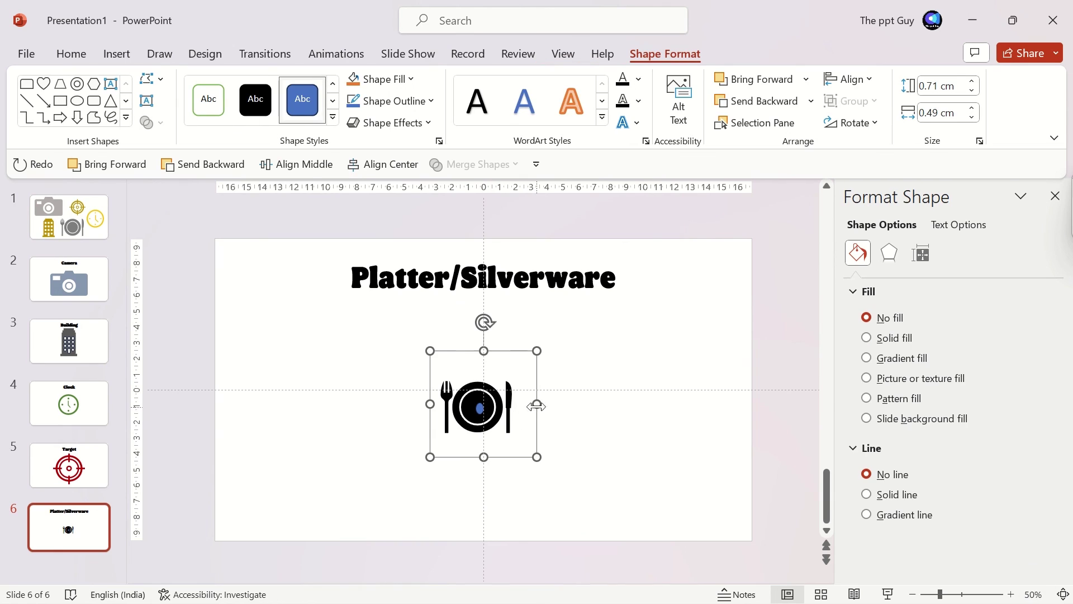
pyautogui.keyDown('shift'); pyautogui.click(479, 407); pyautogui.keyUp('shift')
pyautogui.click(480, 164)
pyautogui.click(485, 193)
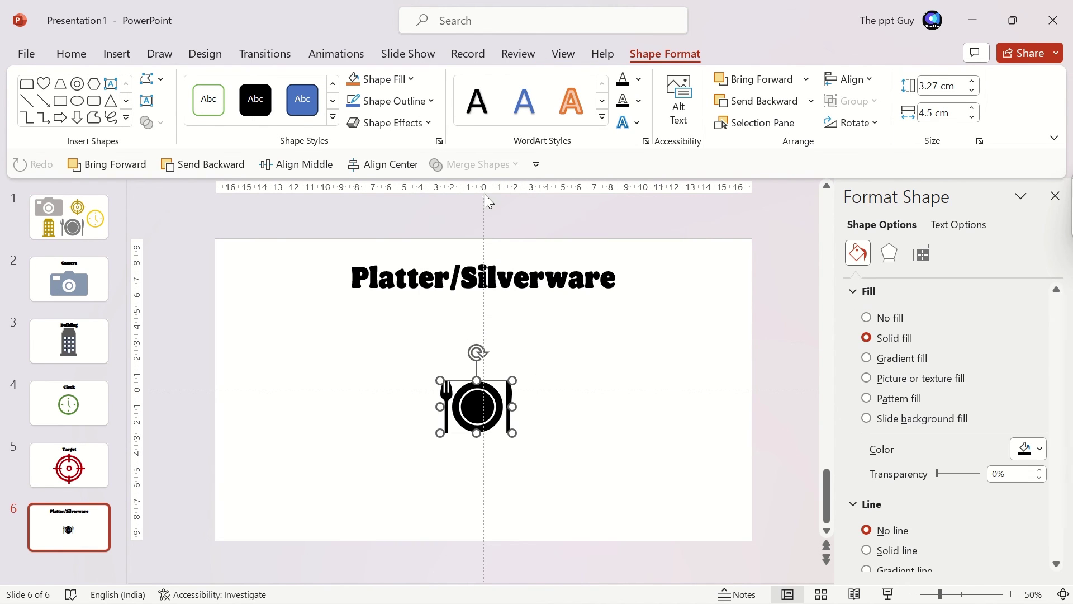
# Enlarge the platter shape to about 10.73 cm wide and 7.79 cm high and move it to the middle of the slide.
pyautogui.moveTo(513, 433); pyautogui.dragTo(602, 509)
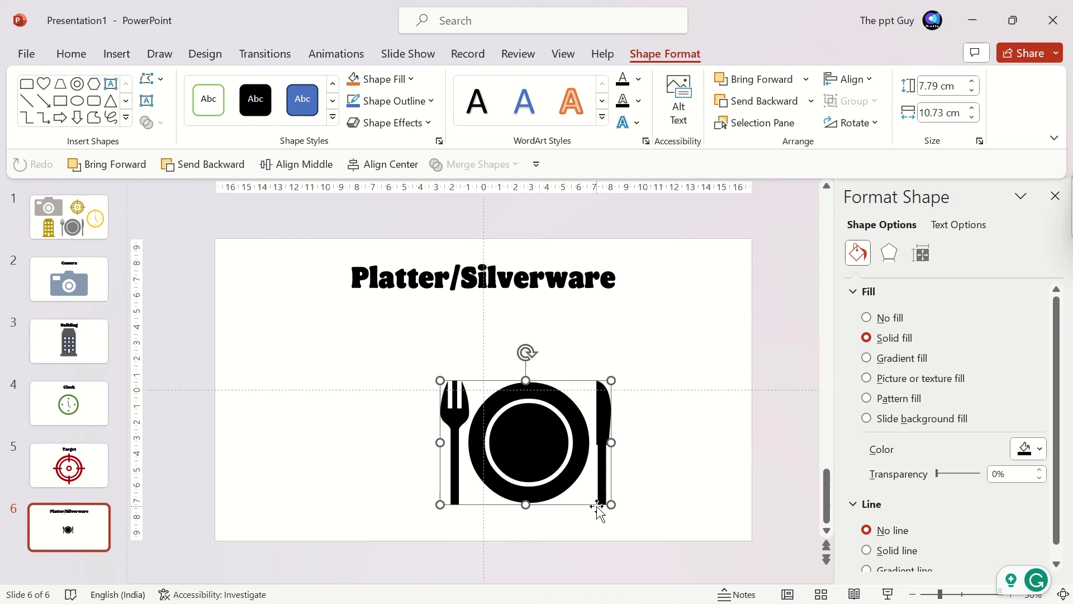
pyautogui.moveTo(559, 453); pyautogui.dragTo(508, 414)
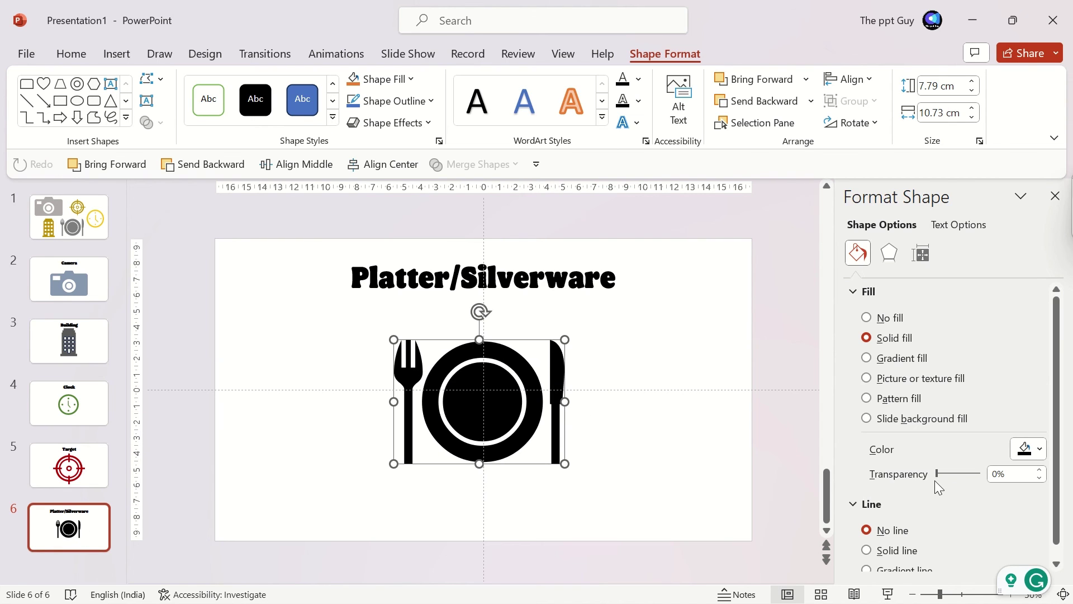
# Try a light green fill on the platter icon, and finally fill it with blue.
pyautogui.click(1014, 449)
pyautogui.click(991, 386)
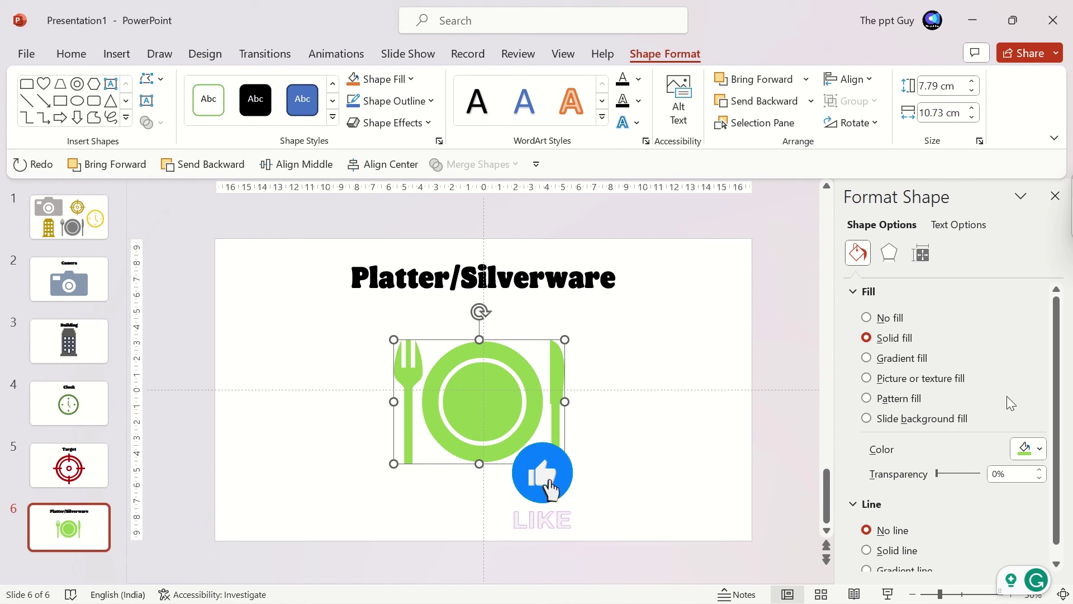
pyautogui.click(1028, 449)
pyautogui.click(1020, 385)
pyautogui.click(693, 384)
# Review the finished icons slide by slide and return to the overview on slide 1.
pyautogui.press('pageup')
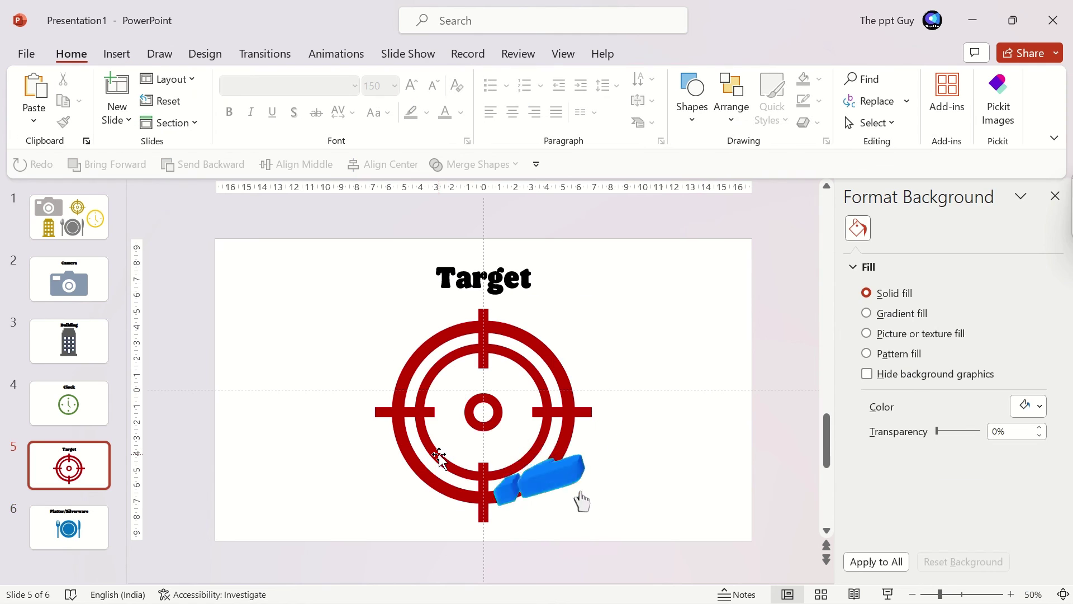
pyautogui.click(90, 279)
pyautogui.click(91, 349)
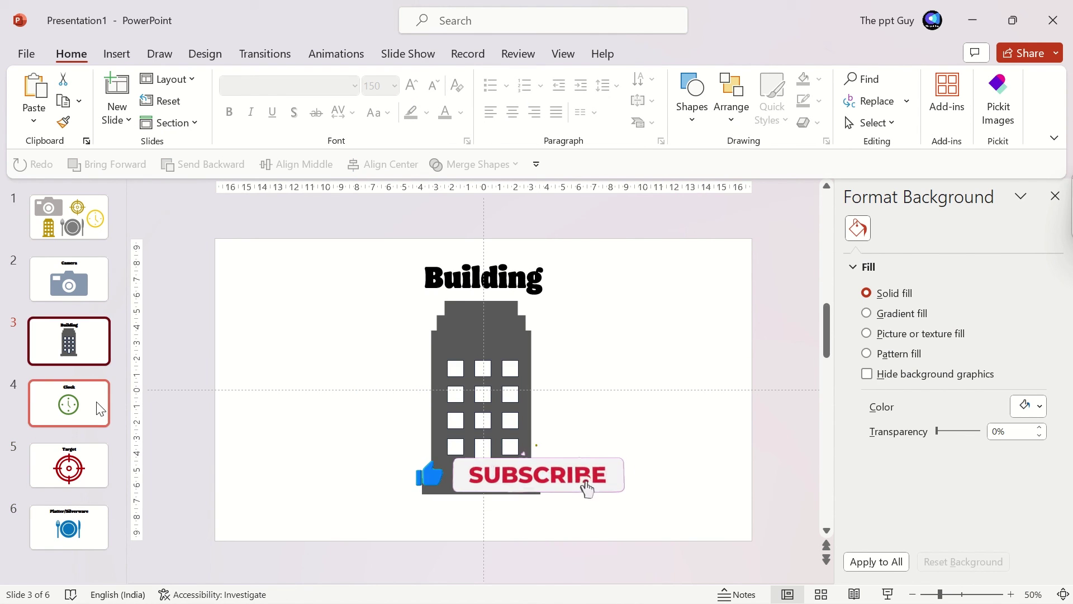
pyautogui.click(90, 403)
pyautogui.click(91, 459)
pyautogui.click(70, 532)
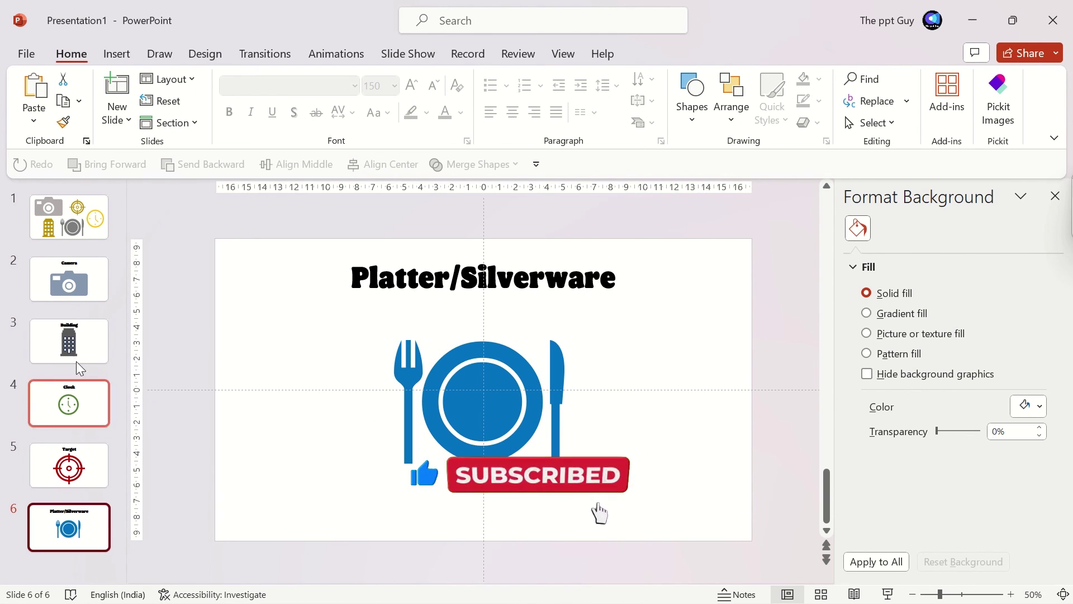
pyautogui.click(77, 229)
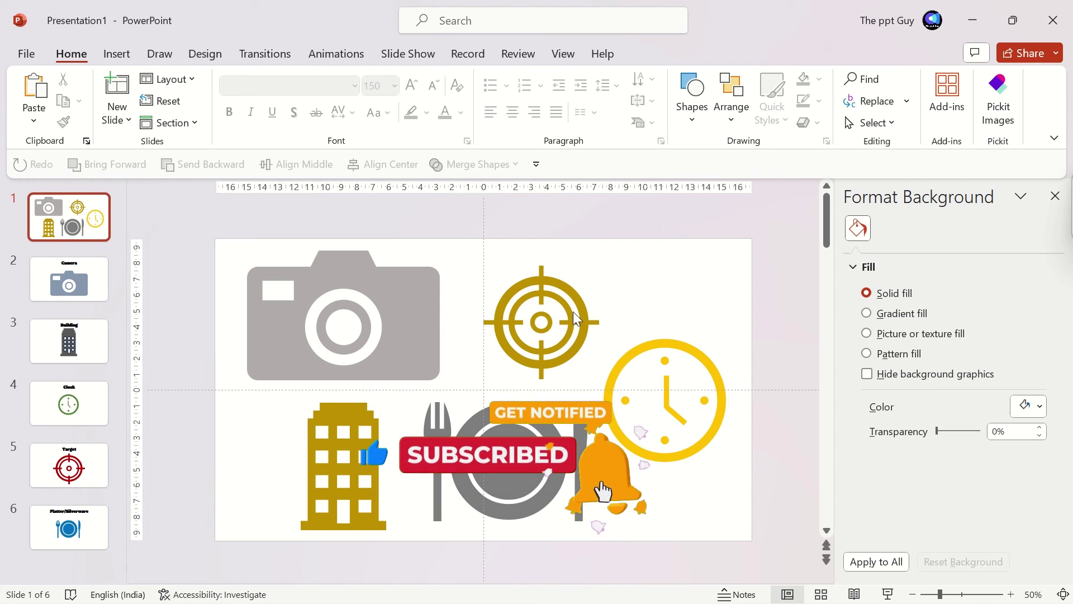